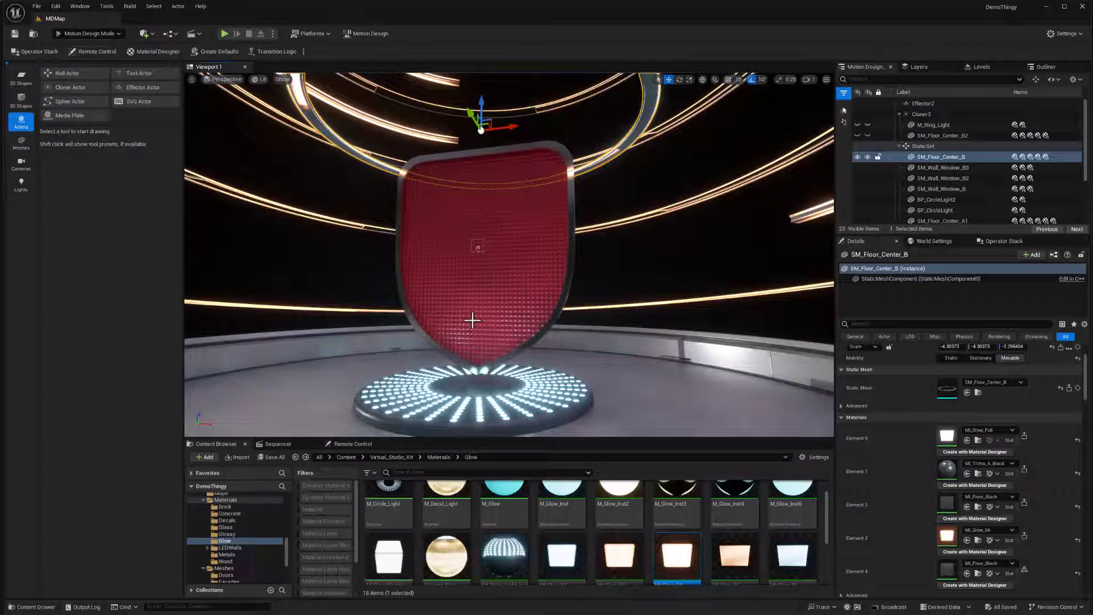
# - Examine the finished shield with its Motion Design text and Epic Games logo in the MDS4Pre project, and return to DemoThingy
pyautogui.hotkey('alt', 'Tab')
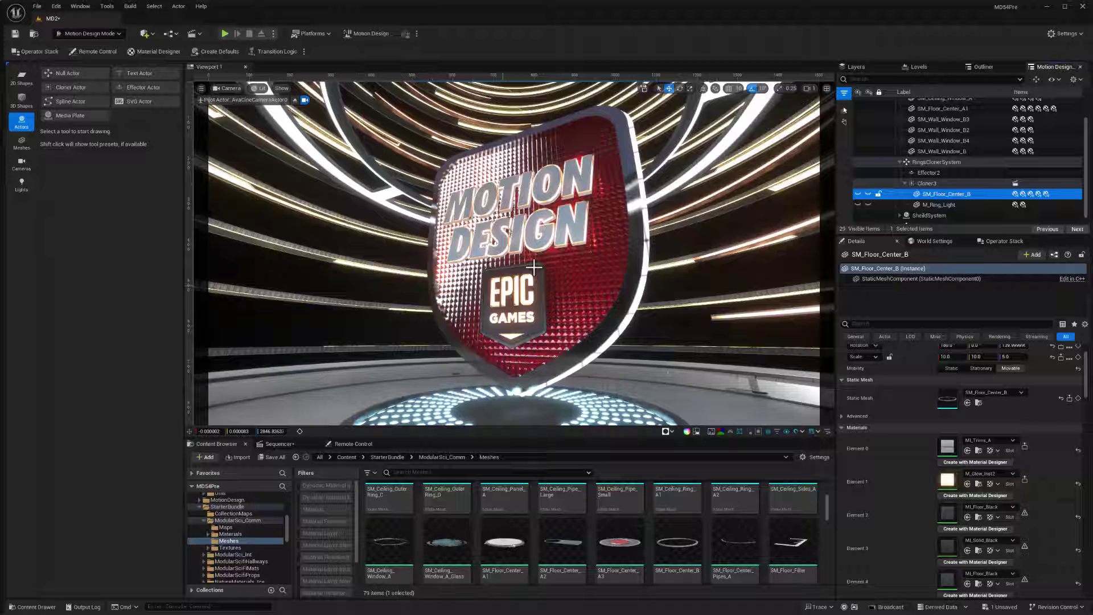
pyautogui.hotkey('alt', 'Tab')
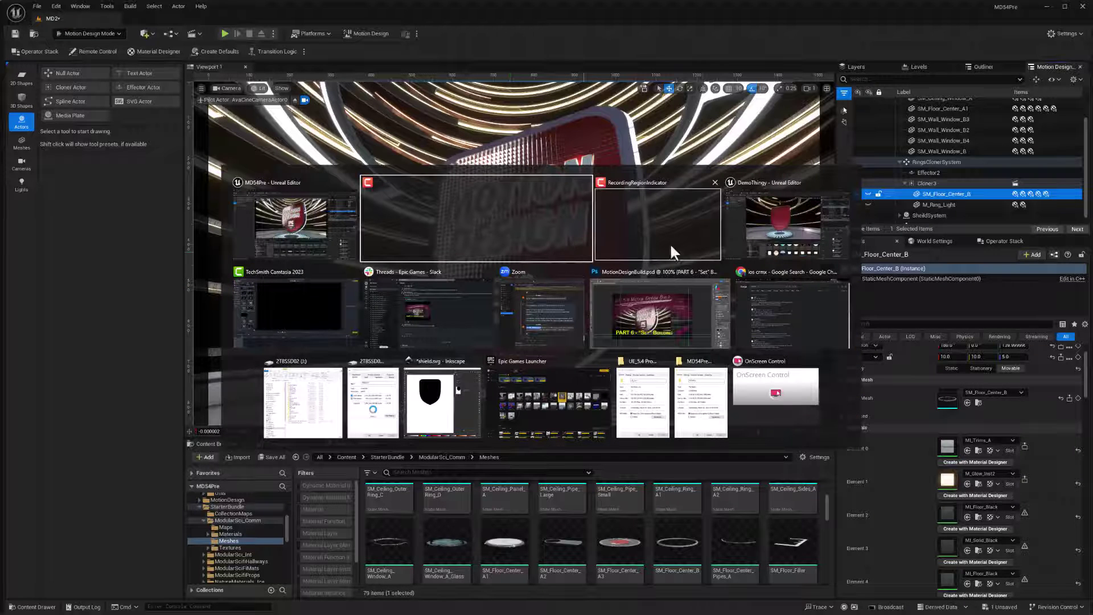
pyautogui.click(773, 224)
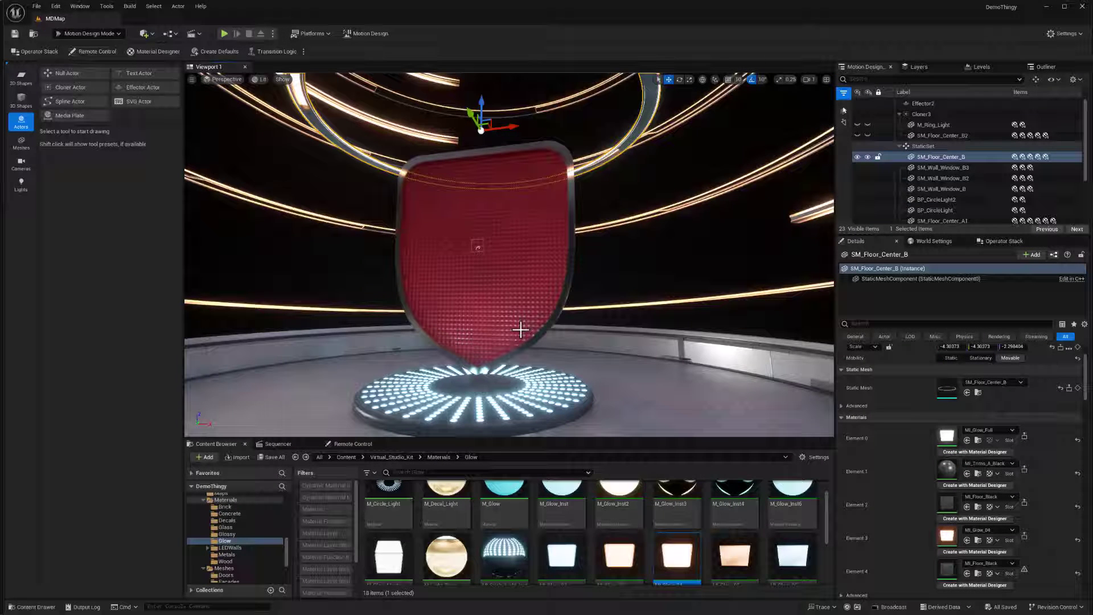
# - Place the Epic_Logo mesh from Virtual_Studio_Kit's Meshes/Paragon folder into the scene beside the glowing pedestal
pyautogui.click(390, 457)
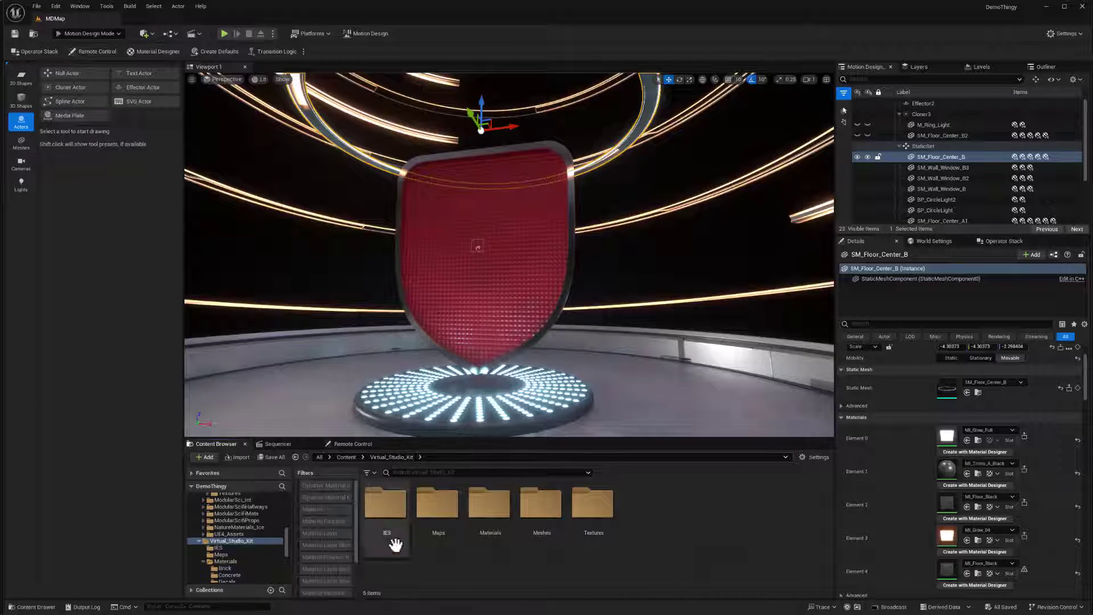
pyautogui.doubleClick(541, 506)
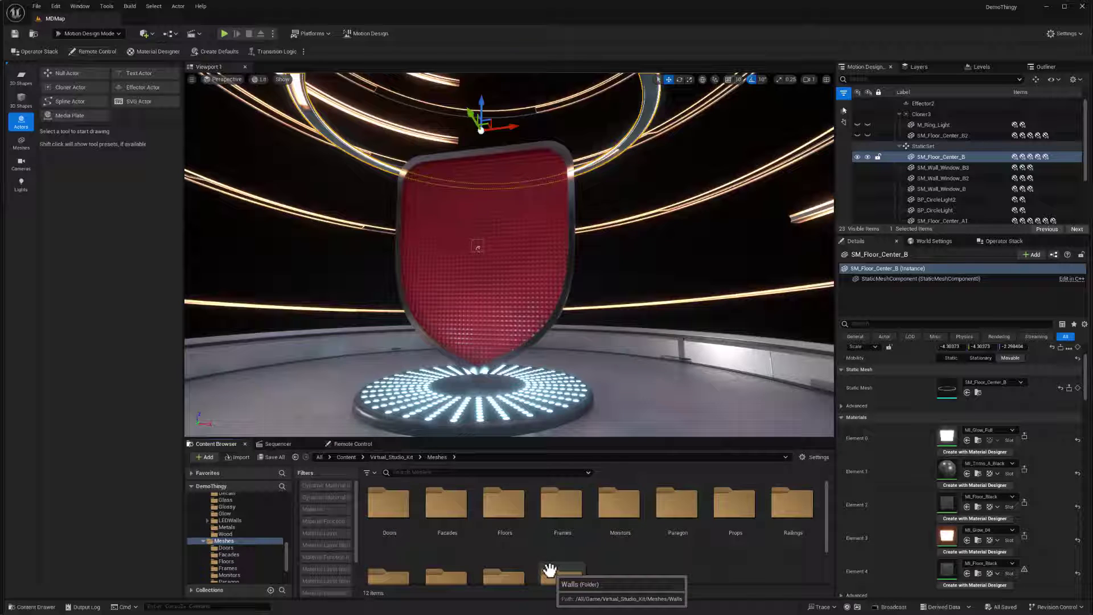
pyautogui.doubleClick(692, 553)
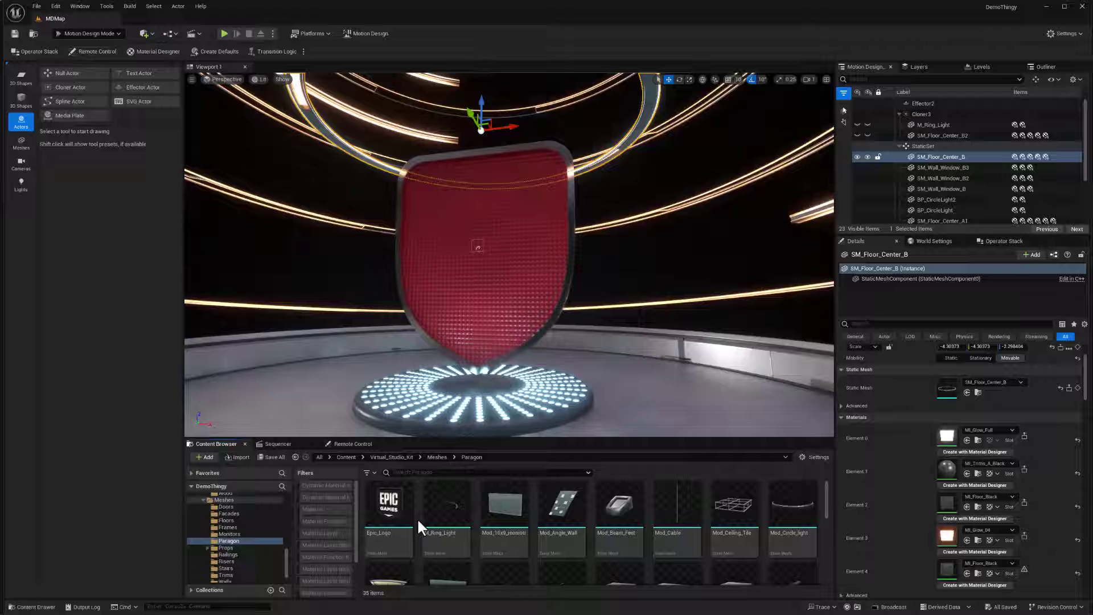
pyautogui.moveTo(401, 520); pyautogui.dragTo(396, 388)
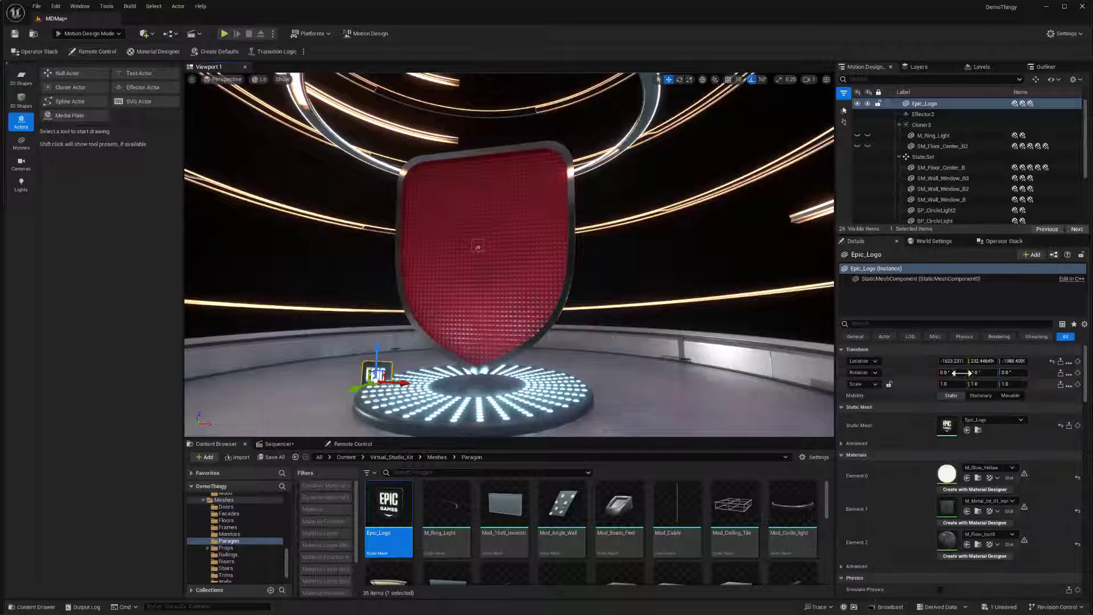
# - Set the Epic logo's location to 0, 0, 0
pyautogui.click(951, 361)
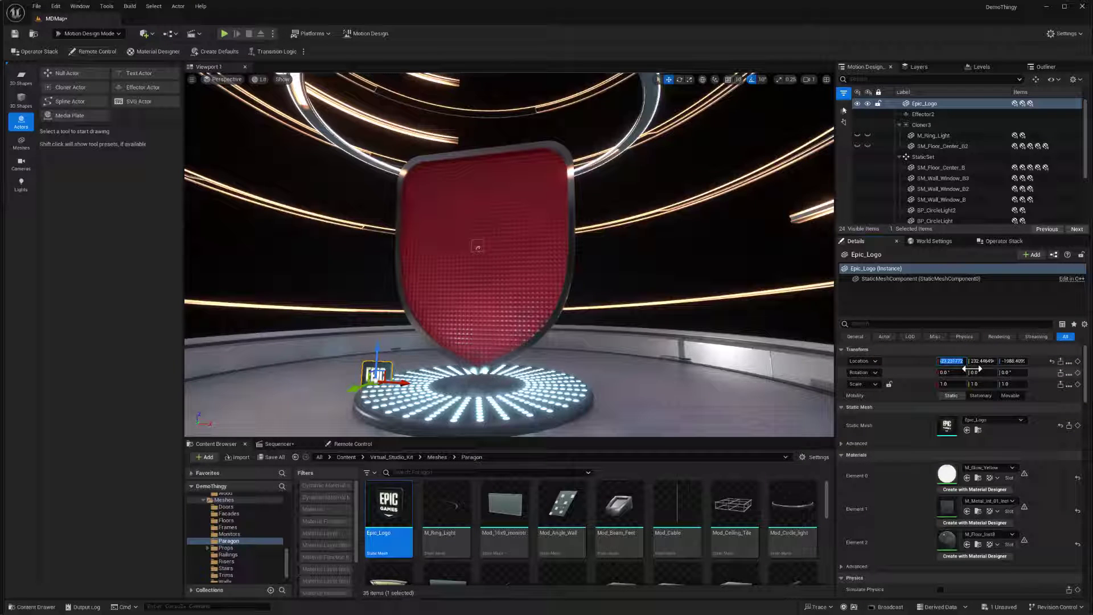
pyautogui.write('0')
pyautogui.press('Tab')
pyautogui.write('0')
pyautogui.press('Tab')
pyautogui.write('0')
pyautogui.press('Return')
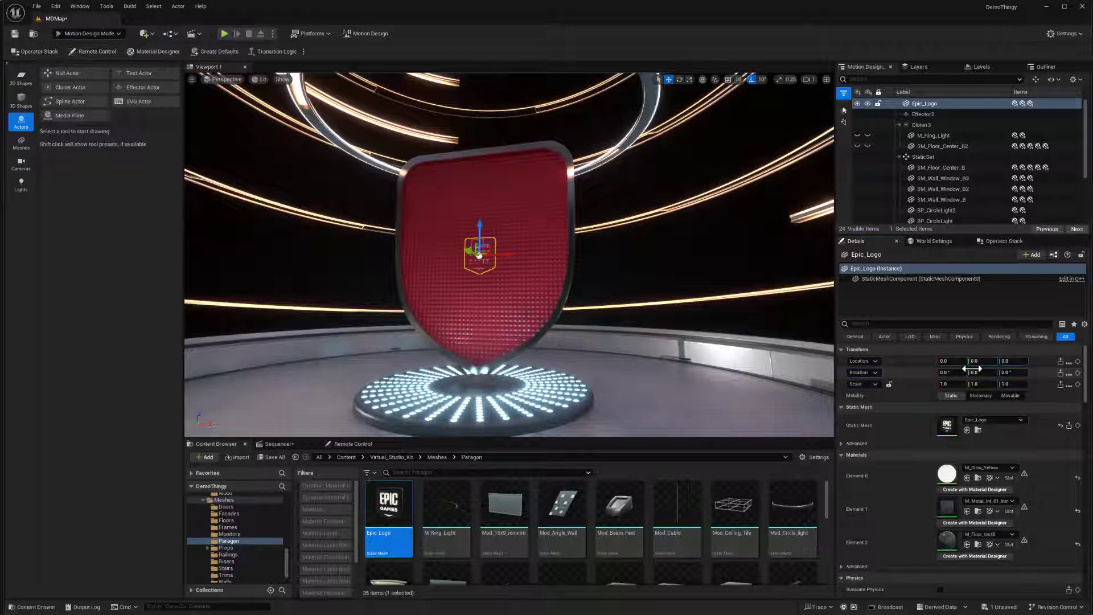
# - Bring the Epic logo in front of the shield's lower part and scale it up uniformly to about 1.55
pyautogui.moveTo(468, 251); pyautogui.dragTo(503, 316)
pyautogui.press('r')
pyautogui.press('w')
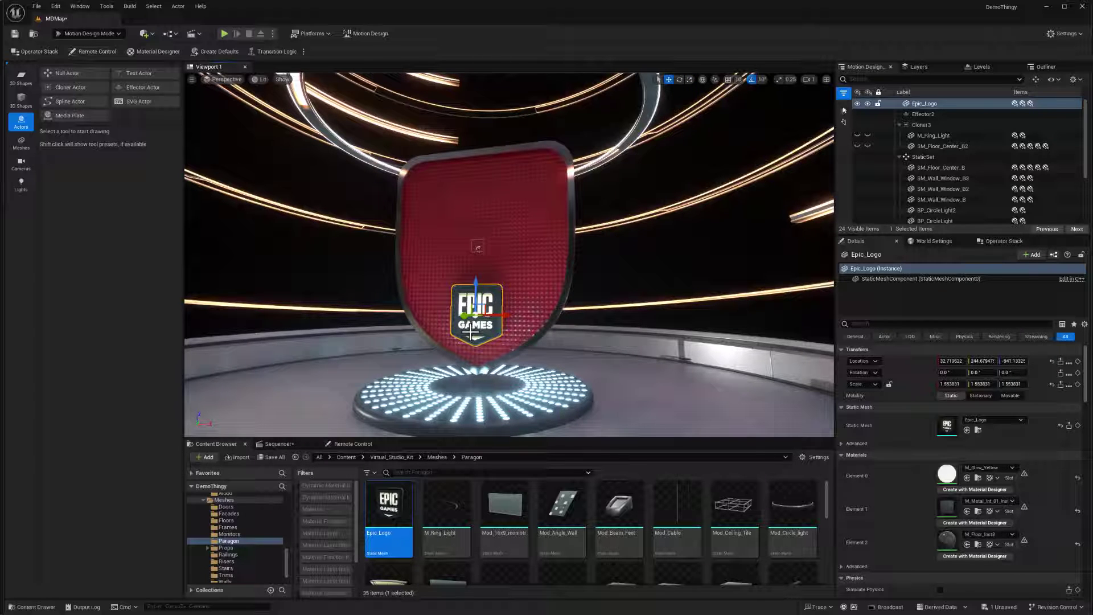
# - Assign the MI_Glow_04 material from Virtual_Studio_Kit's Materials/Glow folder to the Epic logo's Element 0 slot
pyautogui.click(395, 456)
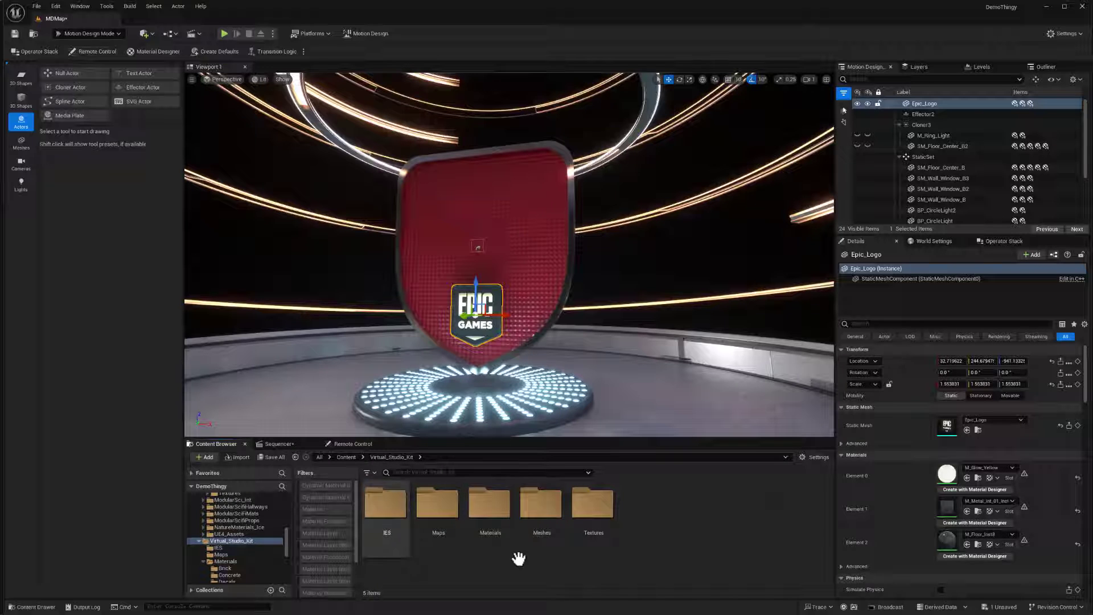
pyautogui.doubleClick(490, 514)
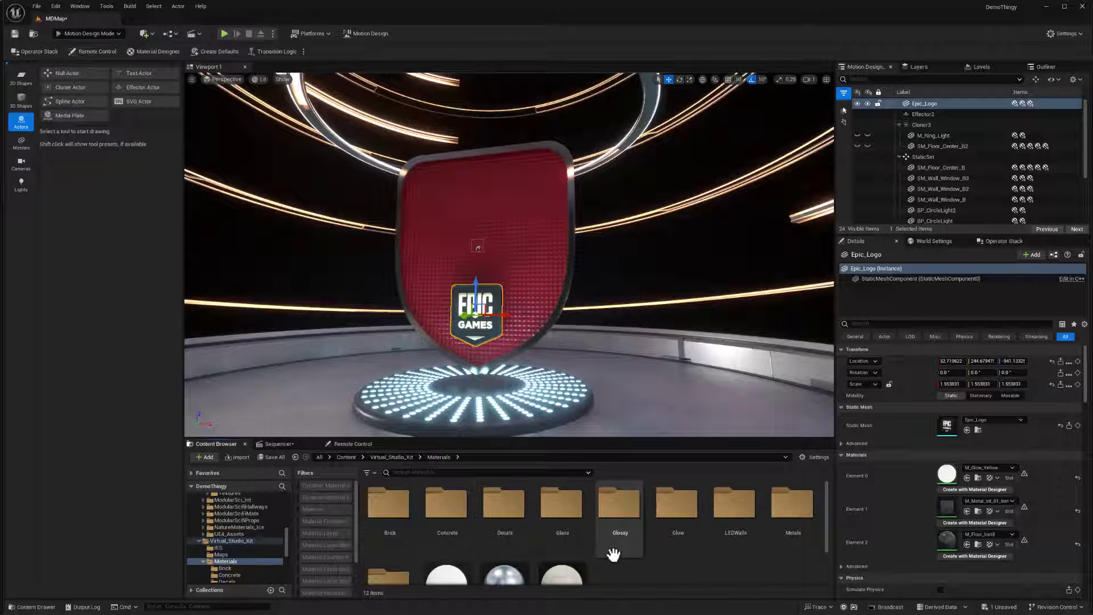
pyautogui.click(674, 508)
pyautogui.doubleClick(674, 508)
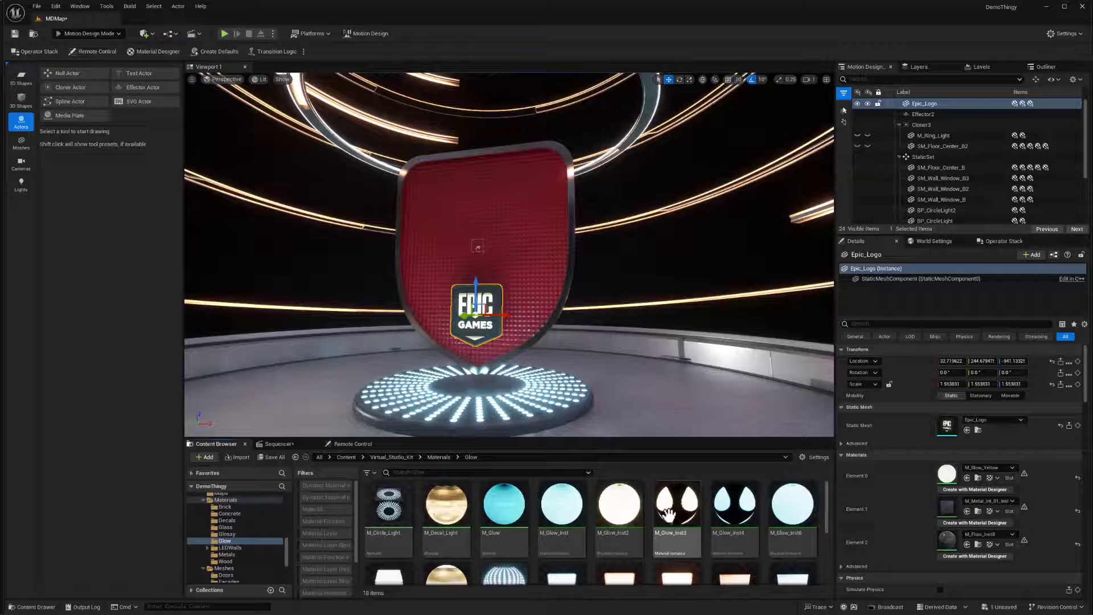
pyautogui.moveTo(677, 508); pyautogui.dragTo(950, 478)
pyautogui.scroll(-2, 540, 562)
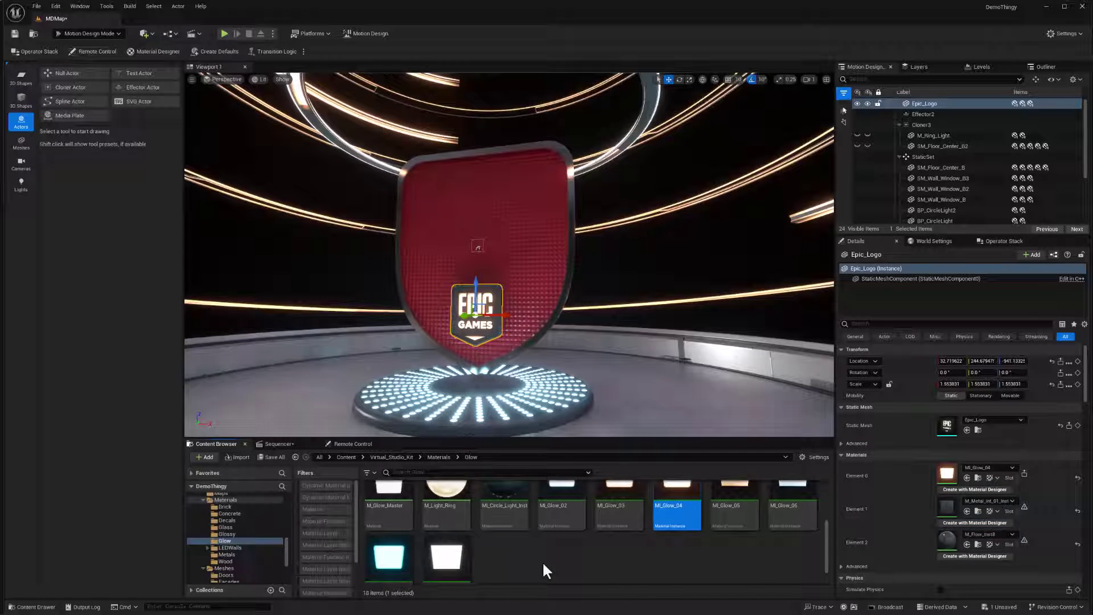
pyautogui.moveTo(442, 558); pyautogui.dragTo(947, 475)
pyautogui.scroll(1, 696, 565)
pyautogui.moveTo(697, 565); pyautogui.dragTo(947, 475)
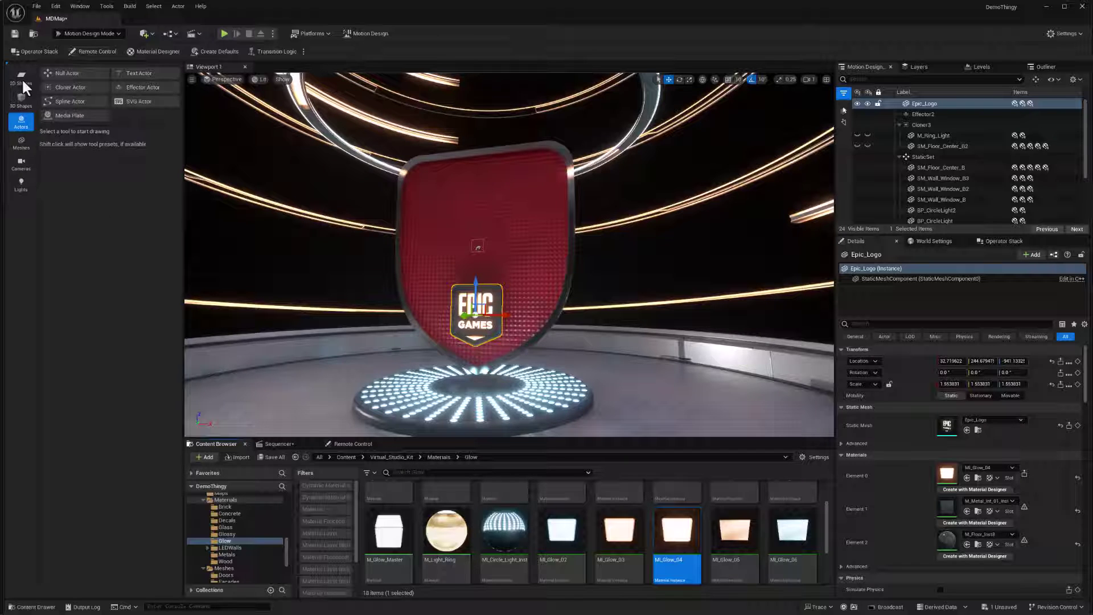
# - Add a text actor to the scene on the floor beside the glowing pedestal
pyautogui.click(141, 73)
pyautogui.click(299, 401)
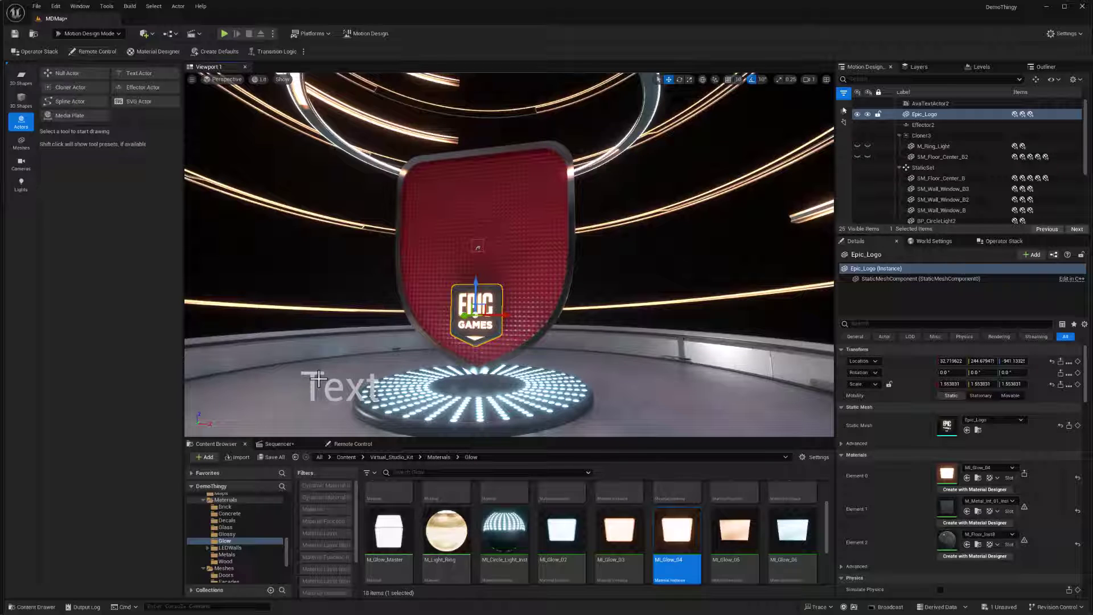
# - Recenter the Epic logo at location 0, 0, 0 and move it in front of the shield's lower part, at about Y 243
pyautogui.click(951, 361)
pyautogui.write('0')
pyautogui.press('Tab')
pyautogui.write('0')
pyautogui.press('Tab')
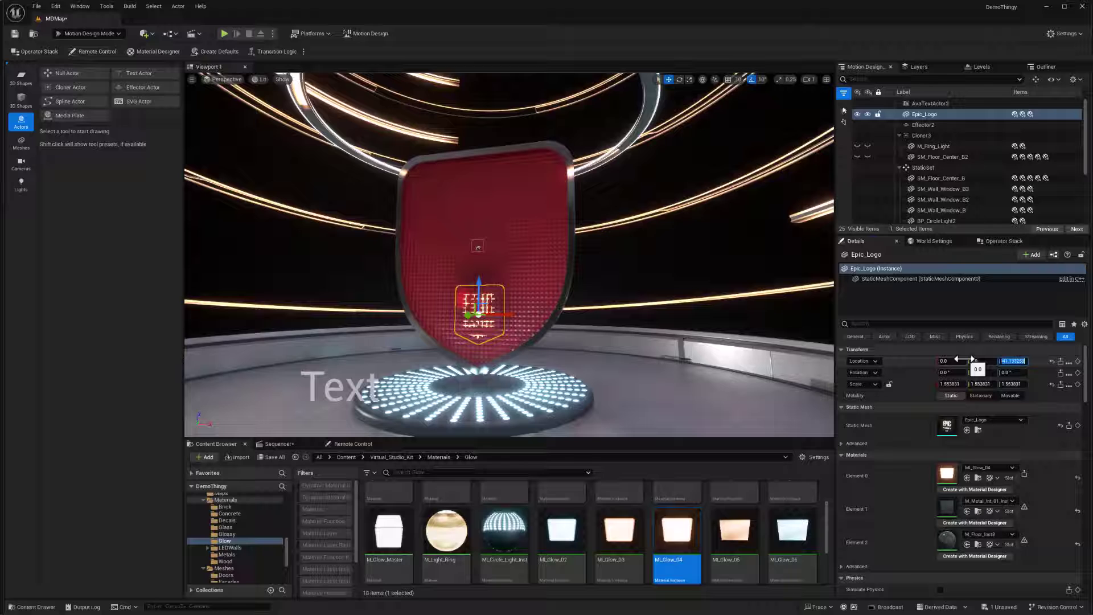
pyautogui.write('0')
pyautogui.press('Return')
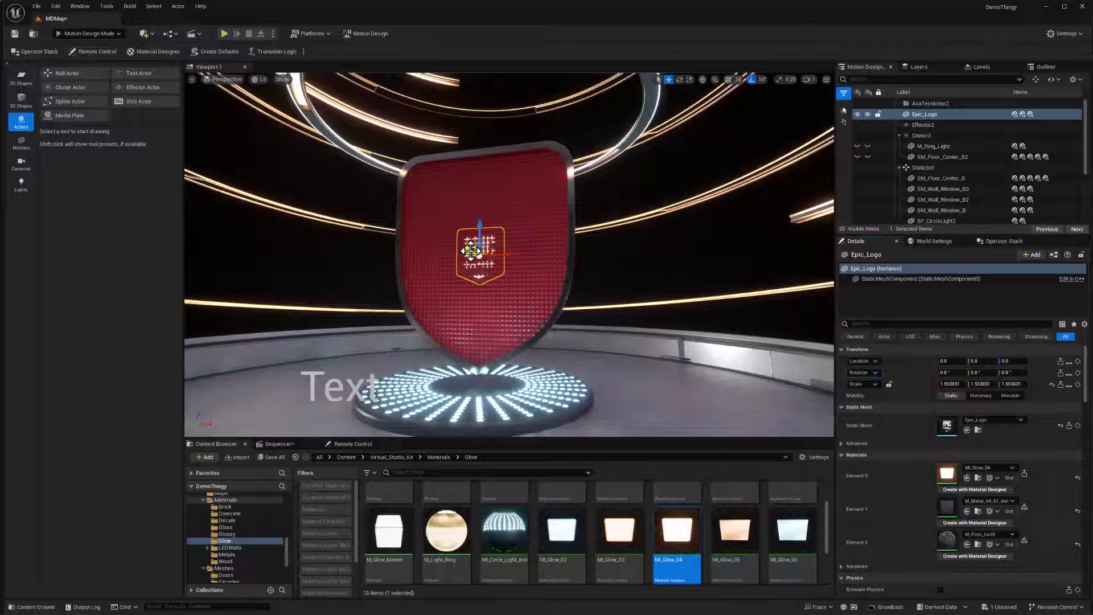
pyautogui.moveTo(467, 251)
pyautogui.mouseDown()
pyautogui.moveTo(477, 233)
pyautogui.moveTo(477, 247)
pyautogui.mouseUp()
pyautogui.moveTo(472, 284); pyautogui.dragTo(482, 292)
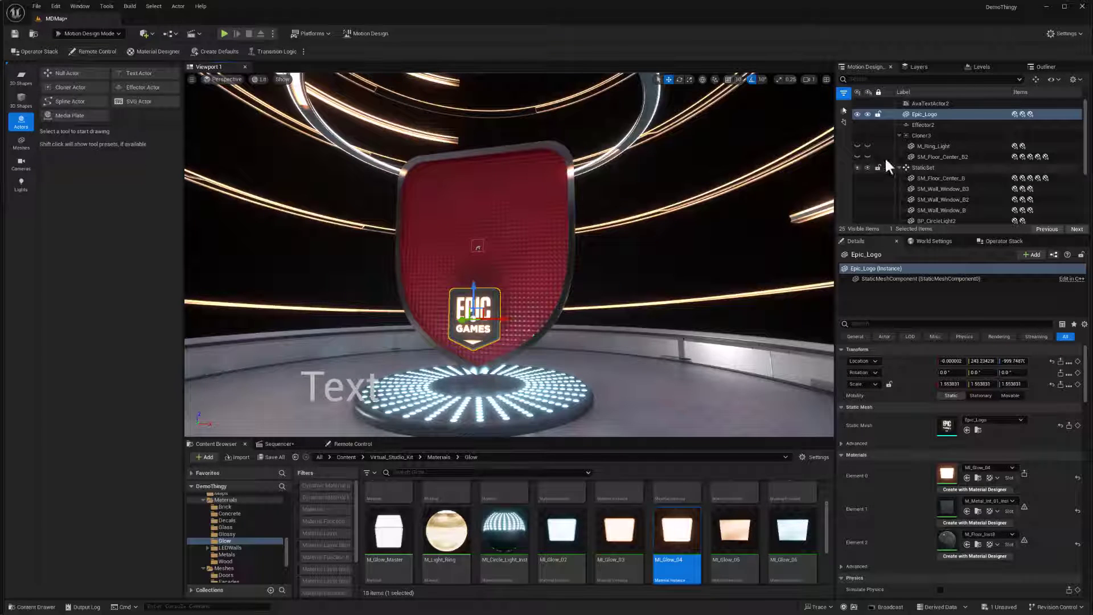
# - Set the new text actor's location to 0, 0, 0
pyautogui.click(923, 102)
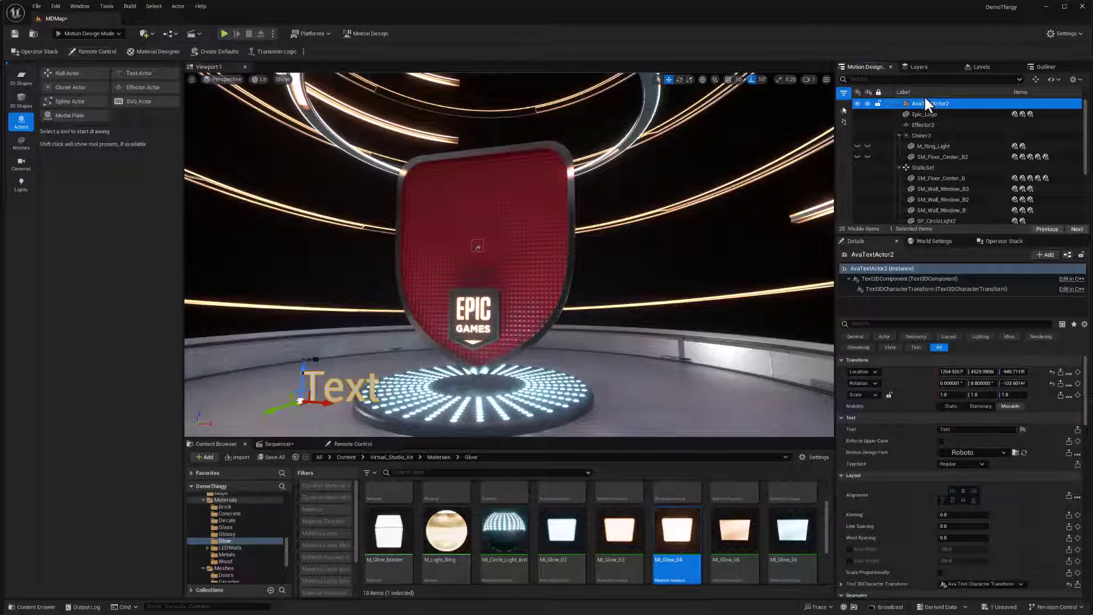
pyautogui.click(954, 371)
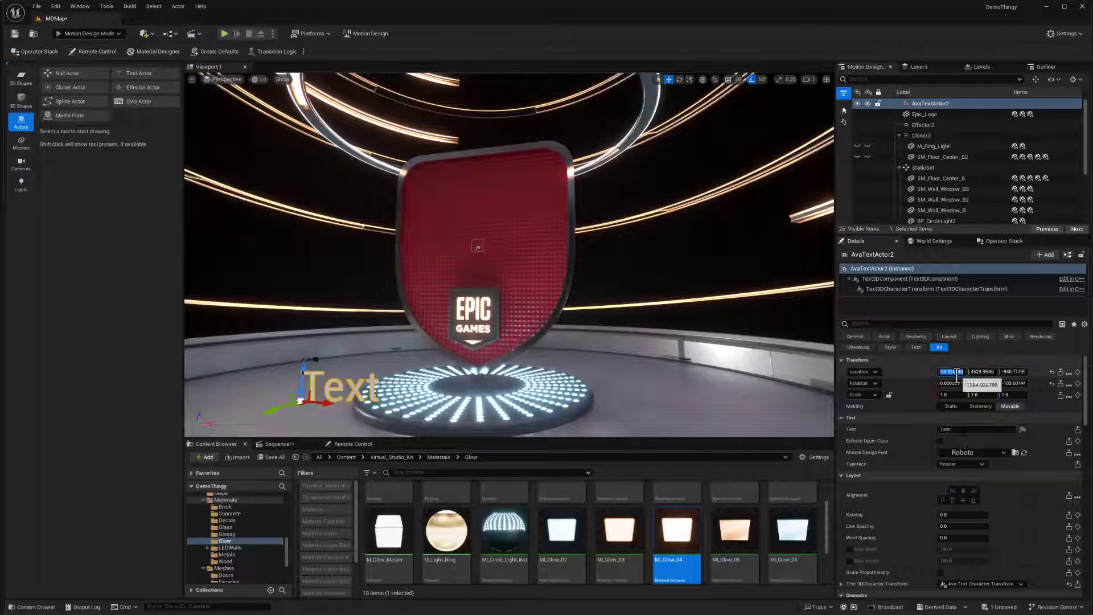
pyautogui.write('0')
pyautogui.press('Tab')
pyautogui.write('0')
pyautogui.press('Tab')
pyautogui.write('0')
pyautogui.press('Return')
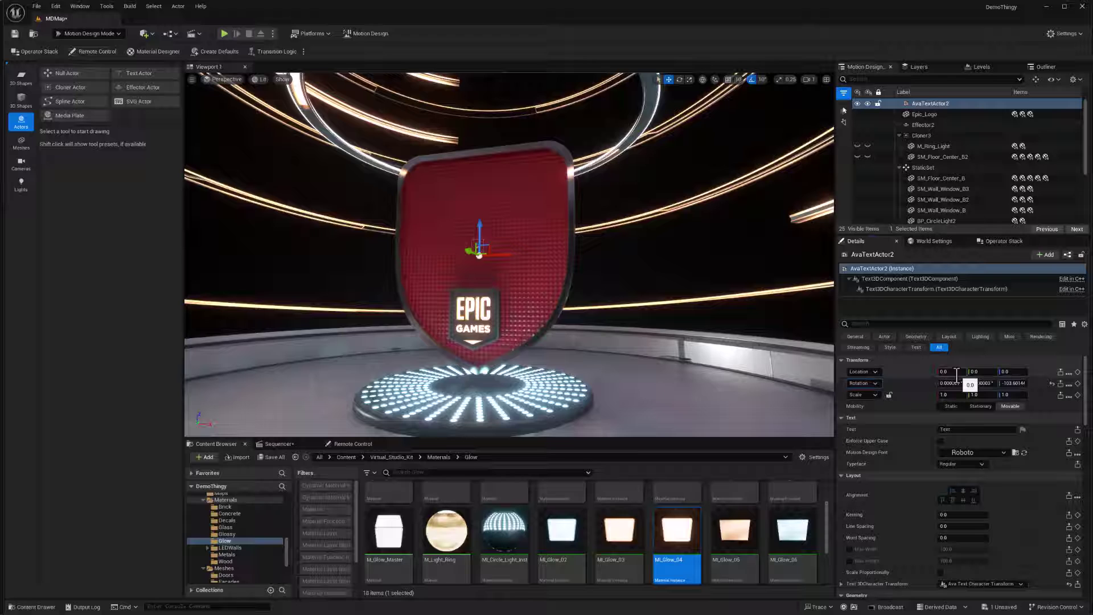
# - Move the text actor forward to about Y 242, in front of the shield, and scale it up uniformly to about 7.64
pyautogui.moveTo(467, 251); pyautogui.dragTo(463, 248)
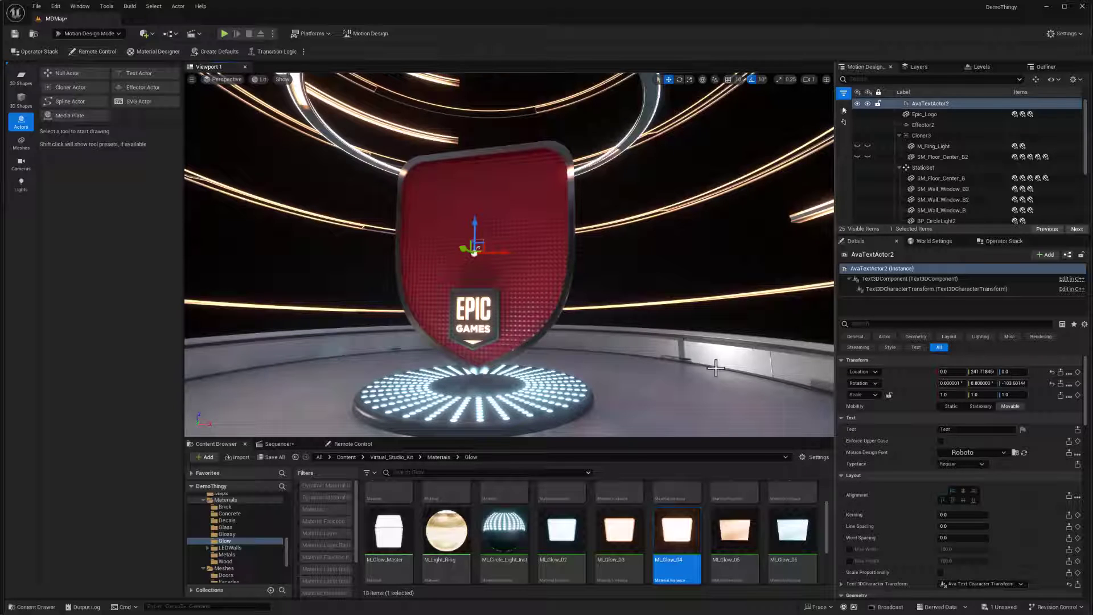
pyautogui.press('r')
pyautogui.moveTo(475, 254); pyautogui.dragTo(486, 277)
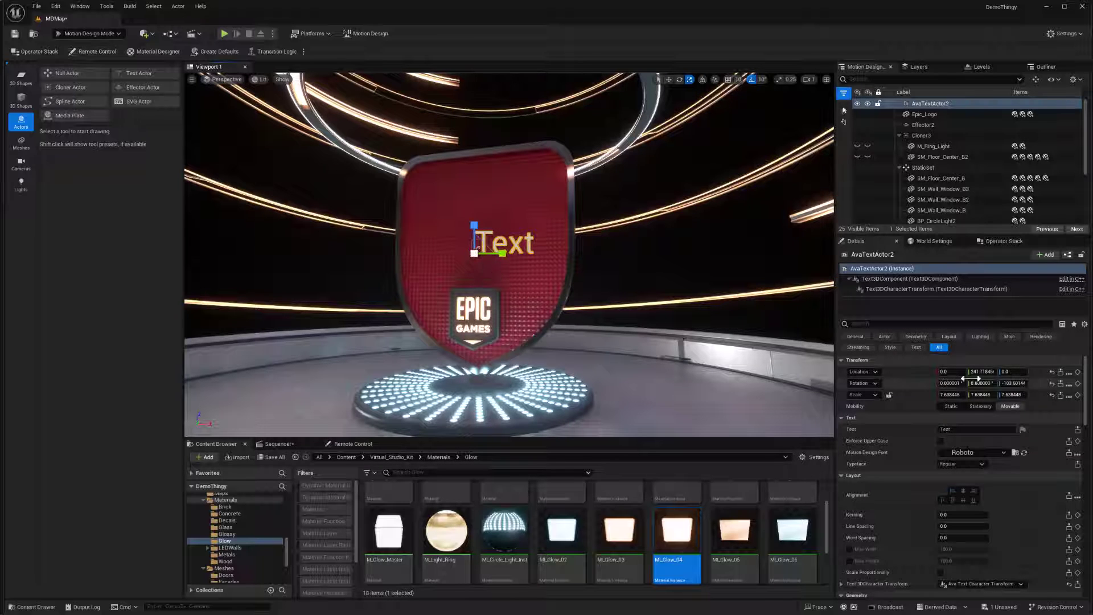
# - Set the text actor's rotation to 0 on all three axes
pyautogui.click(951, 384)
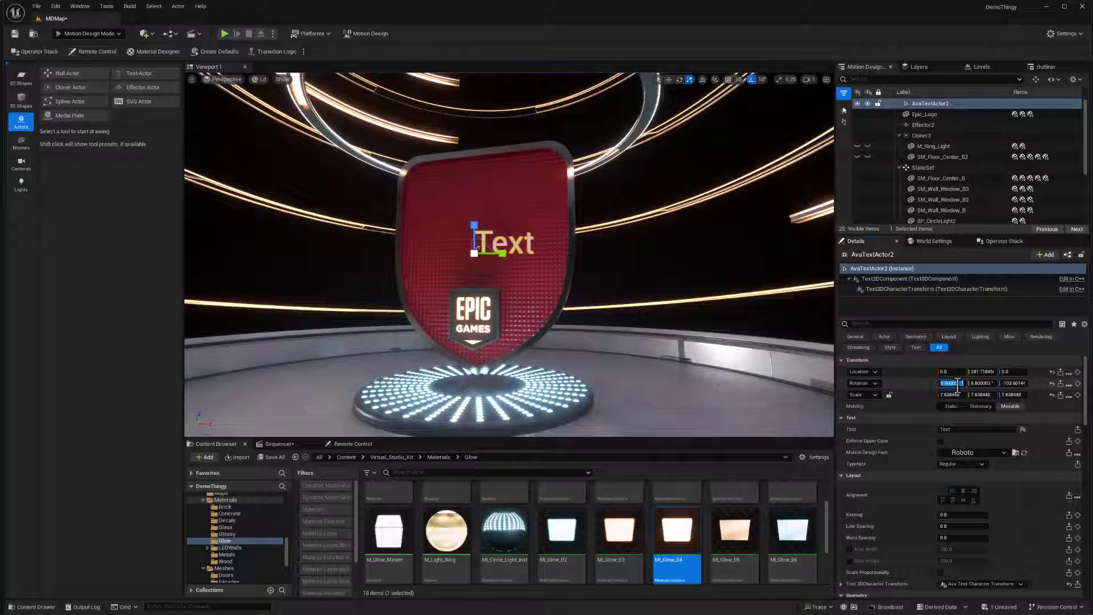
pyautogui.write('0')
pyautogui.press('Tab')
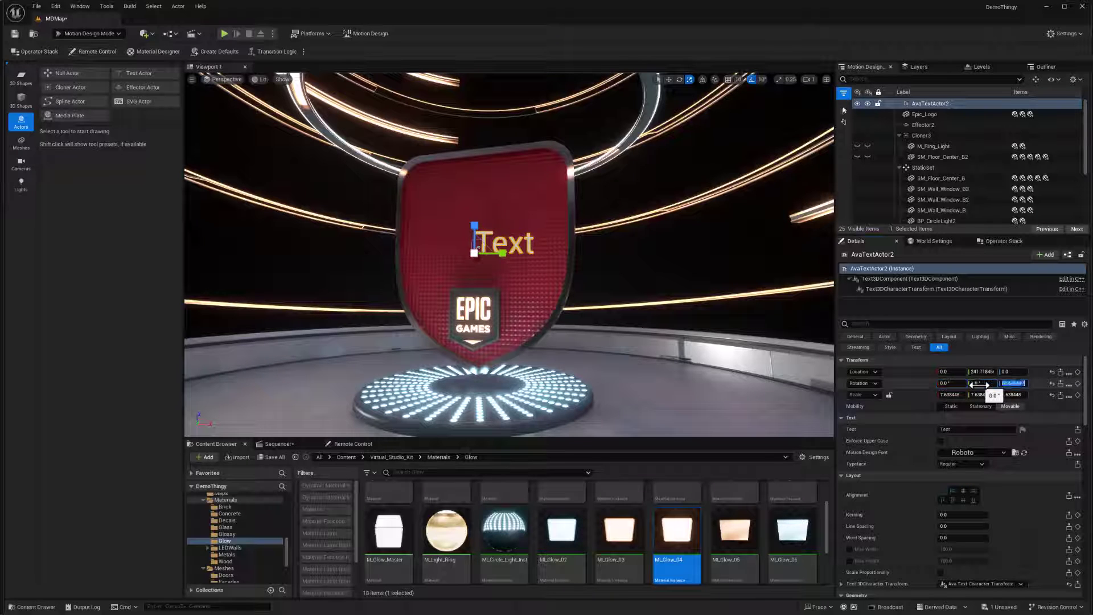
pyautogui.write('0')
pyautogui.press('Tab')
pyautogui.write('0')
pyautogui.press('Return')
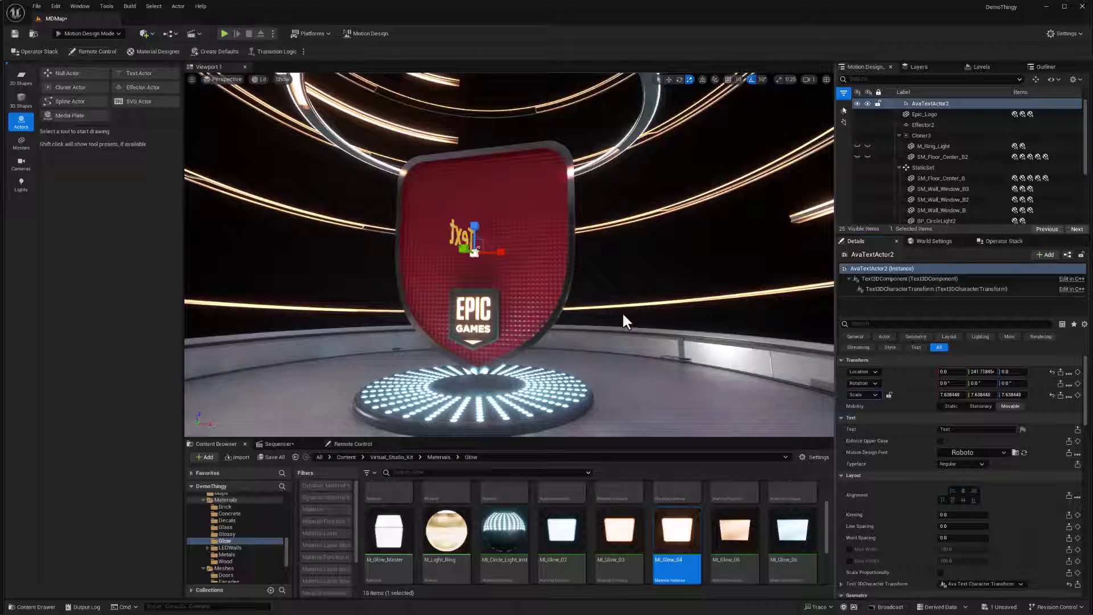
# - Rotate the text actor to about -90° around Z so it faces forward, and center its horizontal alignment
pyautogui.press('e')
pyautogui.moveTo(477, 246)
pyautogui.mouseDown()
pyautogui.moveTo(526, 250)
pyautogui.moveTo(484, 244)
pyautogui.mouseUp()
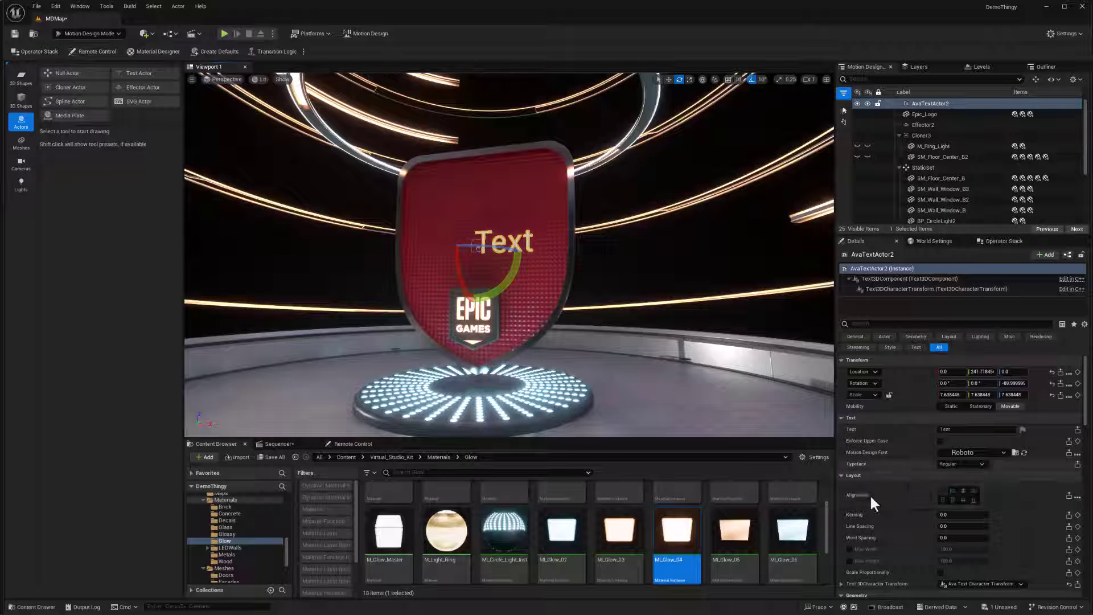
pyautogui.click(963, 490)
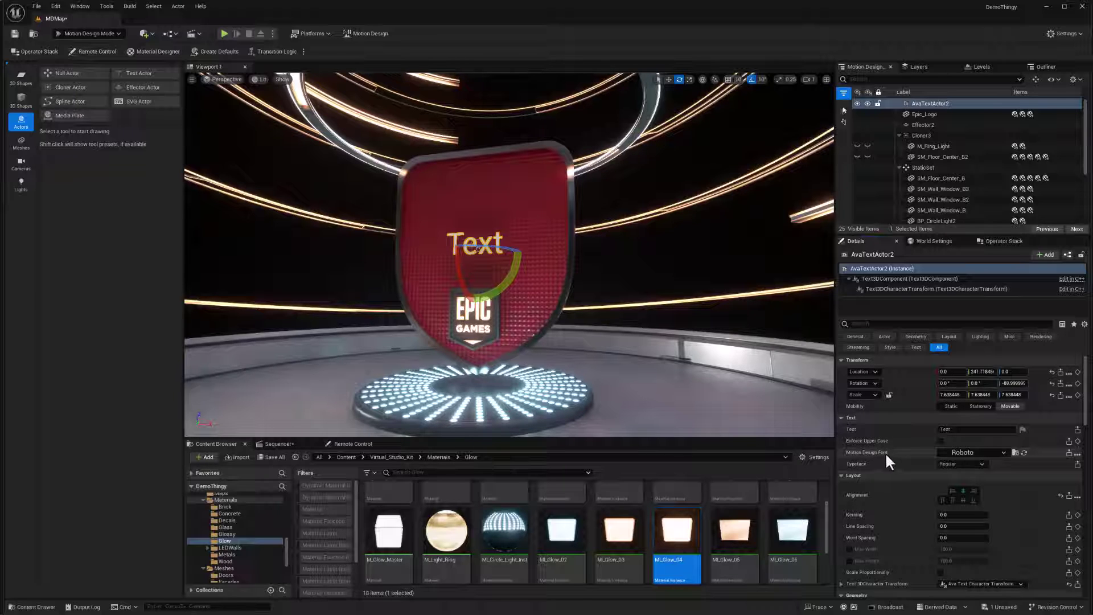
# - Change the text actor's Motion Design font to the system font Futura XBlkCnIt BT
pyautogui.click(1006, 453)
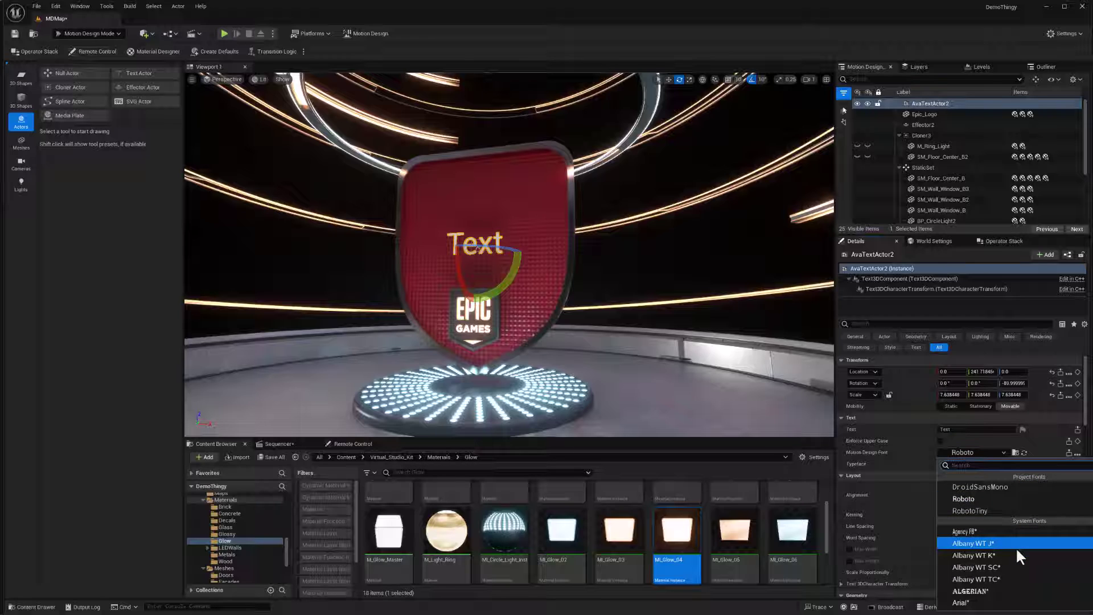
pyautogui.scroll(-4, 1013, 545)
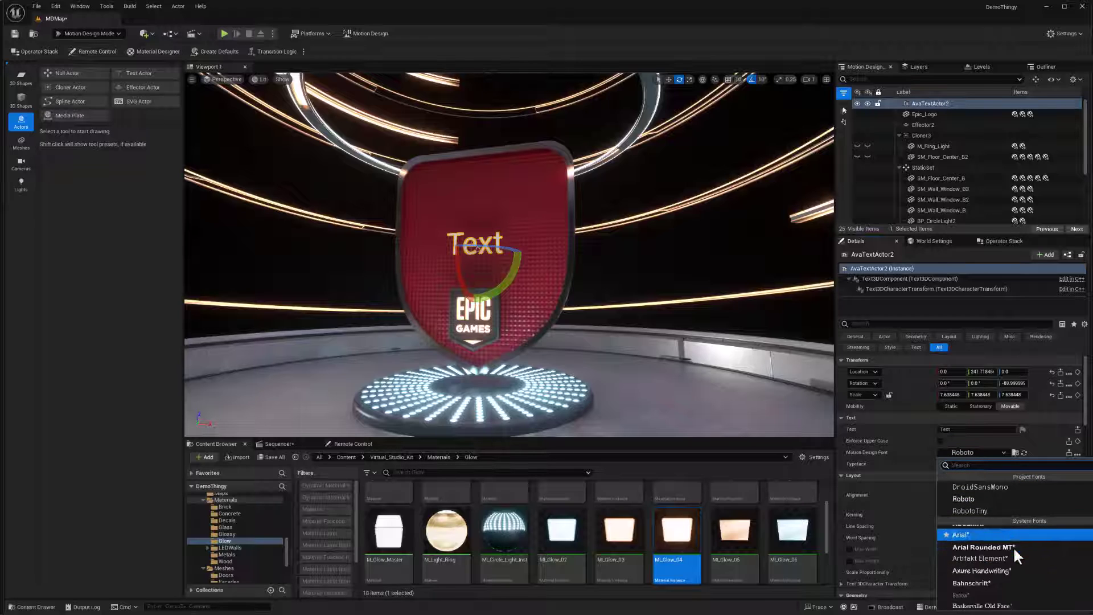
pyautogui.scroll(-5, 1028, 552)
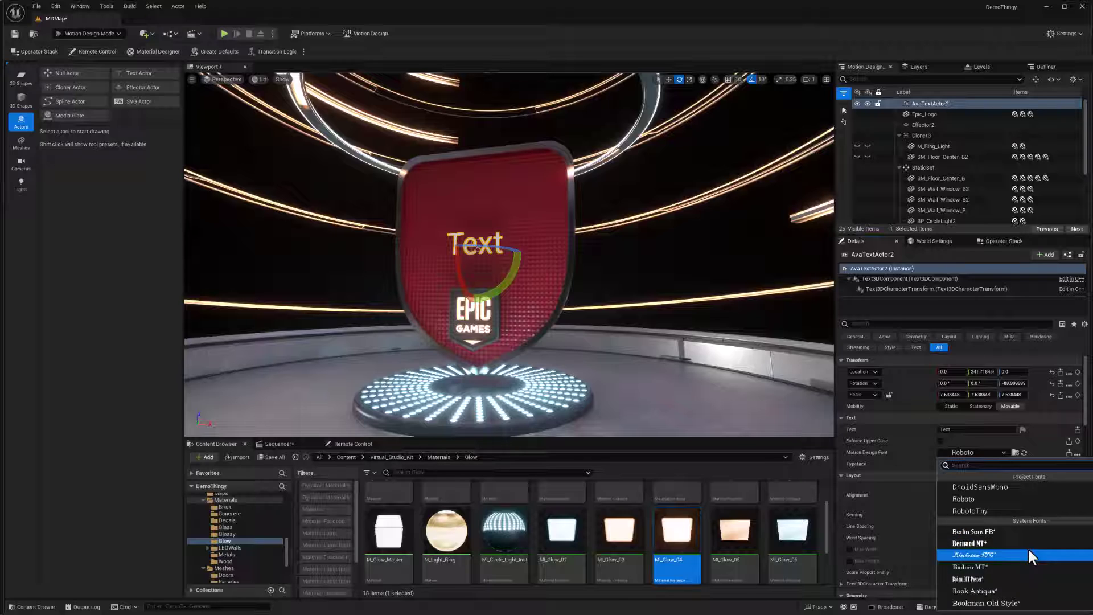
pyautogui.scroll(-5, 1026, 546)
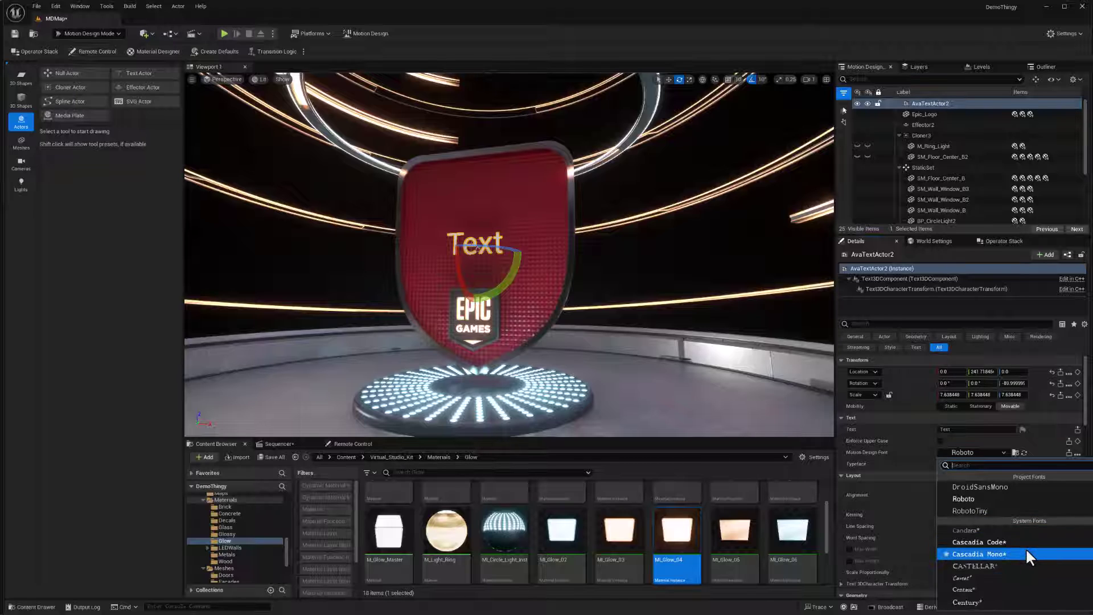
pyautogui.scroll(-5, 1022, 546)
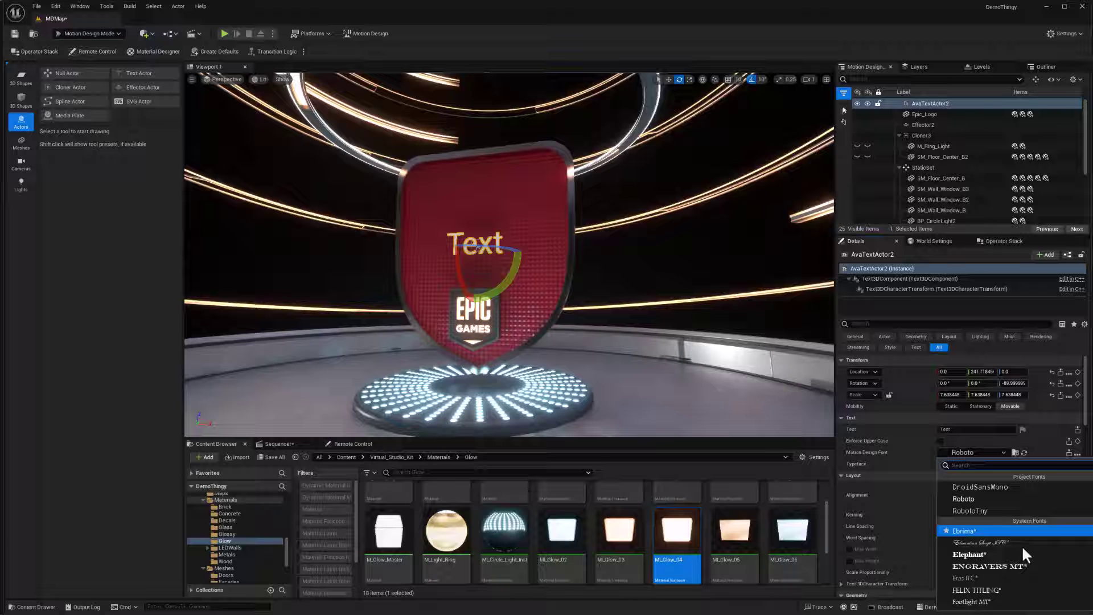
pyautogui.scroll(-4, 1022, 546)
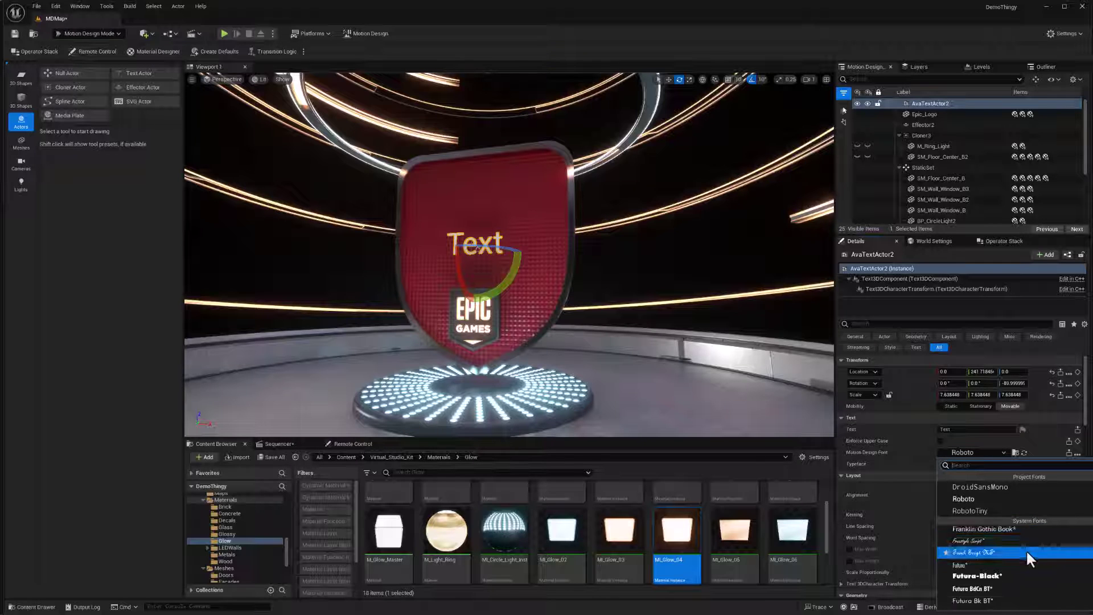
pyautogui.scroll(-2, 1026, 549)
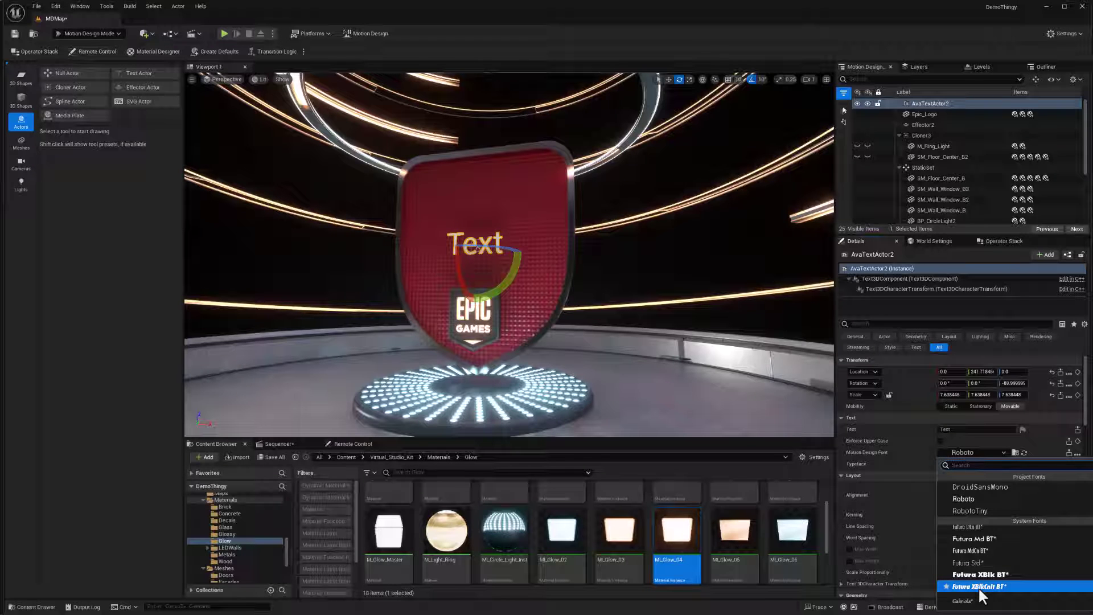
pyautogui.click(978, 586)
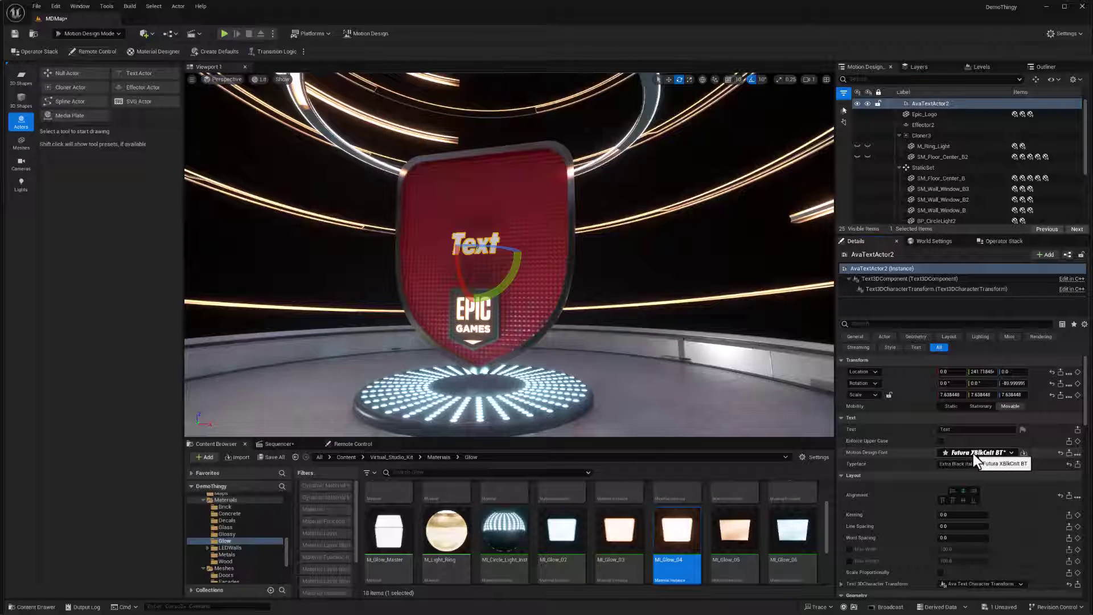
# - Import the chosen Futura font into the project, look up its asset in SystemFonts/Fonts, and return to the Glow materials folder
pyautogui.click(1022, 453)
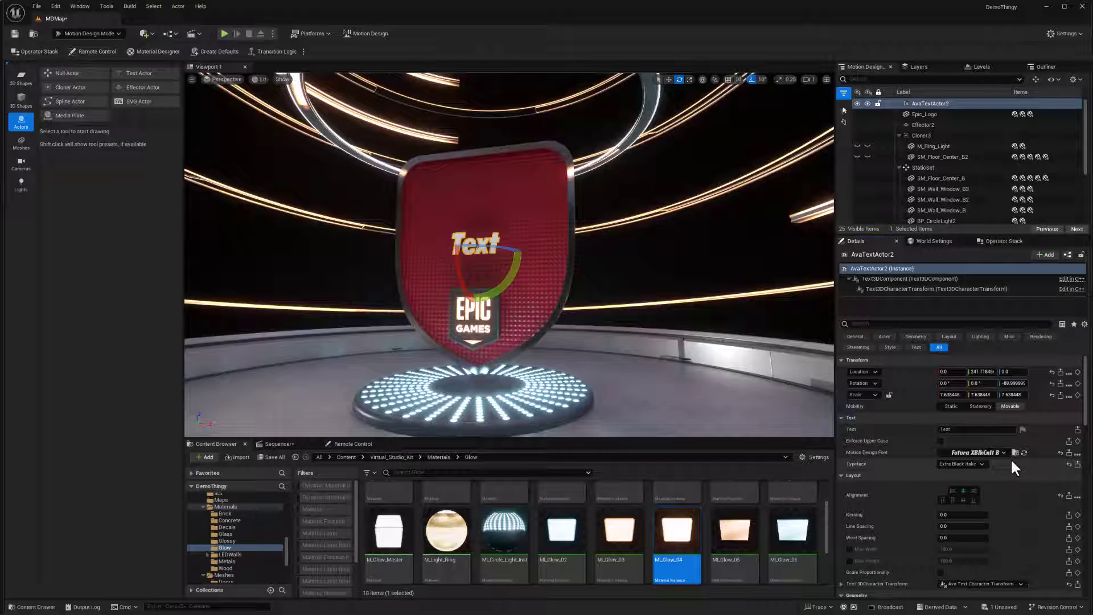
pyautogui.click(1015, 453)
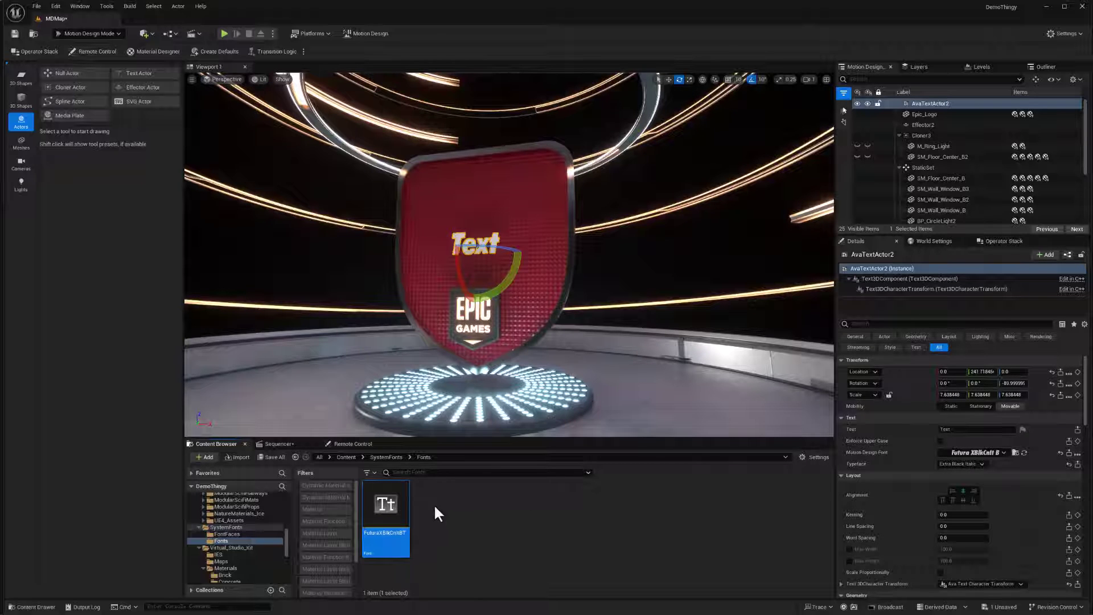
pyautogui.click(296, 458)
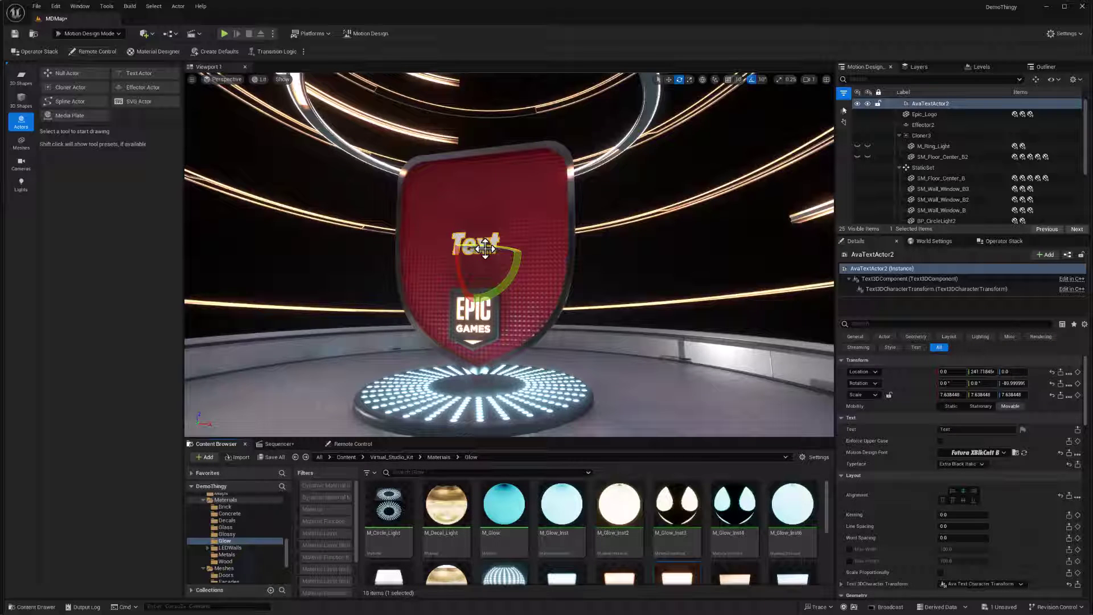
# - Set the text to "Motion" and enforce upper case
pyautogui.click(947, 430)
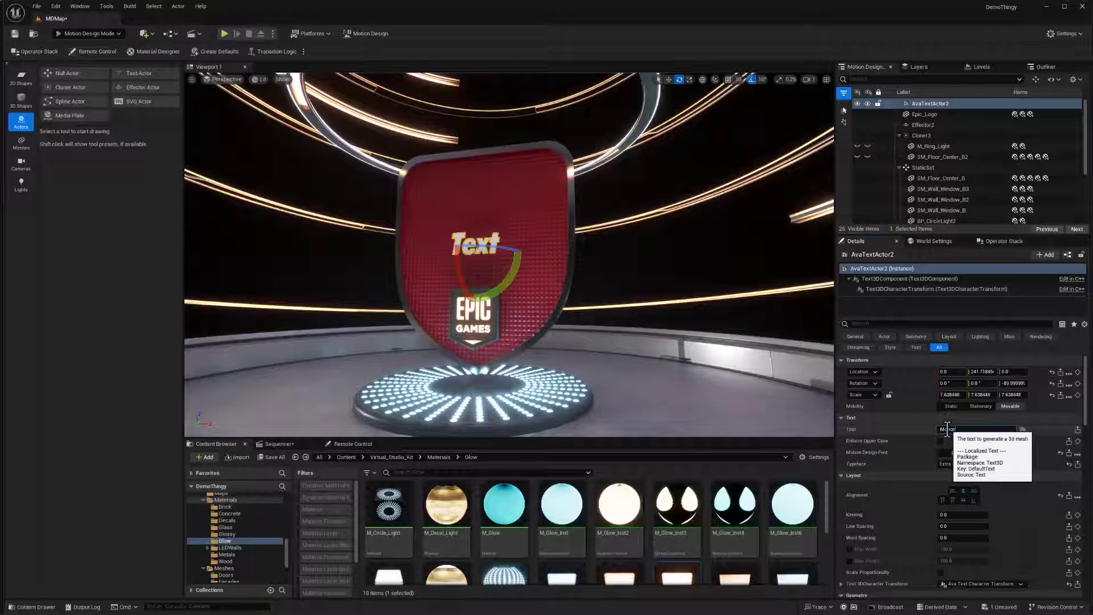
pyautogui.write('Motion')
pyautogui.press('Return')
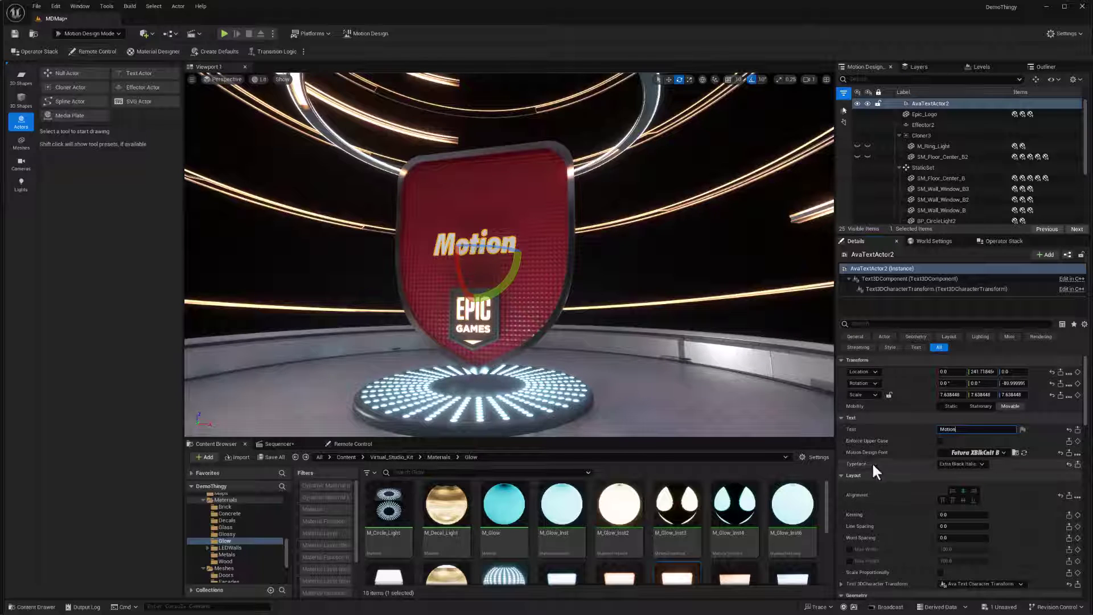
pyautogui.click(940, 441)
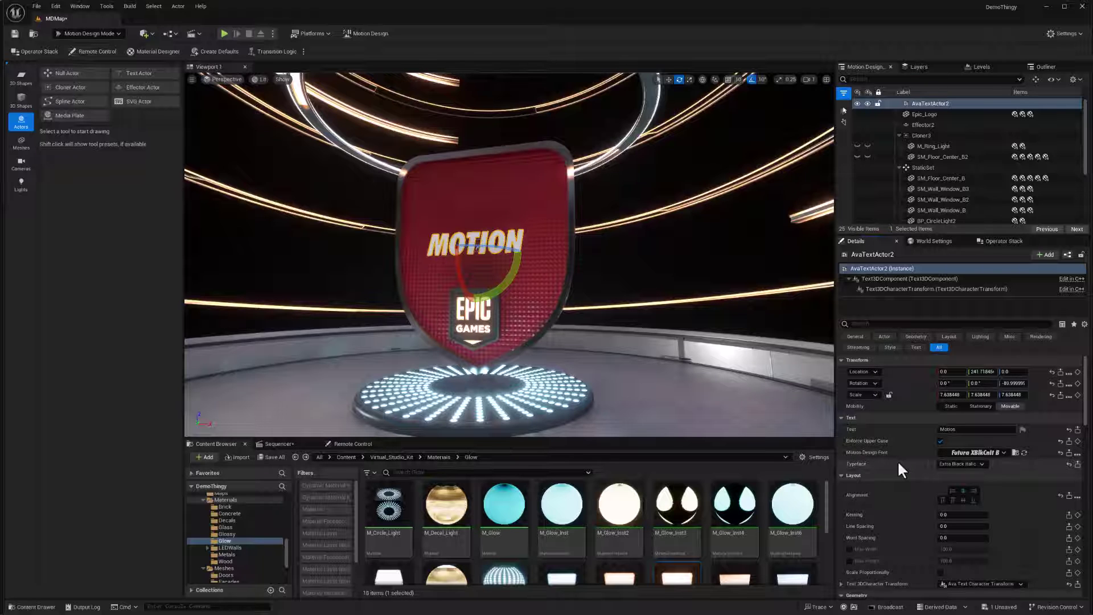
# - Give the text depth by setting its extrude to 10 and its bevel to 5
pyautogui.scroll(-1, 896, 480)
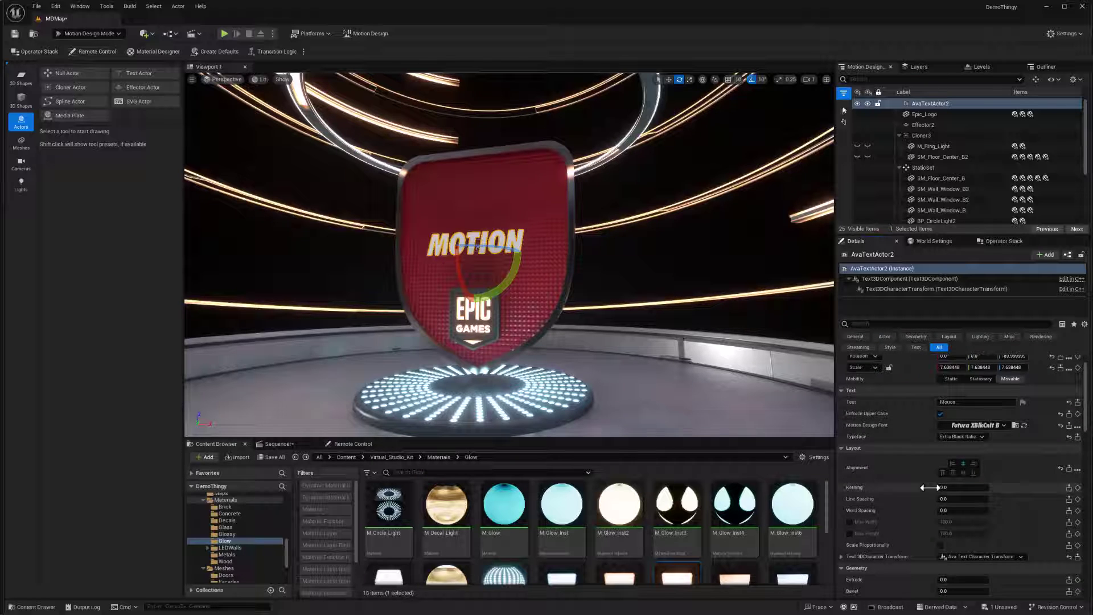
pyautogui.scroll(-1, 930, 487)
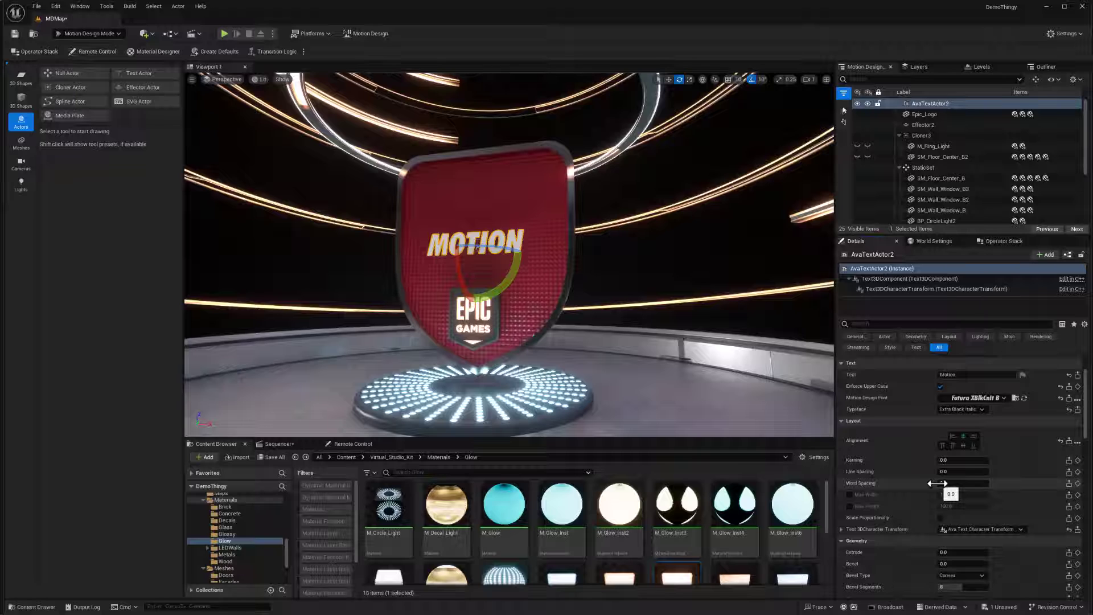
pyautogui.scroll(-1, 934, 487)
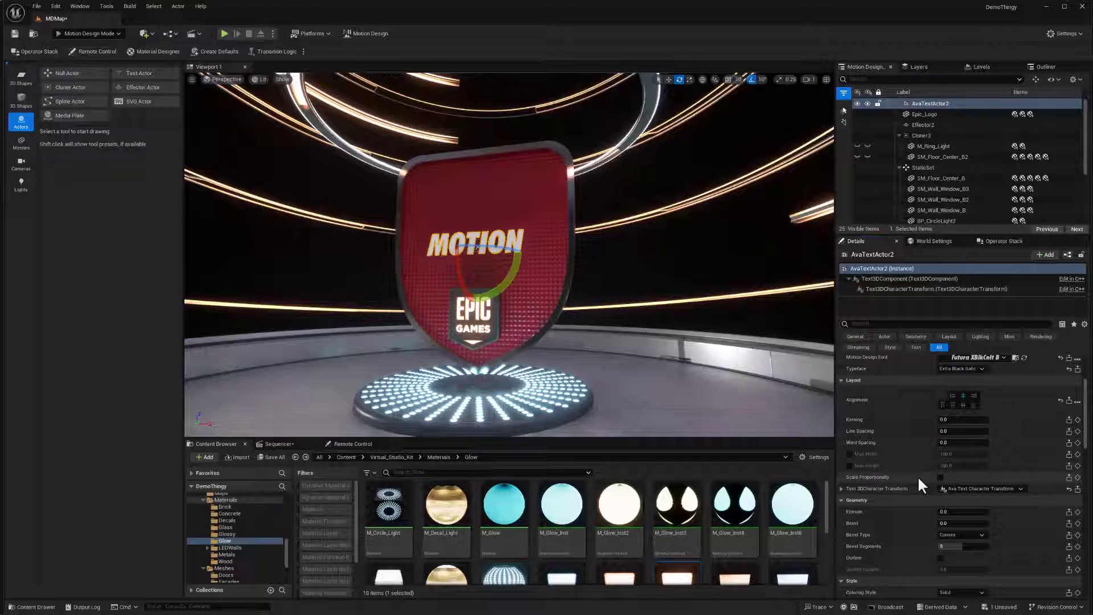
pyautogui.scroll(-1, 914, 475)
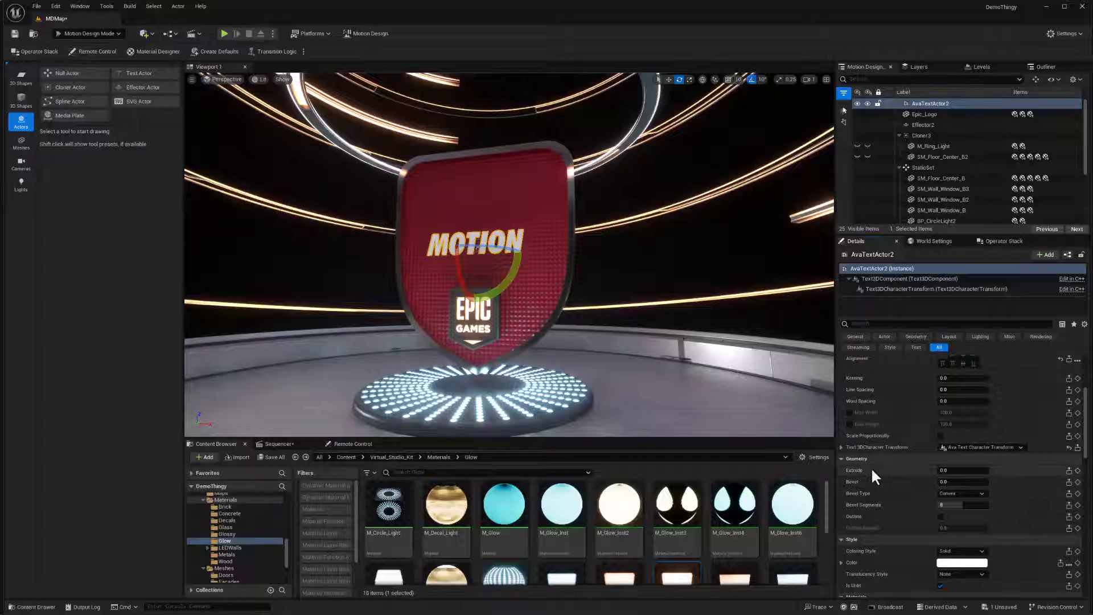
pyautogui.click(957, 470)
pyautogui.write('10')
pyautogui.press('Return')
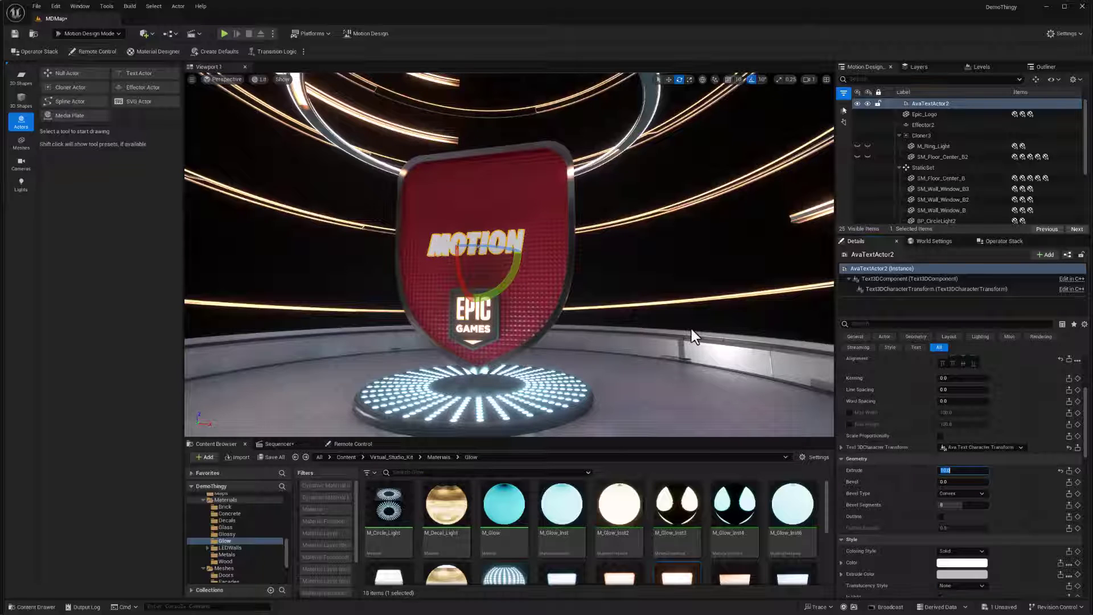
pyautogui.click(962, 482)
pyautogui.write('5')
pyautogui.press('Return')
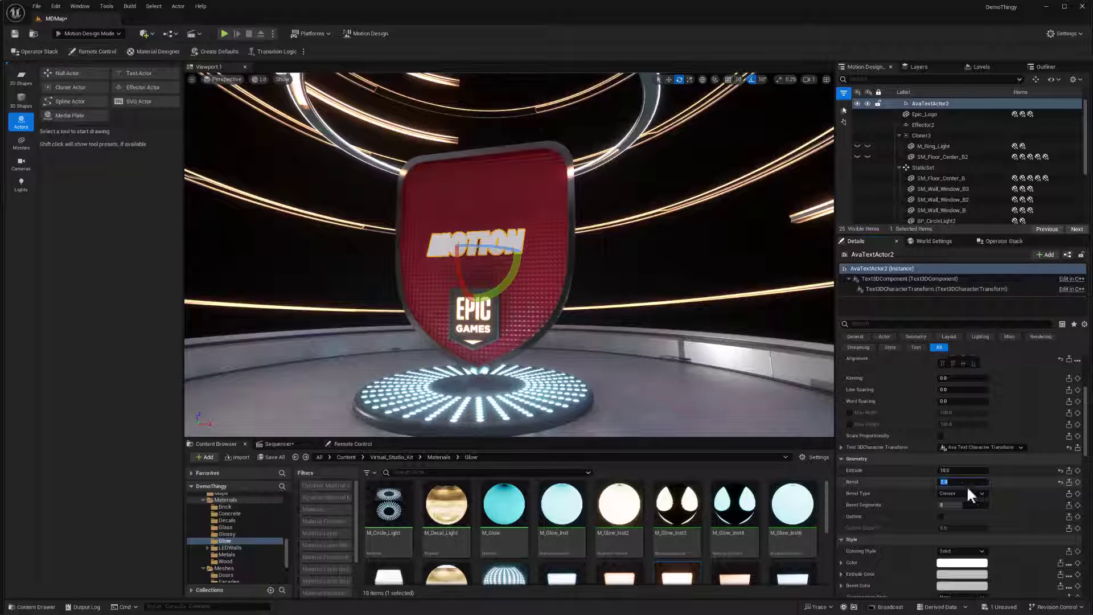
# - Set the text's coloring style to Custom Material
pyautogui.scroll(-6, 1033, 515)
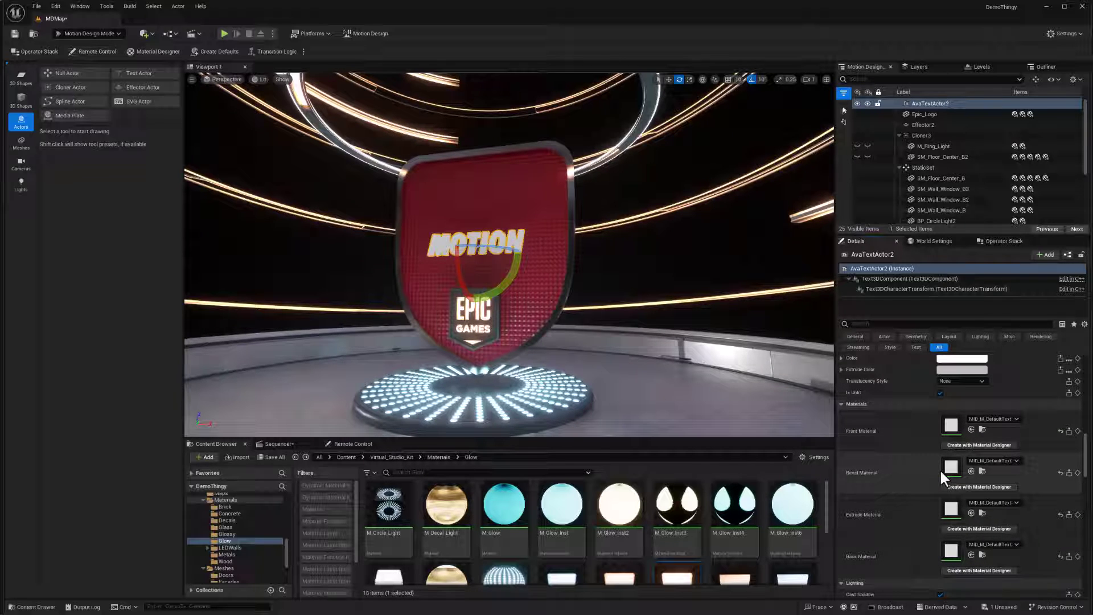
pyautogui.scroll(3, 947, 438)
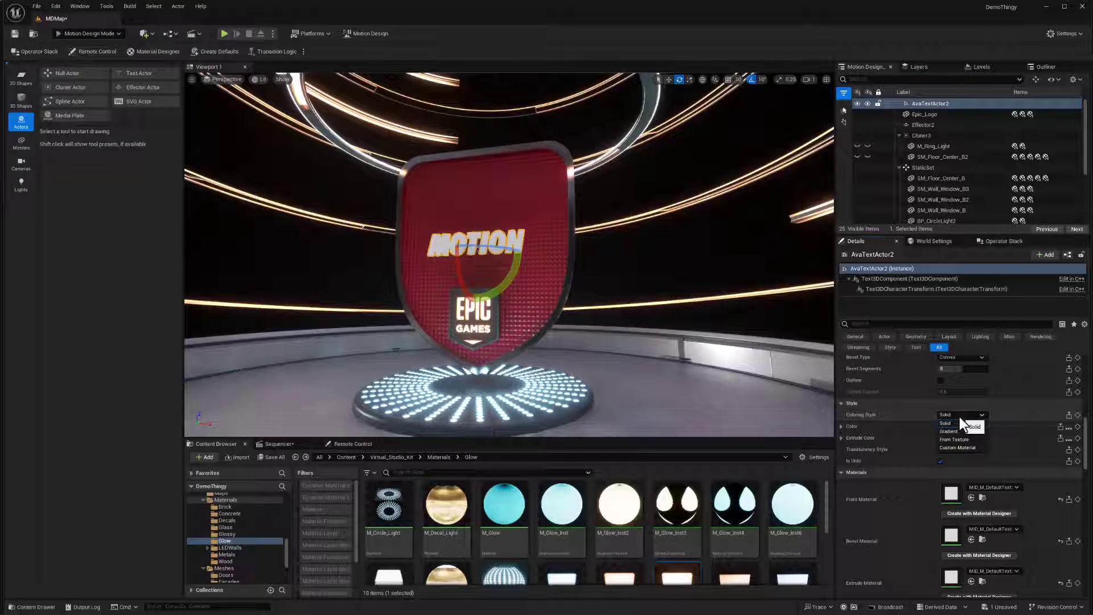
pyautogui.click(965, 447)
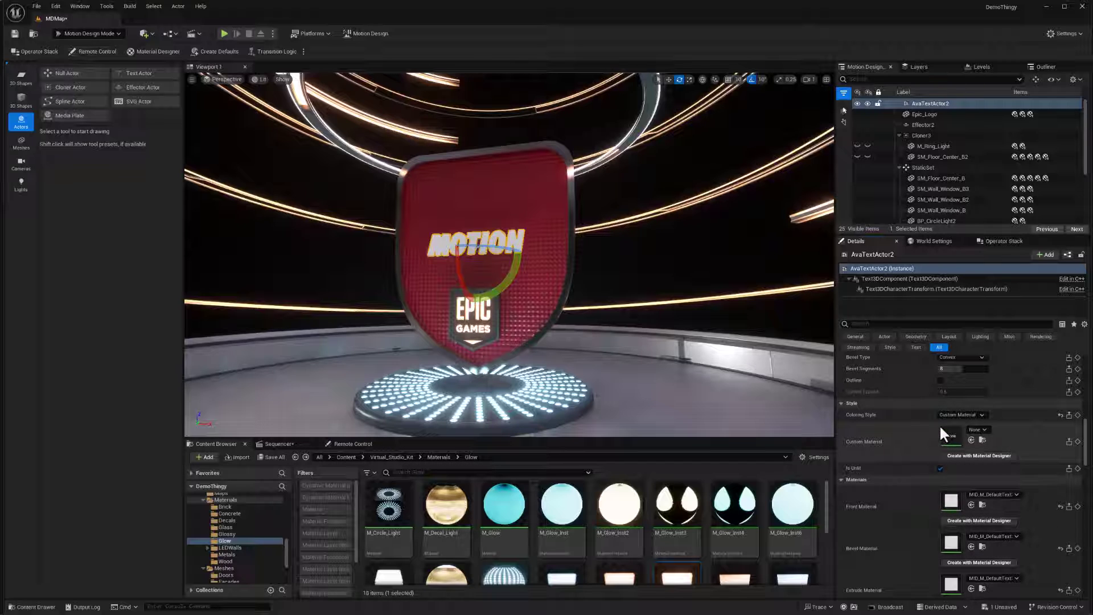
pyautogui.scroll(-2, 934, 528)
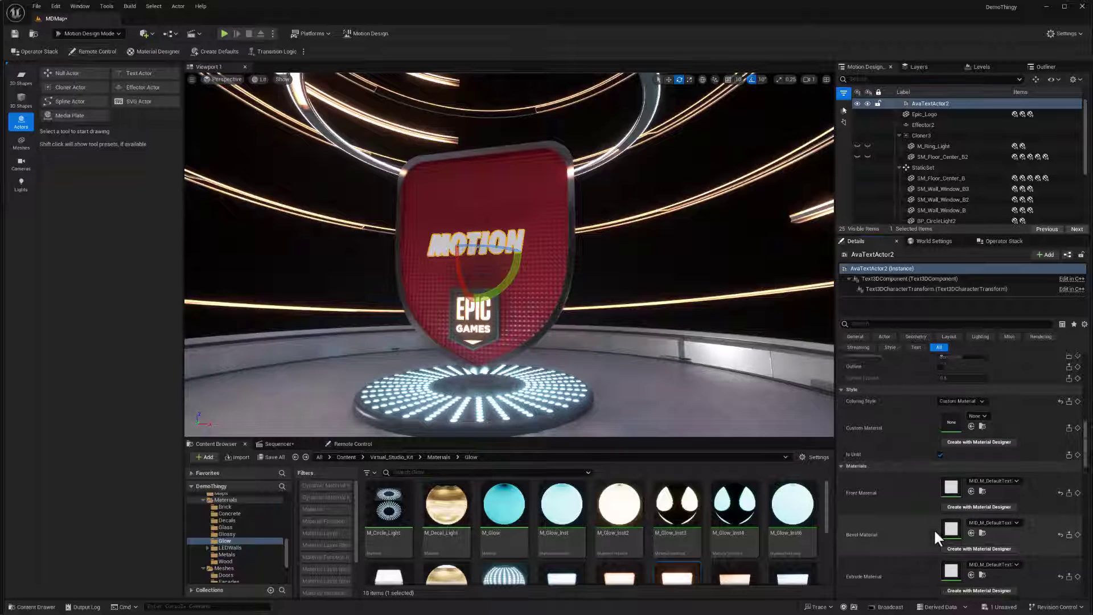
# - Apply MI_Black_Glossy_Pattern1 from the Glossy materials folder as the text's custom material, and replace it with M_Glossy_Floor_Inst6
pyautogui.click(439, 457)
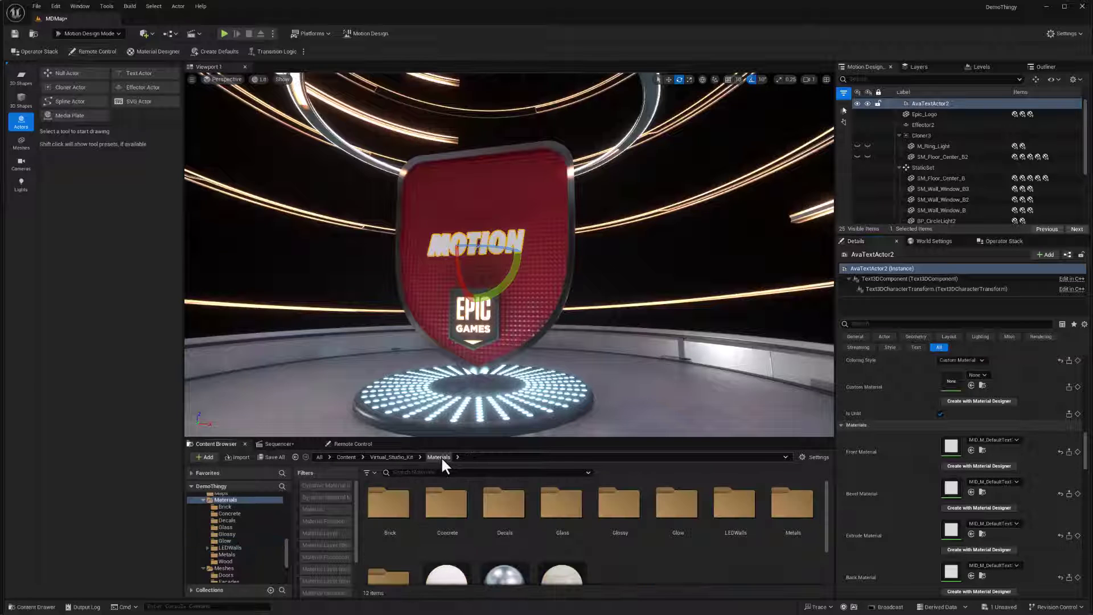
pyautogui.doubleClick(620, 504)
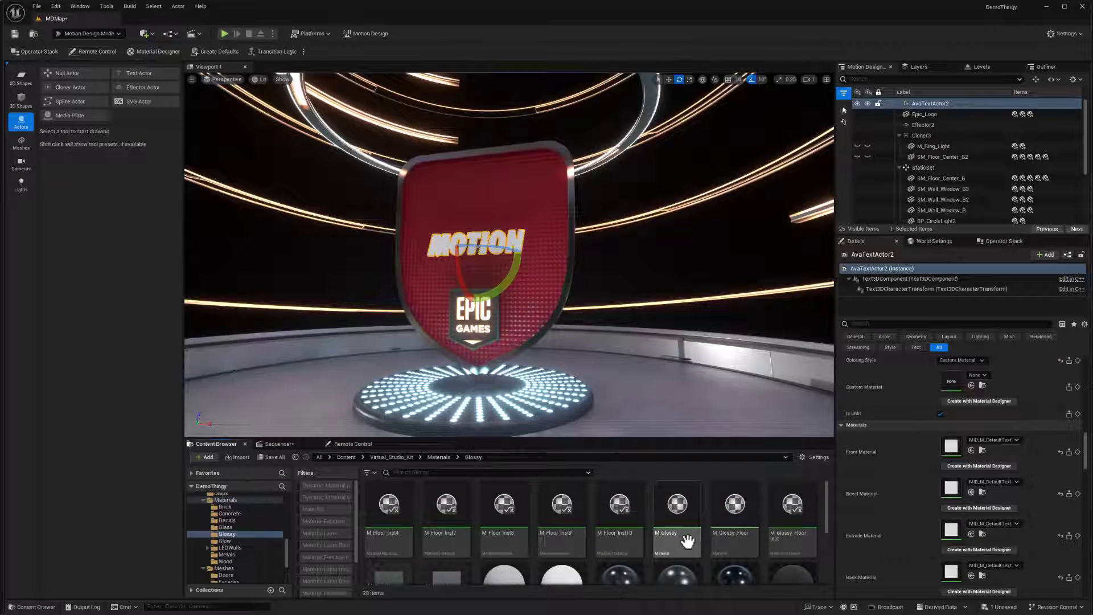
pyautogui.scroll(-3, 660, 523)
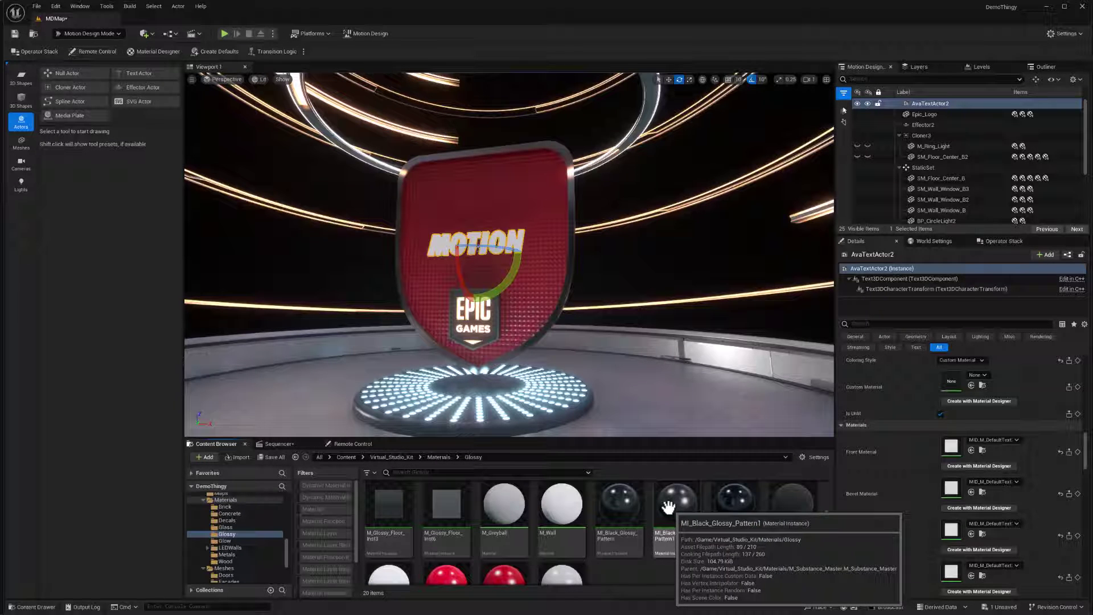
pyautogui.moveTo(667, 507); pyautogui.dragTo(952, 388)
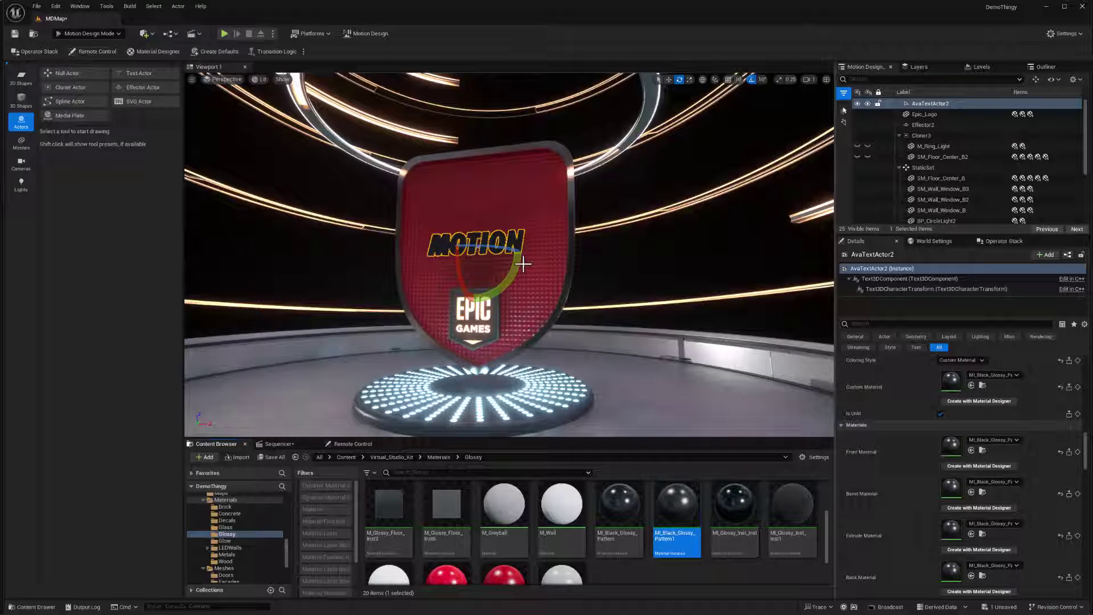
pyautogui.scroll(1, 564, 535)
pyautogui.moveTo(439, 517); pyautogui.dragTo(950, 382)
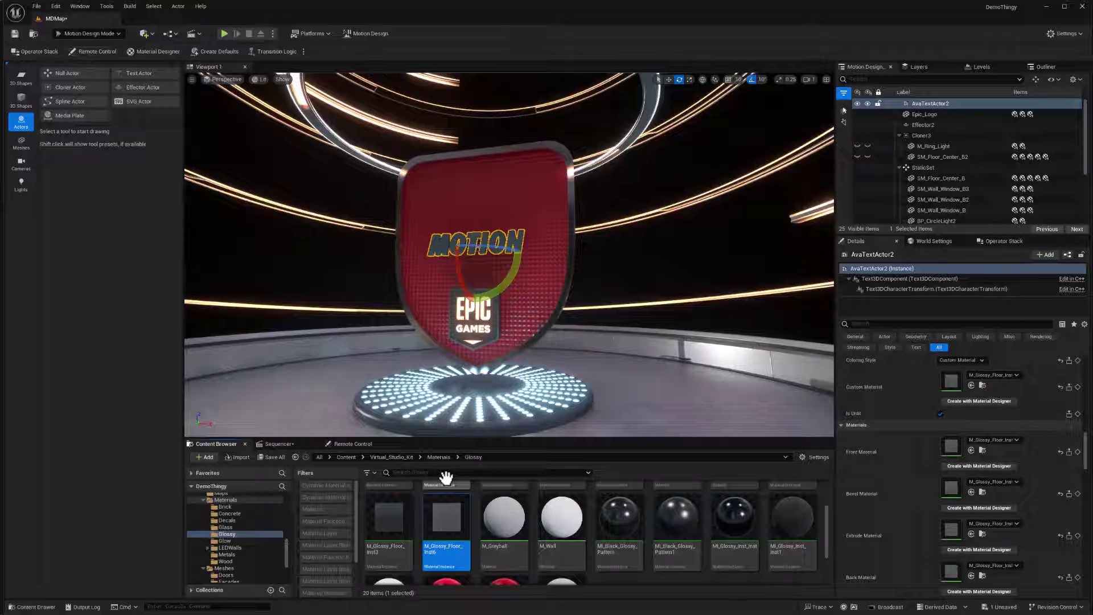
# - Assign MI_Glow_04 from the Glow materials folder as the text's bevel material and inspect the lettering up close
pyautogui.click(295, 456)
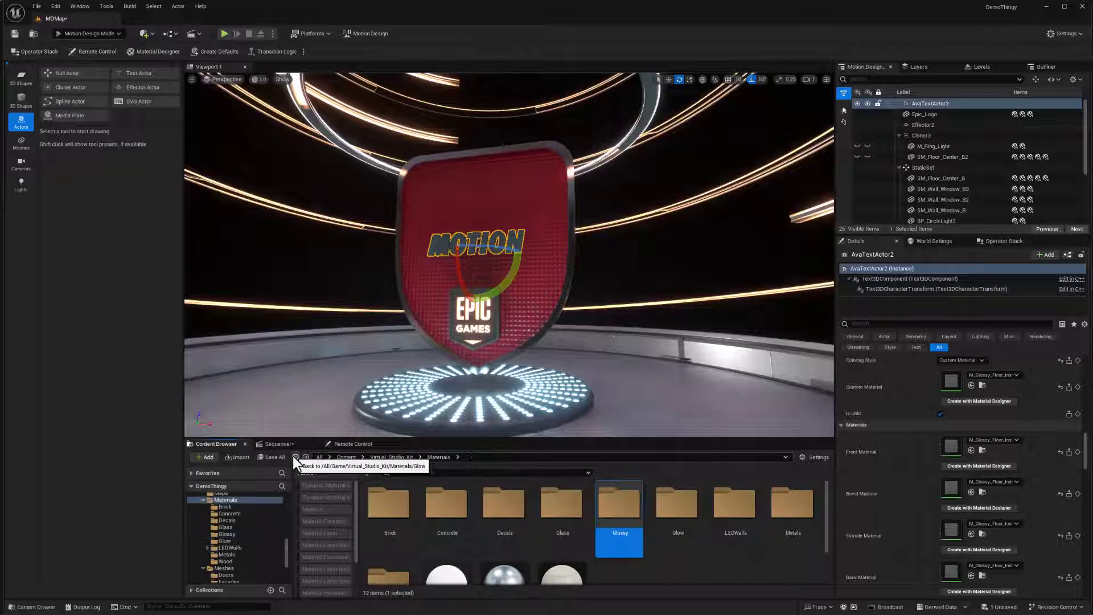
pyautogui.click(295, 456)
pyautogui.scroll(-1, 603, 501)
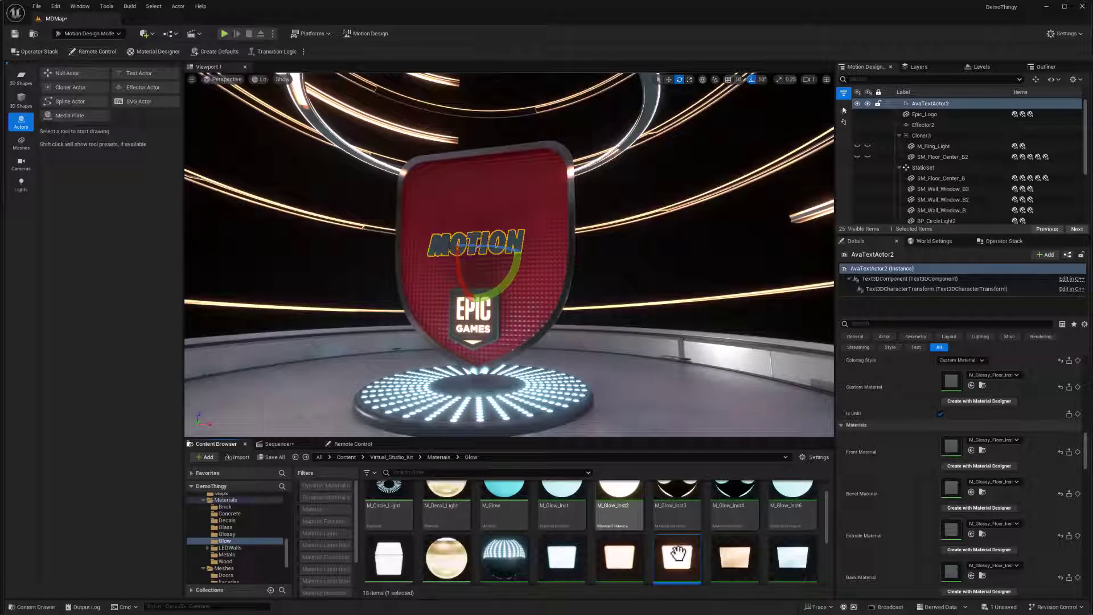
pyautogui.moveTo(677, 555); pyautogui.dragTo(961, 488)
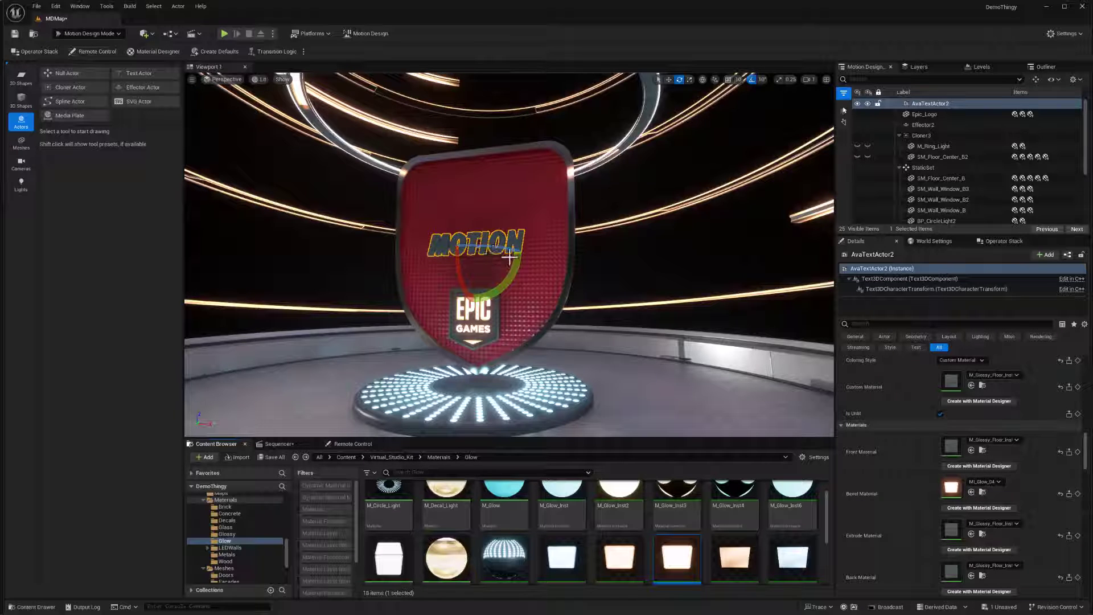
pyautogui.scroll(3, 926, 478)
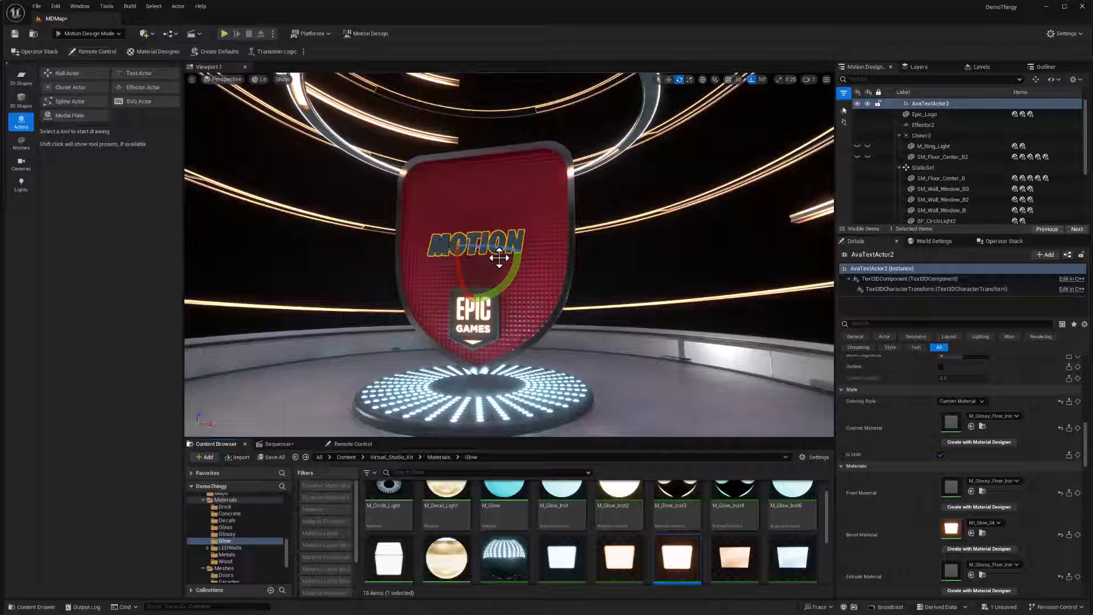
pyautogui.scroll(5, 494, 244)
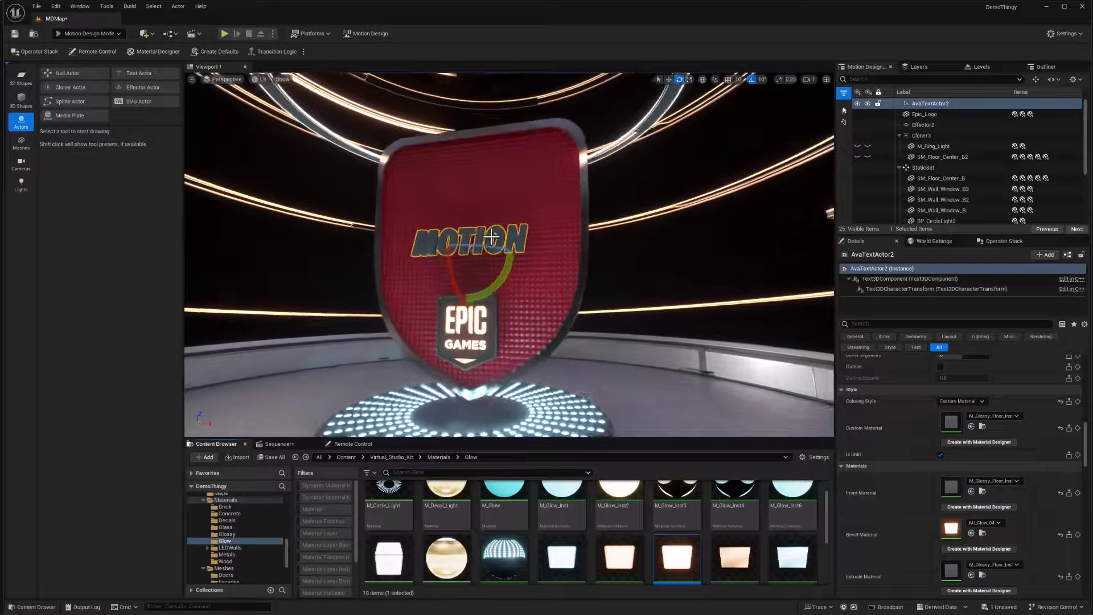
pyautogui.scroll(5, 491, 236)
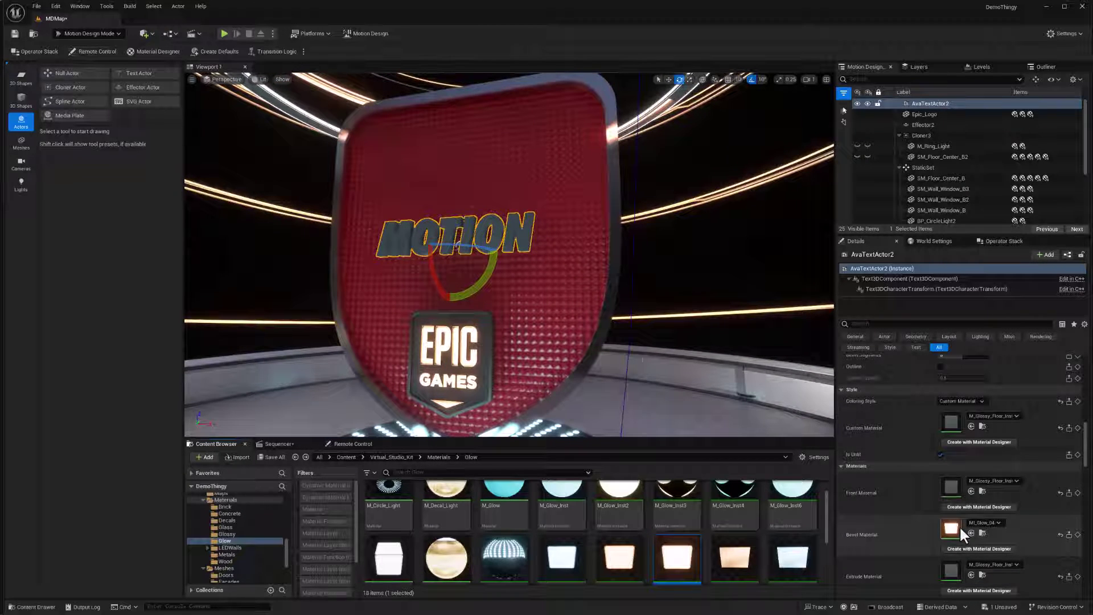
# - Set the MOTION text's bevel to 2
pyautogui.scroll(6, 923, 527)
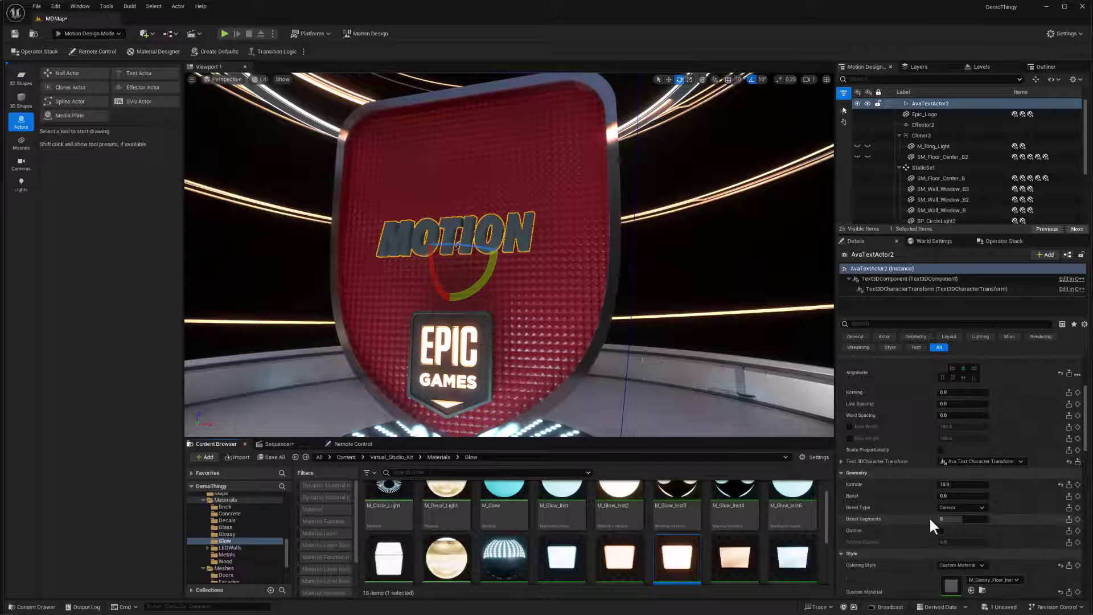
pyautogui.click(969, 493)
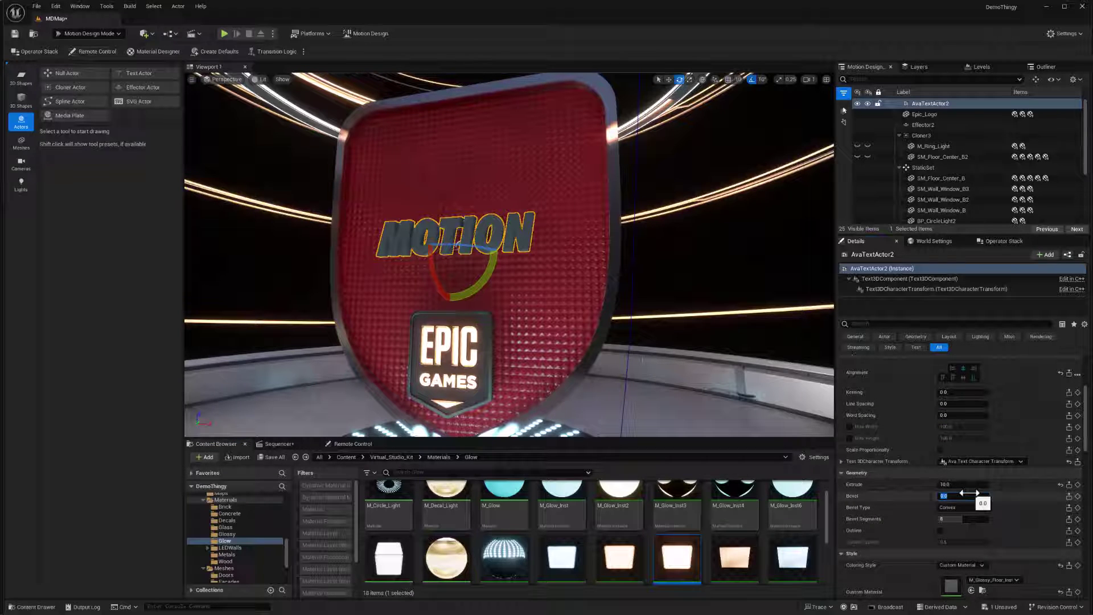
pyautogui.write('2')
pyautogui.press('Return')
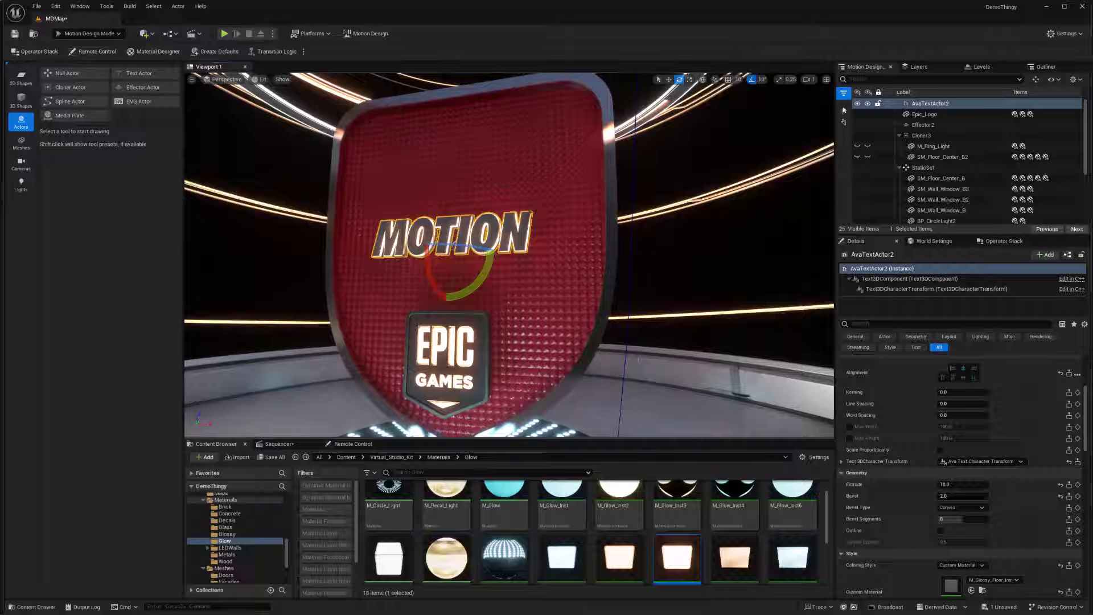
# - Move the MOTION text up into the shield's upper area and scale it up uniformly to fill more of the width
pyautogui.press('w')
pyautogui.moveTo(447, 227); pyautogui.dragTo(445, 168)
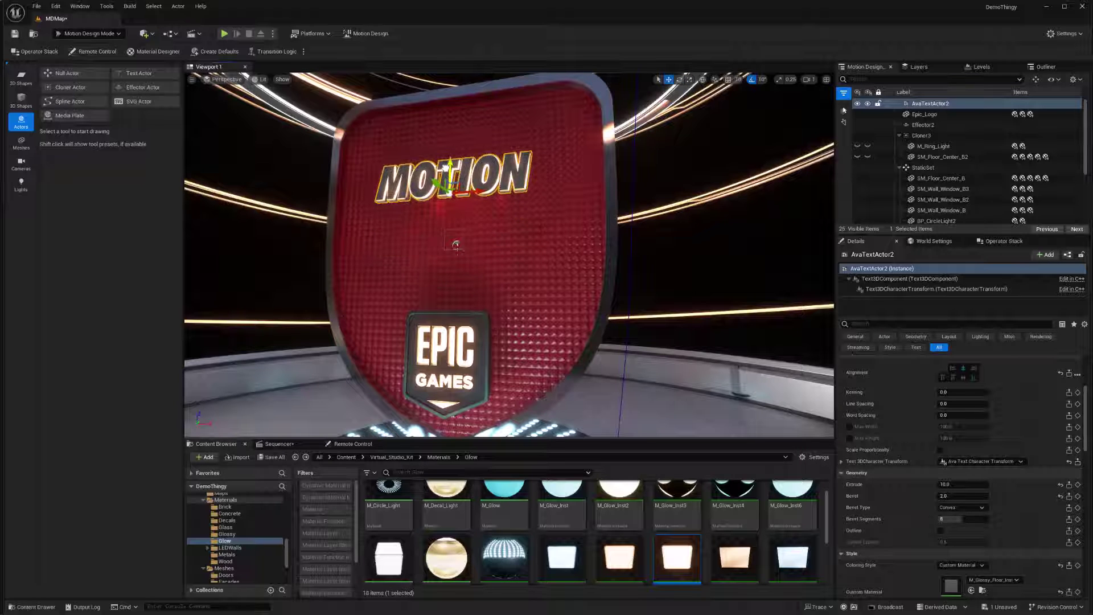
pyautogui.press('r')
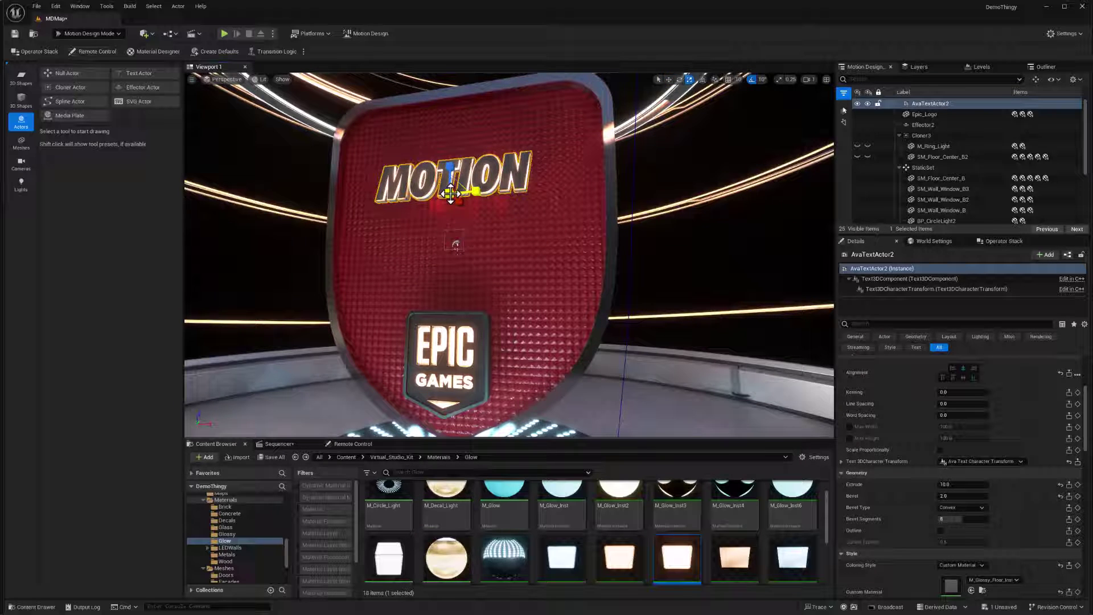
pyautogui.moveTo(449, 194); pyautogui.dragTo(473, 188)
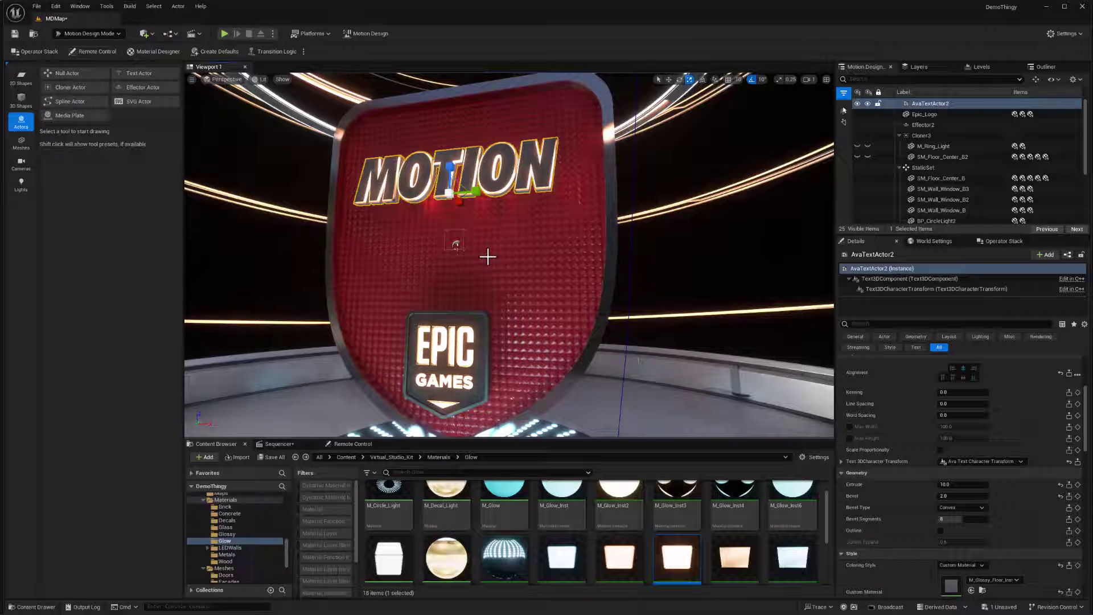
pyautogui.keyDown('alt'); pyautogui.moveTo(483, 255); pyautogui.dragTo(546, 272); pyautogui.keyUp('alt')
pyautogui.moveTo(481, 255); pyautogui.dragTo(482, 255, button='right')
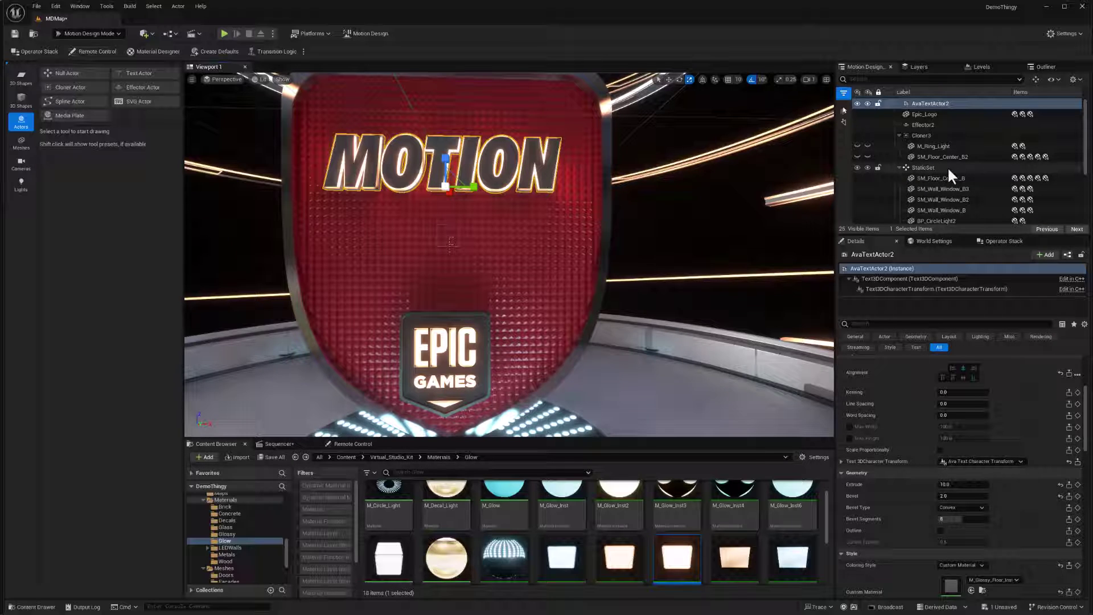
# - Collapse the Cloner3 and StaticSet groups, and shift the ShieldStuff group slightly sideways to line the shield up with the text and logo
pyautogui.click(898, 136)
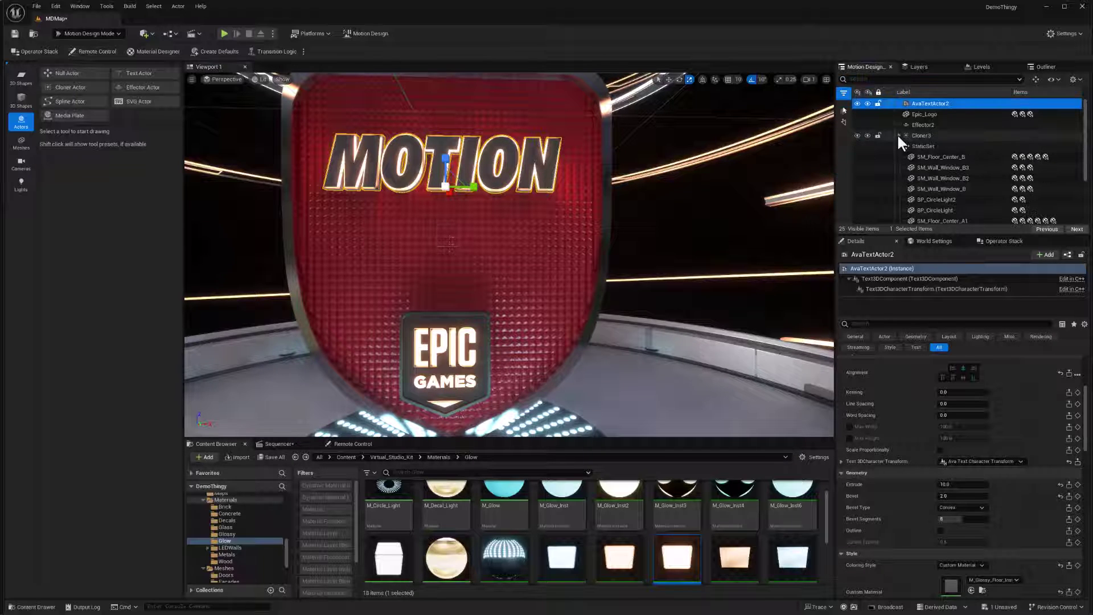
pyautogui.click(898, 146)
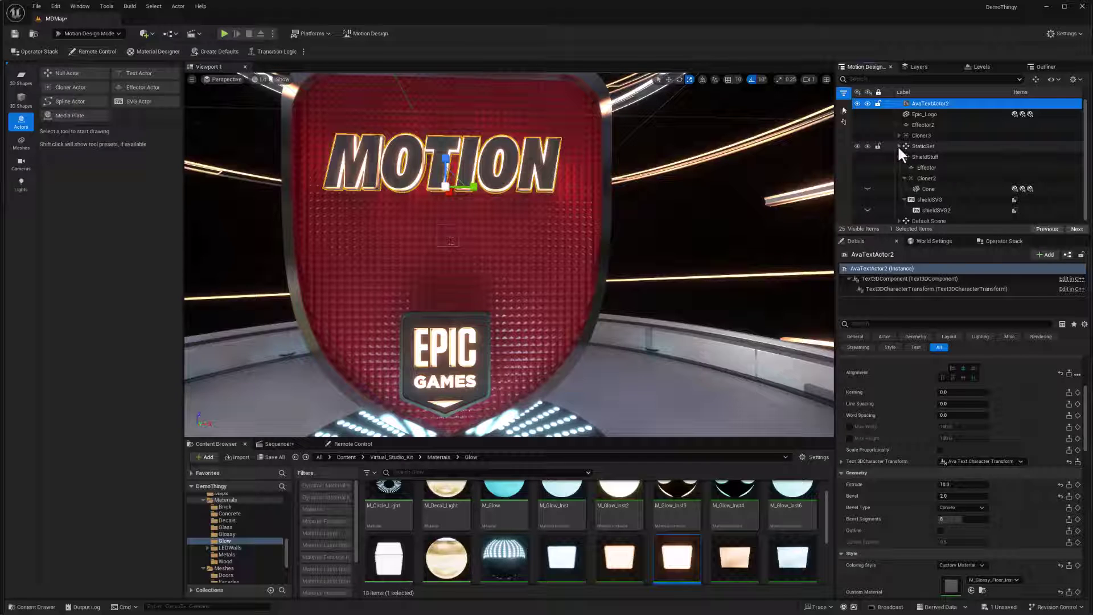
pyautogui.click(931, 156)
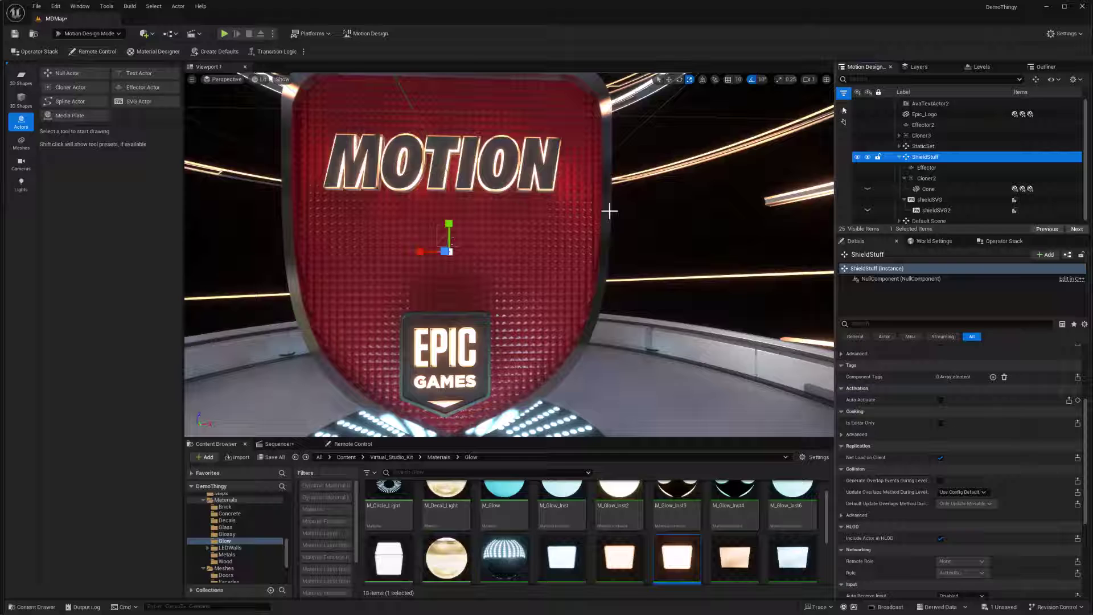
pyautogui.press('w')
pyautogui.moveTo(489, 254); pyautogui.dragTo(483, 254)
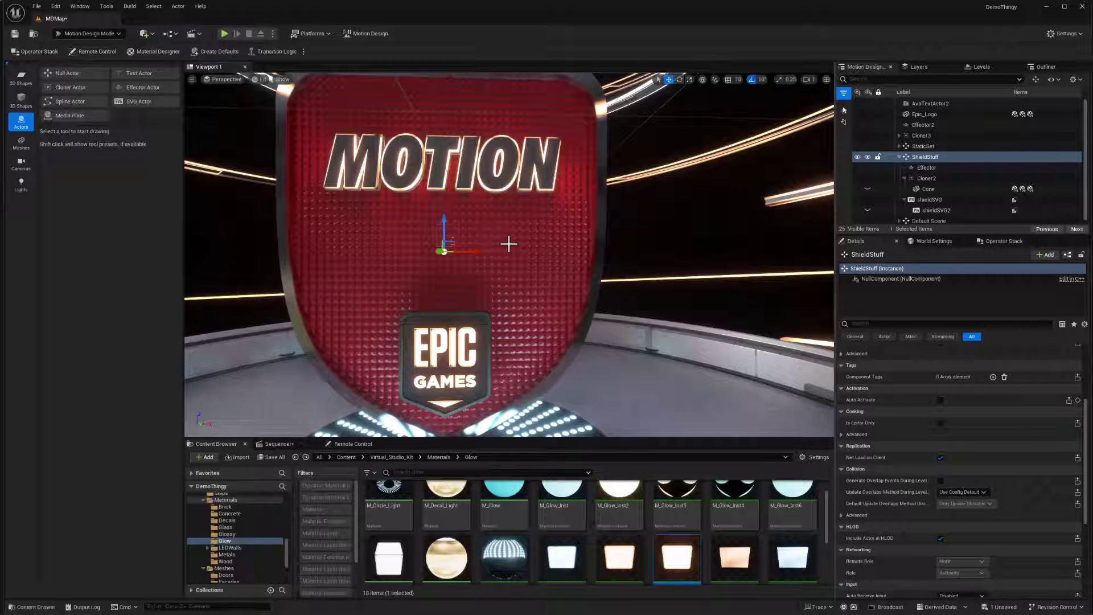
# - Raise the MOTION text slightly, duplicate it directly below the original, and assign MI_Glow_04 as the copy's bevel material
pyautogui.click(469, 178)
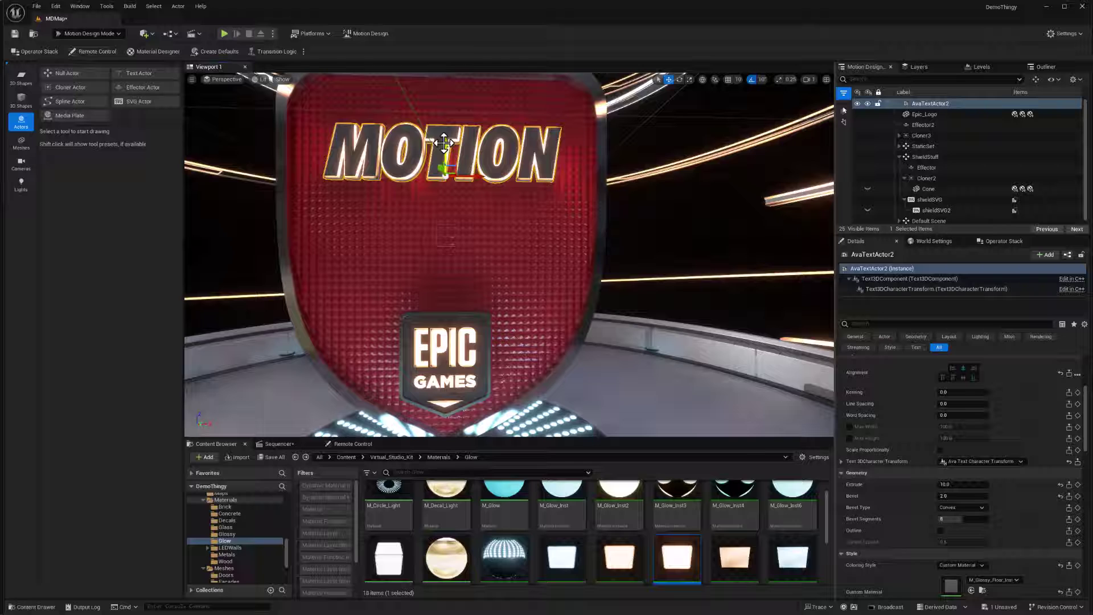
pyautogui.keyDown('alt'); pyautogui.moveTo(444, 143); pyautogui.dragTo(441, 212); pyautogui.keyUp('alt')
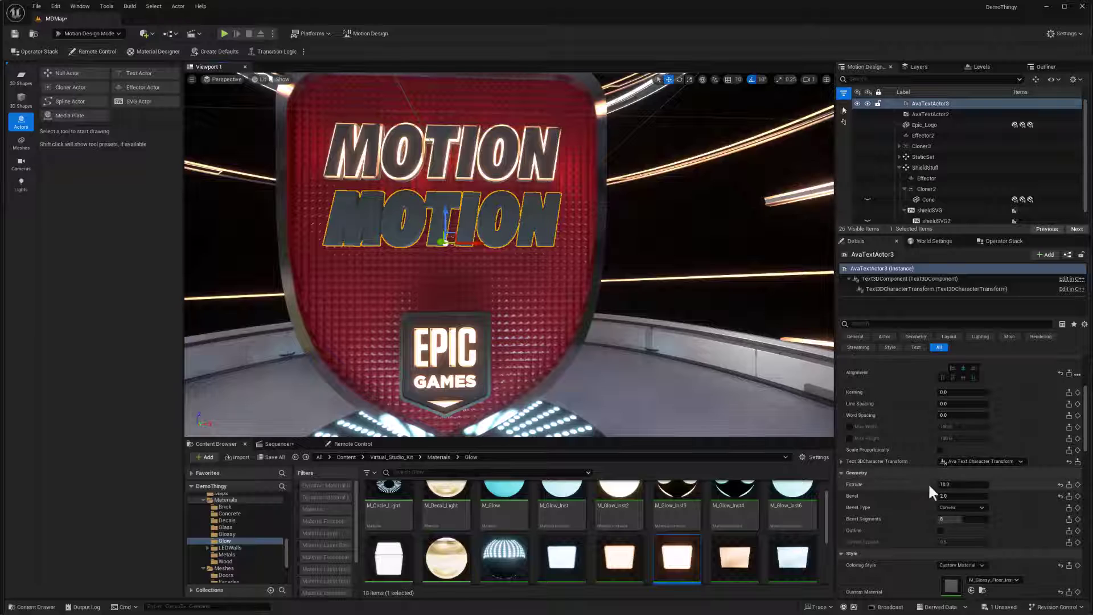
pyautogui.scroll(-5, 931, 499)
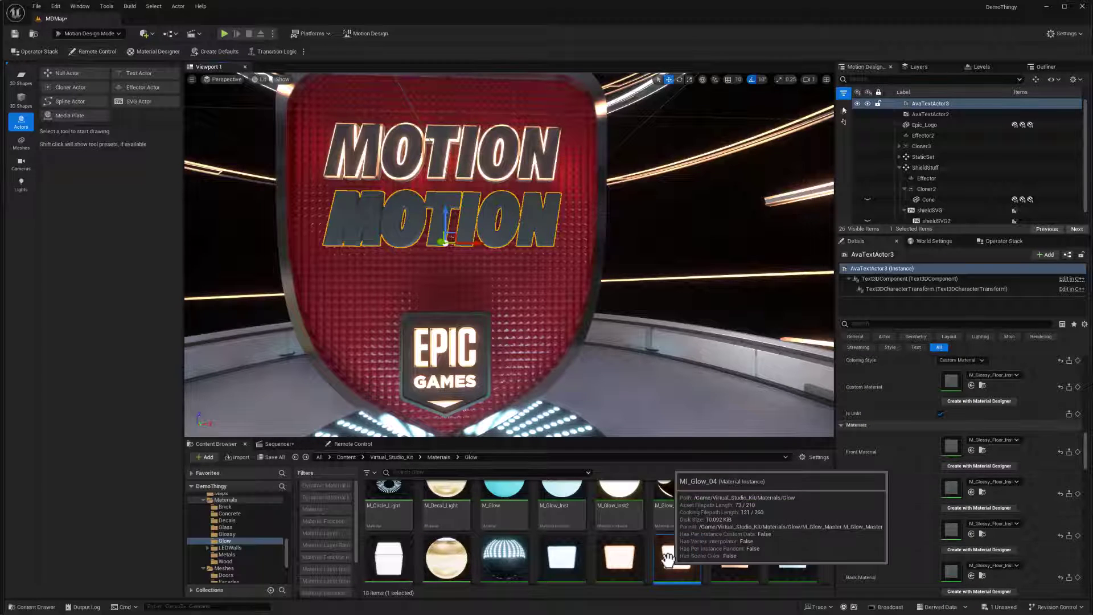
pyautogui.moveTo(734, 564); pyautogui.dragTo(953, 484)
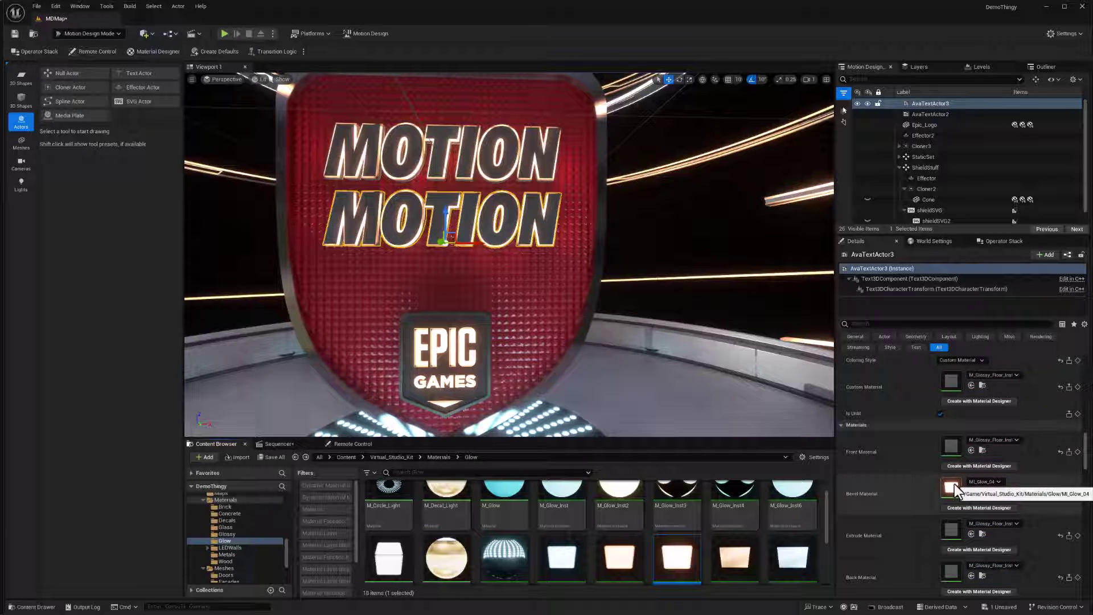
# - Change the wording of the duplicated lower text to "Design"
pyautogui.scroll(2, 968, 482)
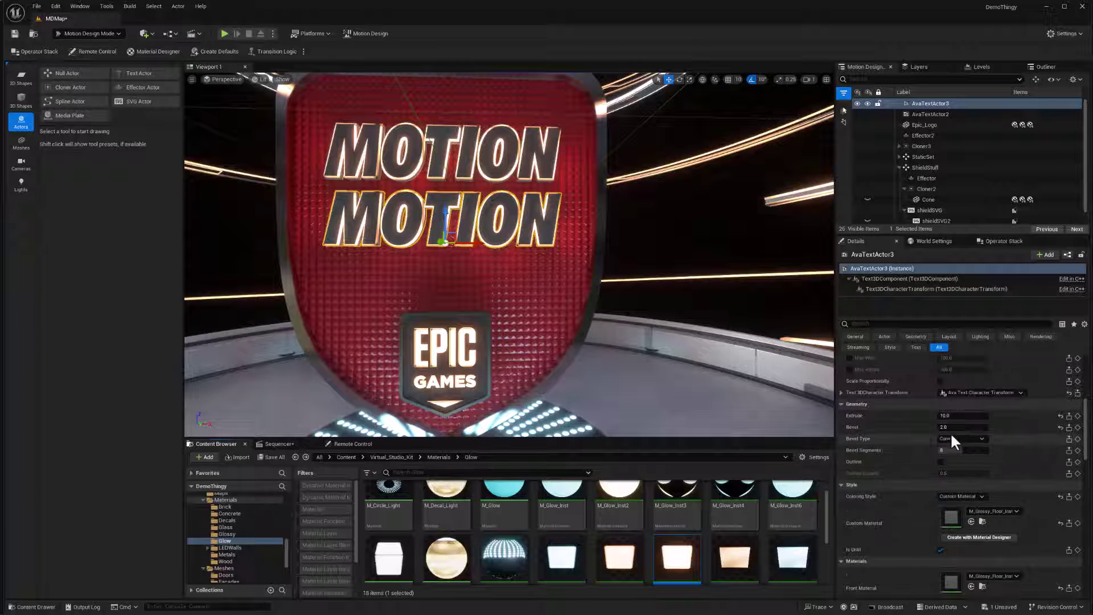
pyautogui.scroll(4, 965, 444)
pyautogui.scroll(2, 963, 442)
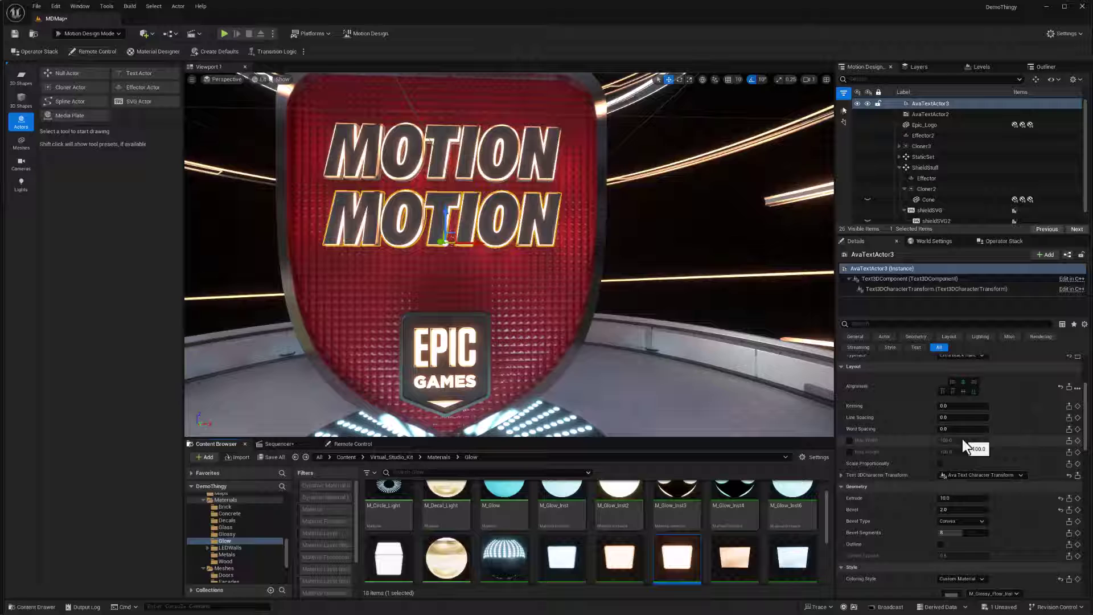
pyautogui.scroll(4, 962, 439)
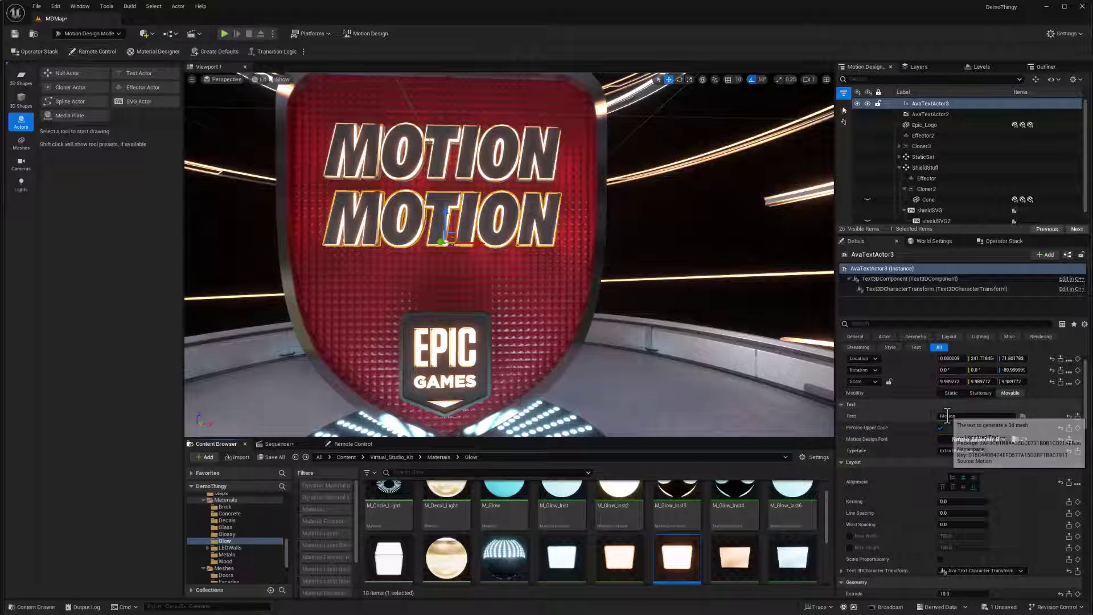
pyautogui.click(946, 416)
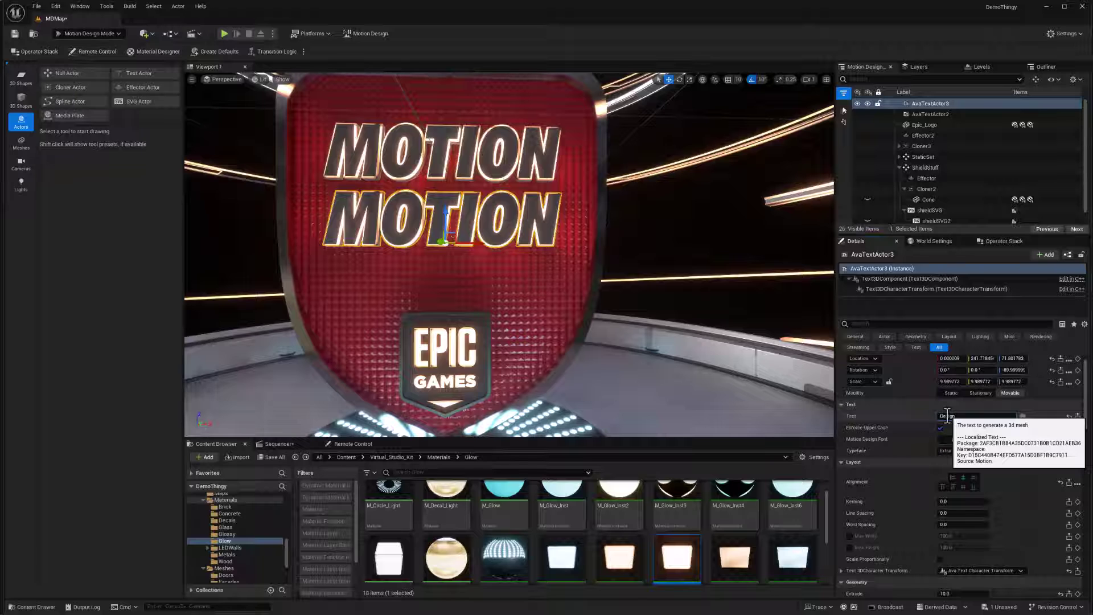
pyautogui.write('Design')
pyautogui.press('Return')
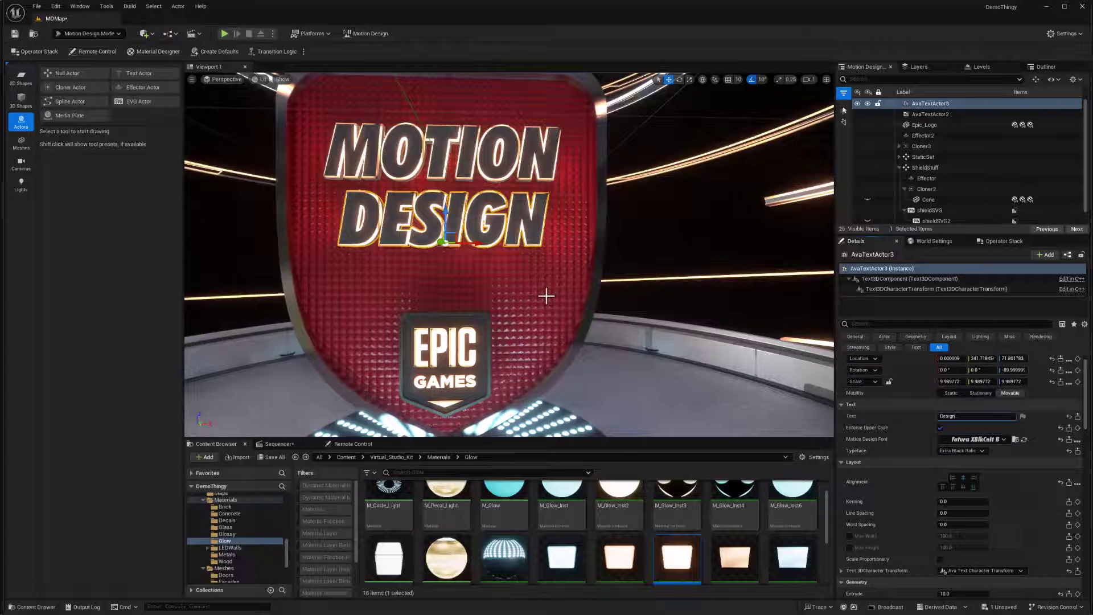
# - Lower the DESIGN text a little to widen the gap below MOTION, and check the lettering from the side
pyautogui.keyDown('alt'); pyautogui.moveTo(548, 292); pyautogui.dragTo(469, 276); pyautogui.keyUp('alt')
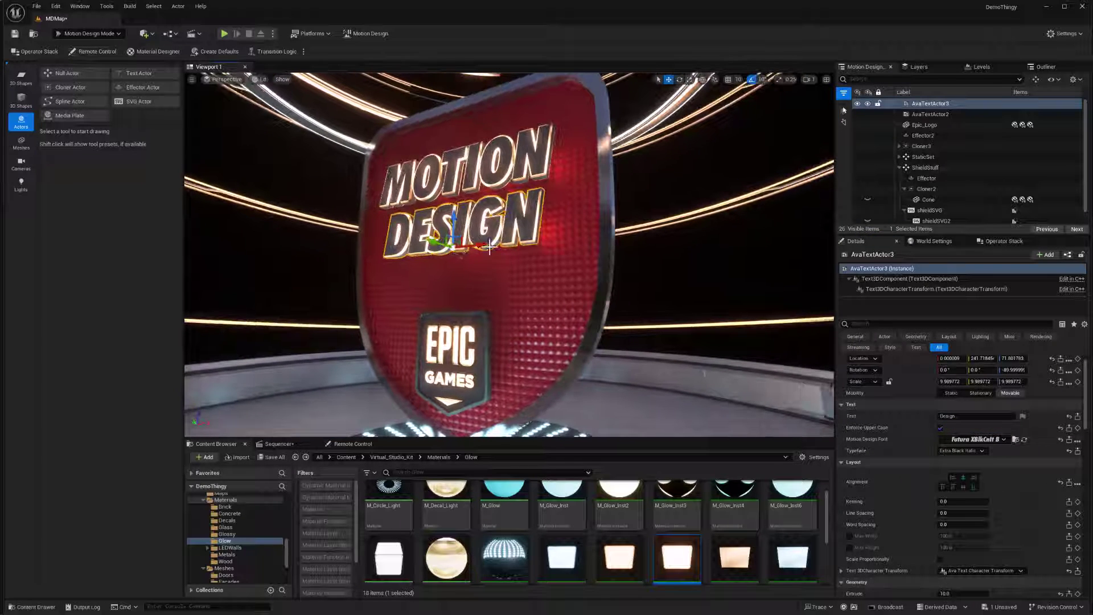
pyautogui.moveTo(452, 219); pyautogui.dragTo(451, 233)
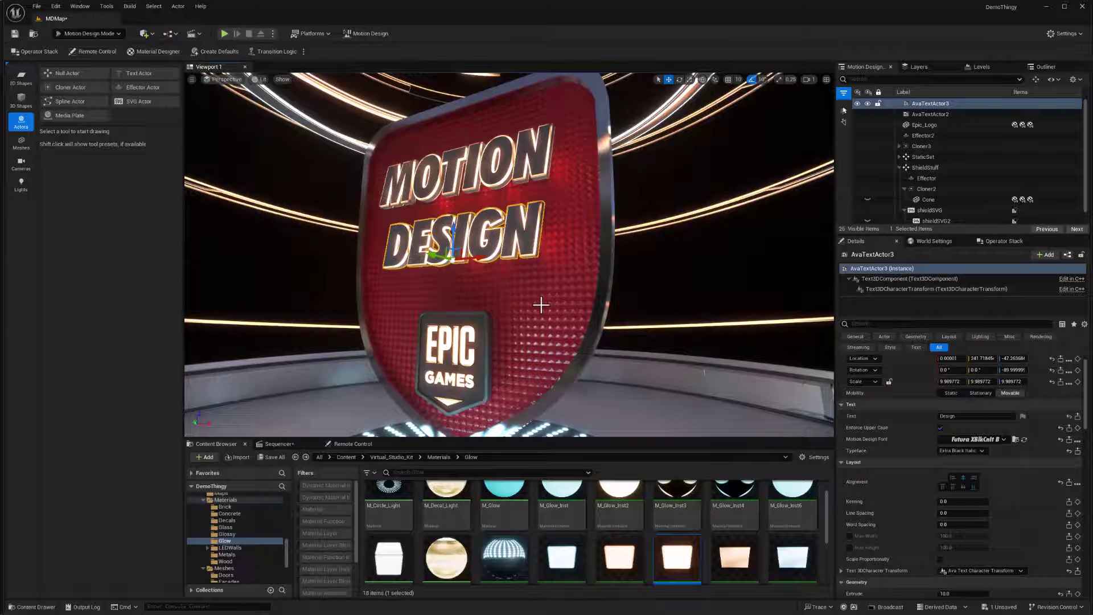
pyautogui.keyDown('alt'); pyautogui.moveTo(540, 304); pyautogui.dragTo(501, 296); pyautogui.keyUp('alt')
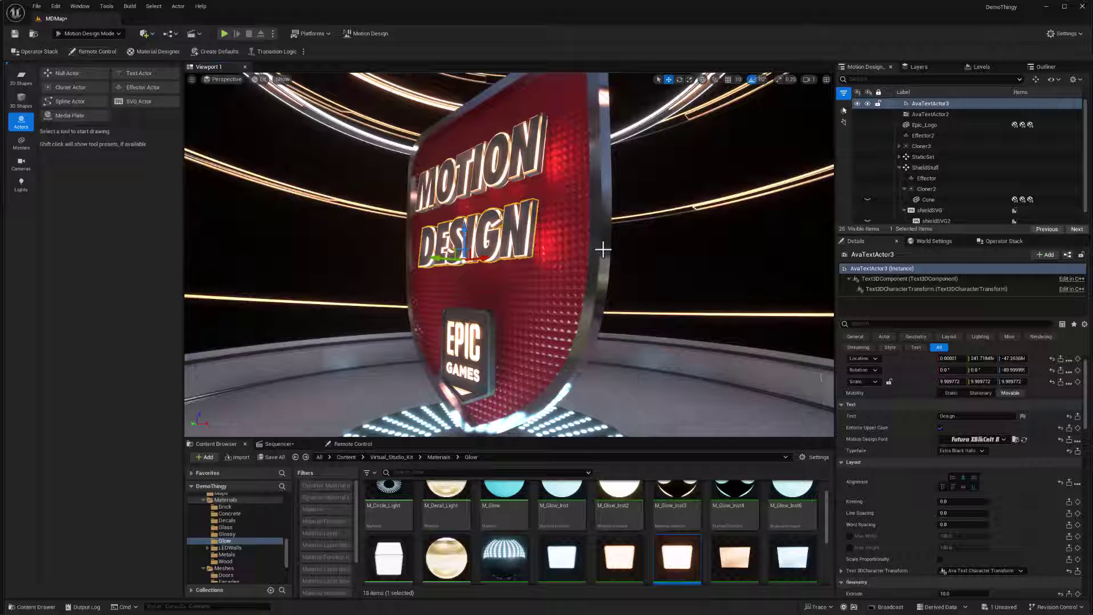
pyautogui.keyDown('alt'); pyautogui.moveTo(600, 257); pyautogui.dragTo(561, 276); pyautogui.keyUp('alt')
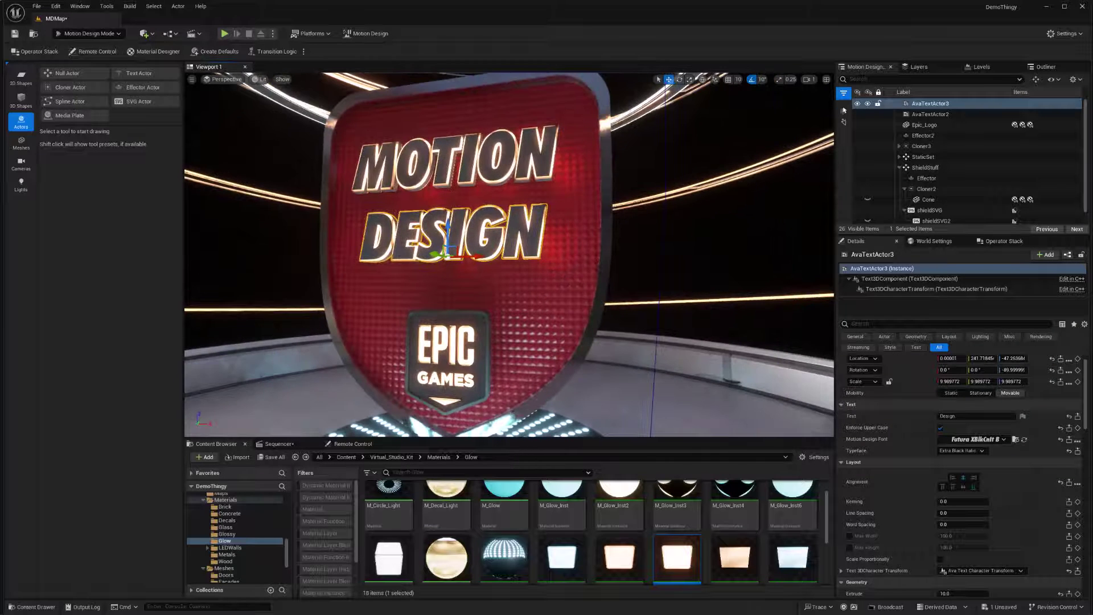
# - Place another shieldSVG asset from the Content/MotionDesign folder into the scene
pyautogui.click(349, 456)
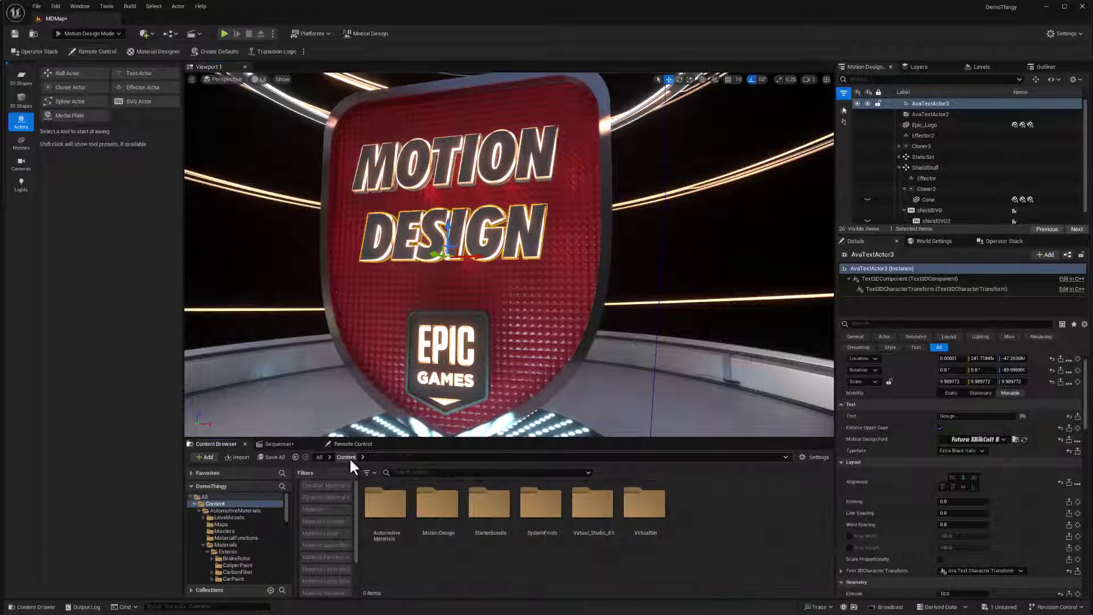
pyautogui.click(442, 503)
pyautogui.doubleClick(442, 504)
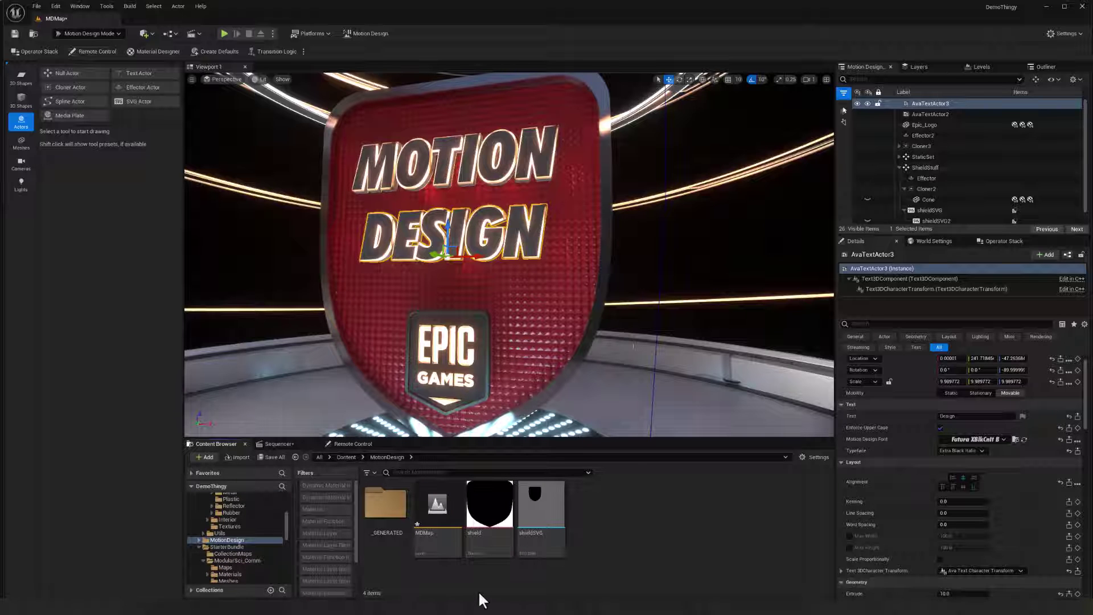
pyautogui.click(538, 506)
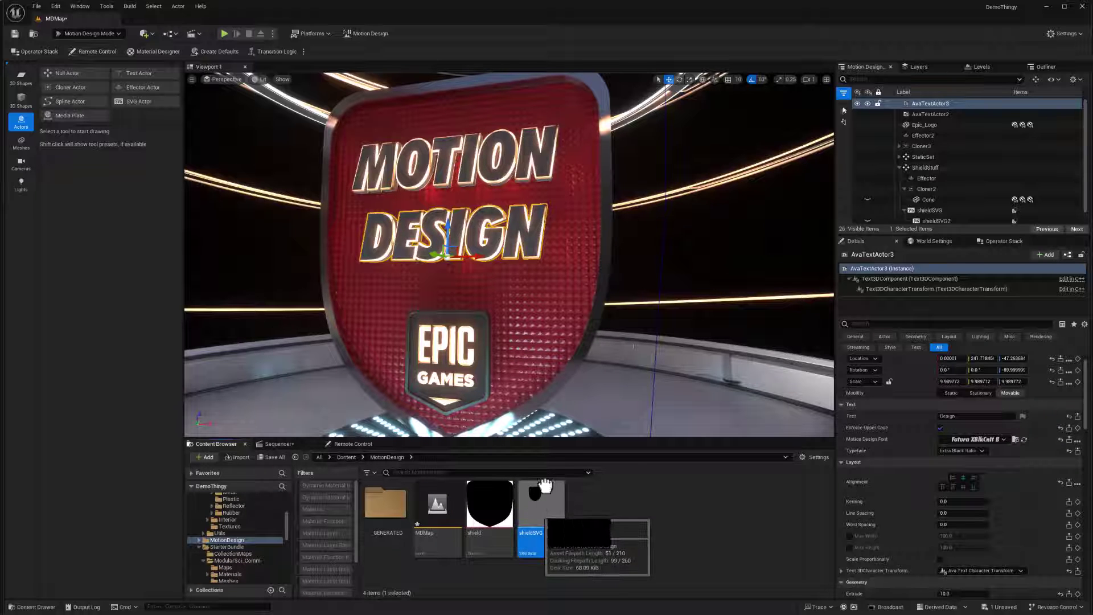
pyautogui.moveTo(533, 314); pyautogui.dragTo(533, 313)
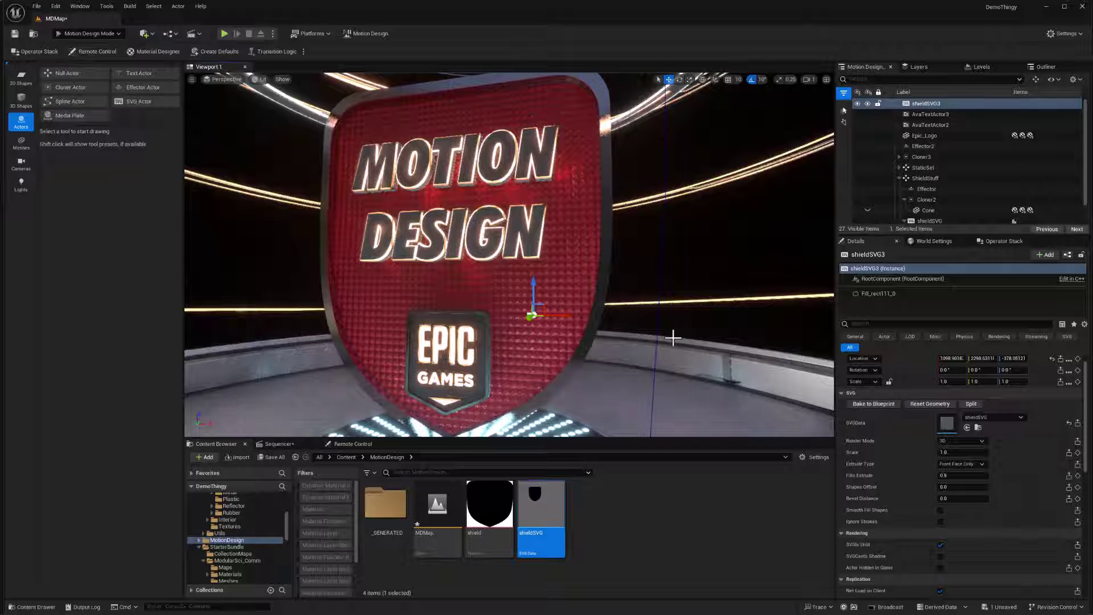
# - Set the newly placed shield SVG's location to 0, 0, 0
pyautogui.click(950, 358)
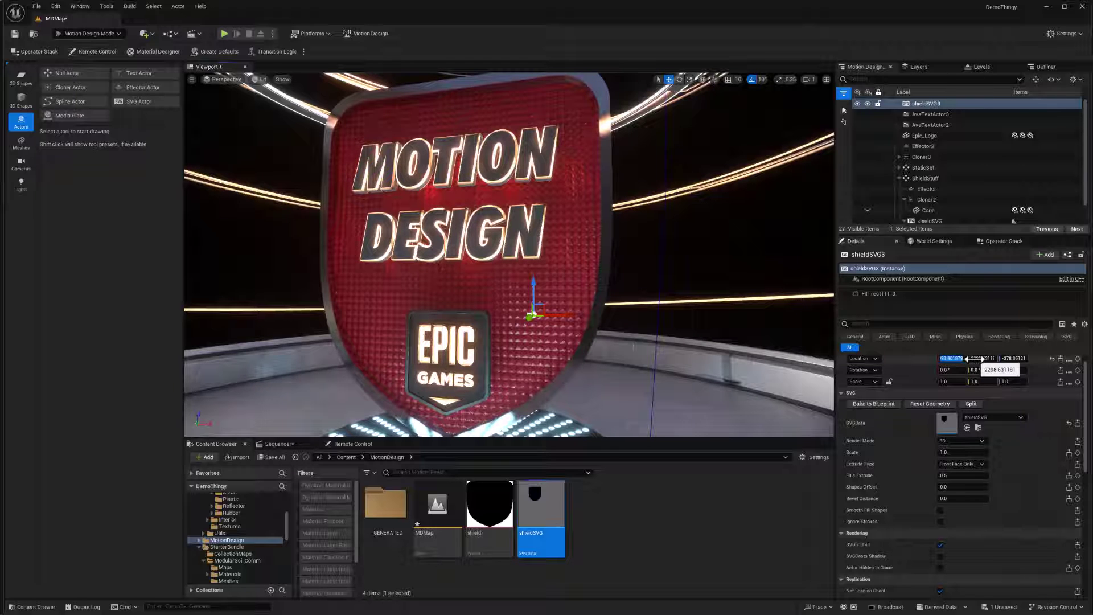
pyautogui.write('0')
pyautogui.press('Tab')
pyautogui.write('0')
pyautogui.press('Tab')
pyautogui.write('0')
pyautogui.press('Tab')
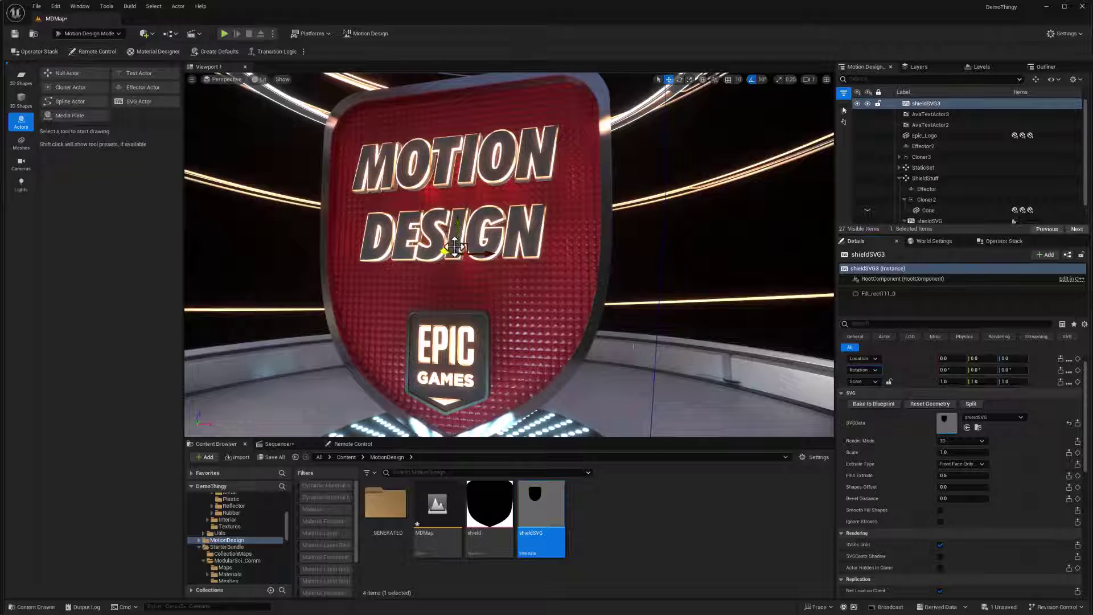
# - Rotate the new shield SVG to about -80° around Z and scale it up uniformly to about 93
pyautogui.press('r')
pyautogui.moveTo(456, 252); pyautogui.dragTo(405, 268)
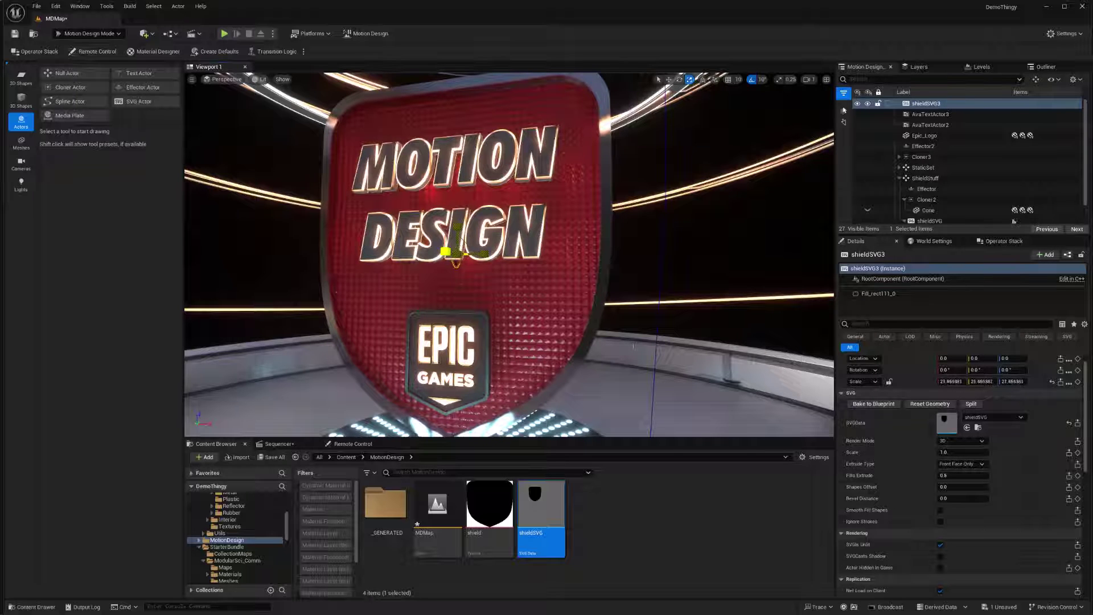
pyautogui.moveTo(457, 252); pyautogui.dragTo(2, 14)
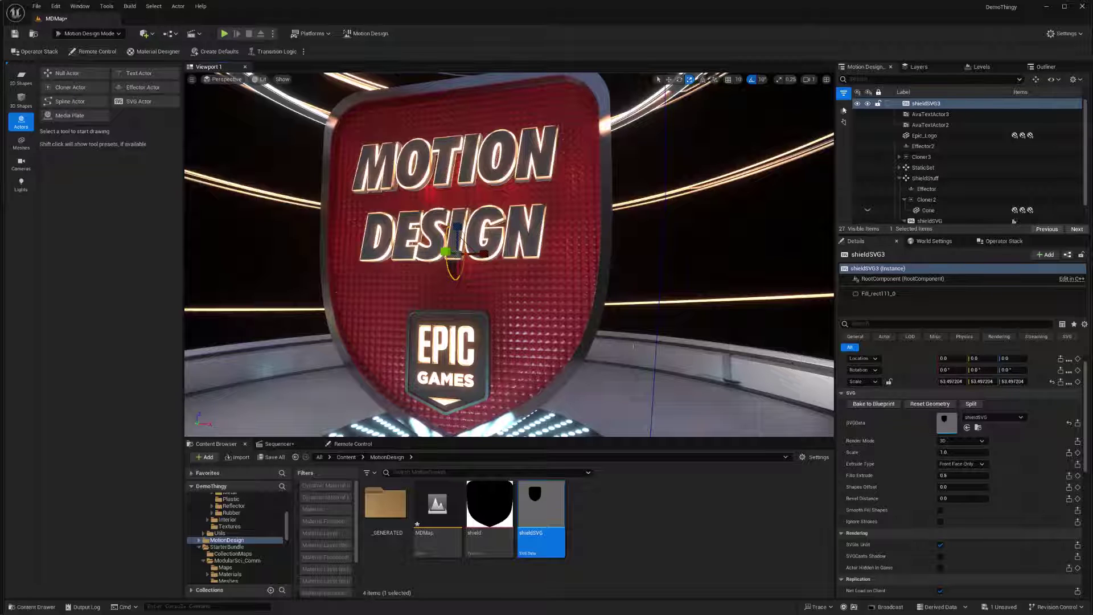
pyautogui.press('e')
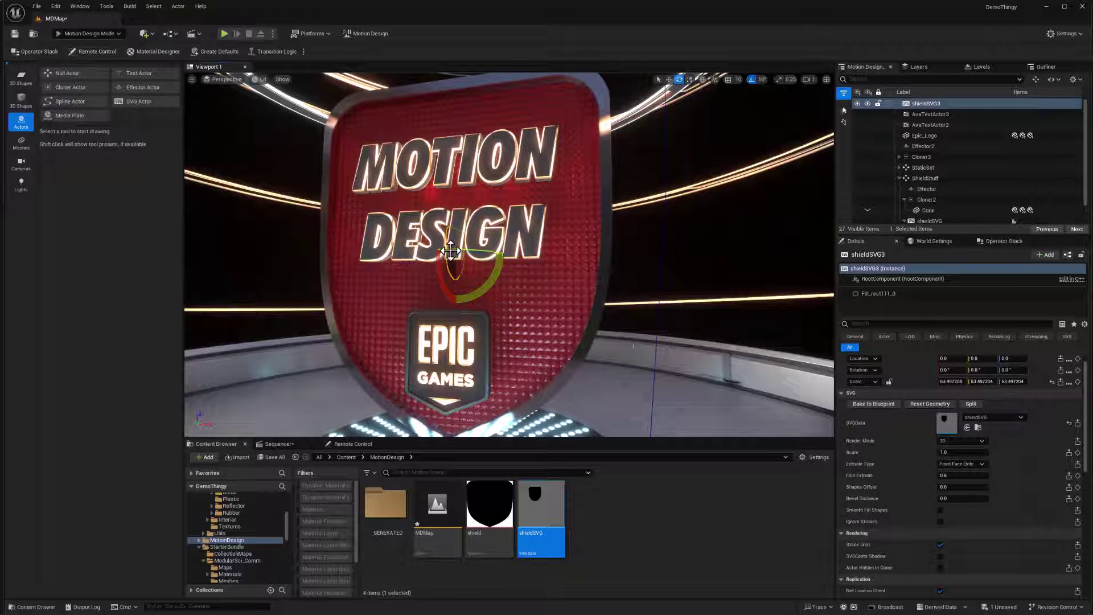
pyautogui.moveTo(451, 251); pyautogui.dragTo(501, 260)
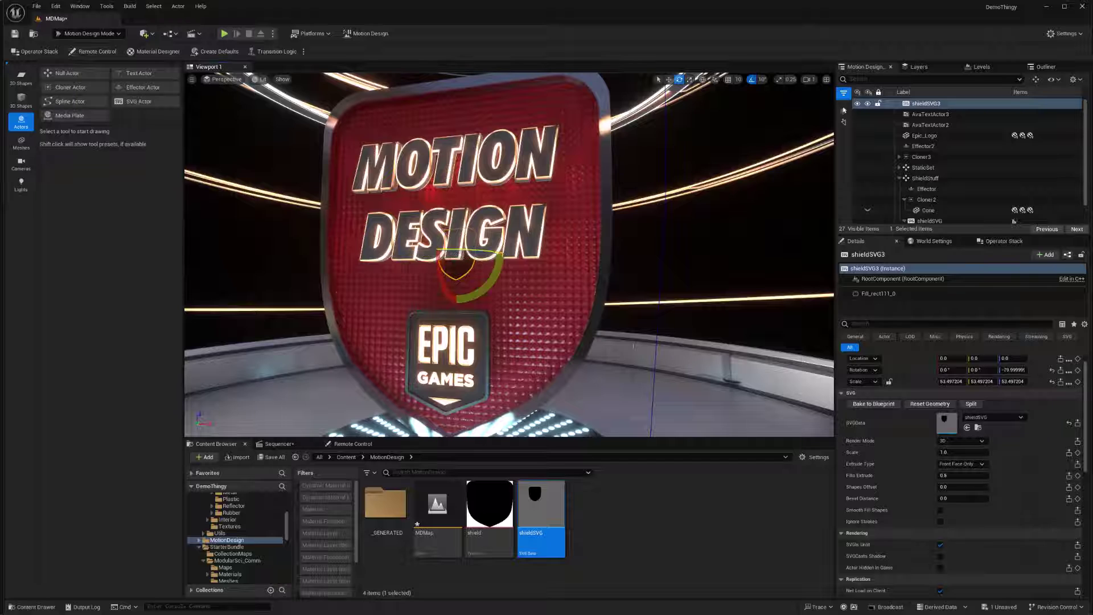
pyautogui.press('r')
pyautogui.moveTo(452, 256); pyautogui.dragTo(475, 256)
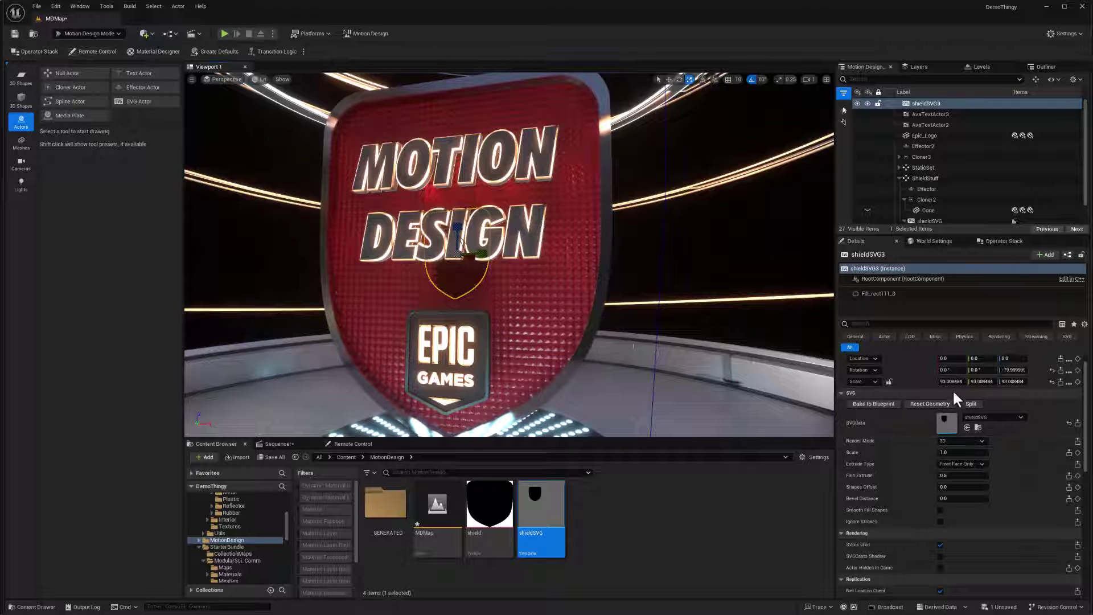
# - Lock the new shield SVG's scale proportions and enlarge it uniformly, trying 200 and settling on 300
pyautogui.click(888, 382)
pyautogui.moveTo(457, 259); pyautogui.dragTo(557, 303)
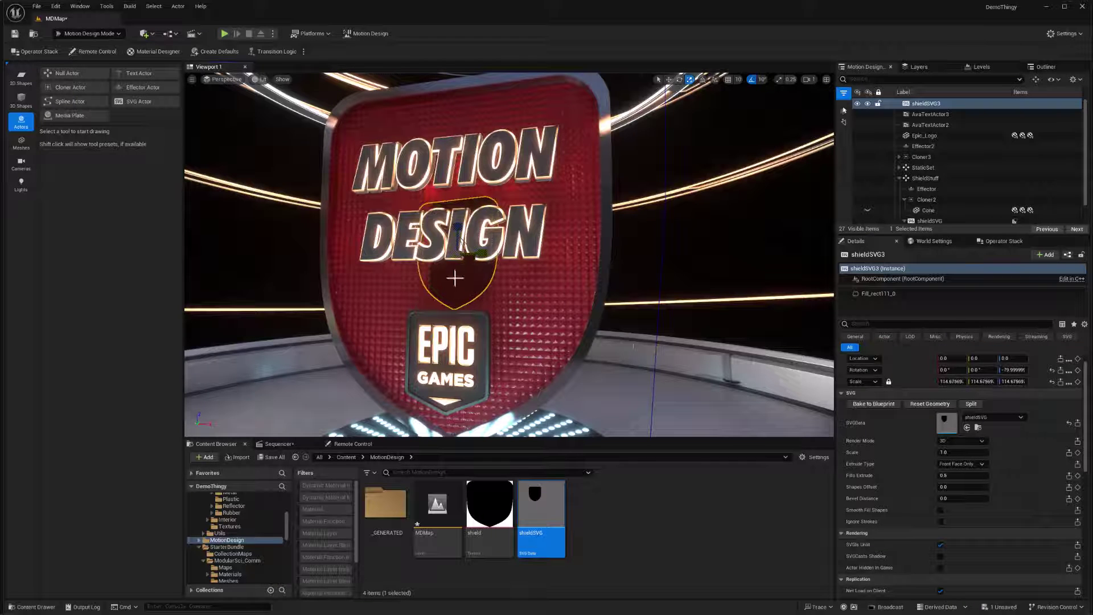
pyautogui.click(951, 381)
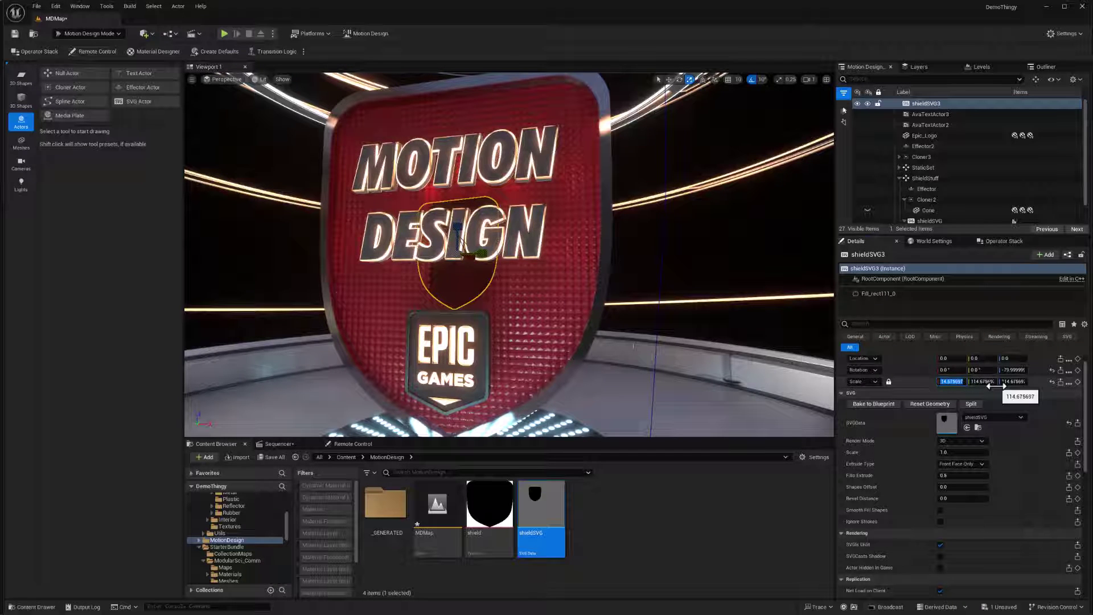
pyautogui.write('200')
pyautogui.press('Return')
pyautogui.write('3')
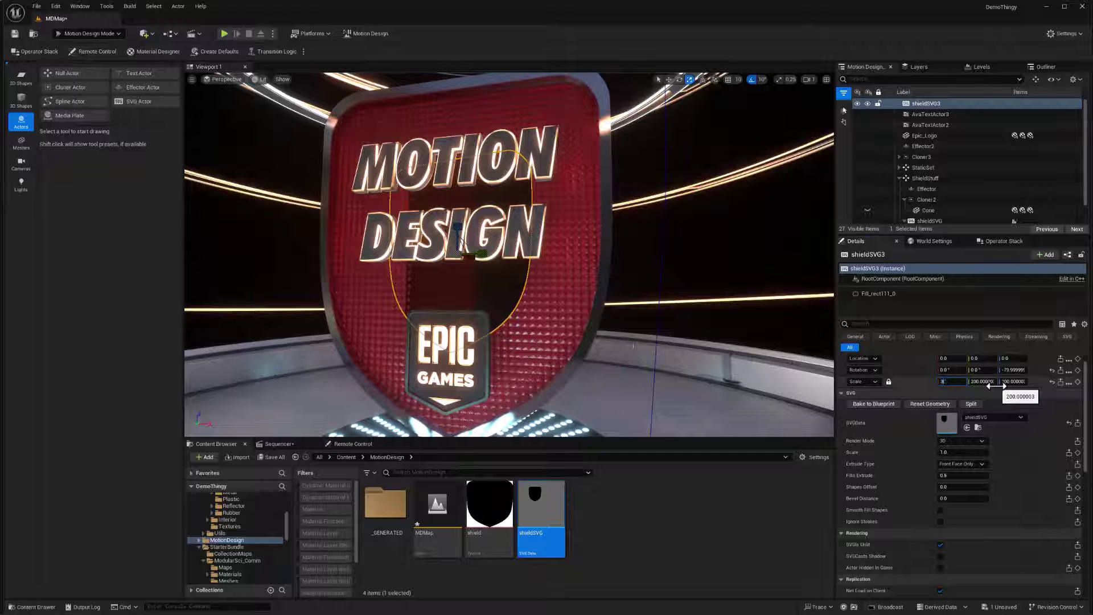
pyautogui.write('00')
pyautogui.press('Return')
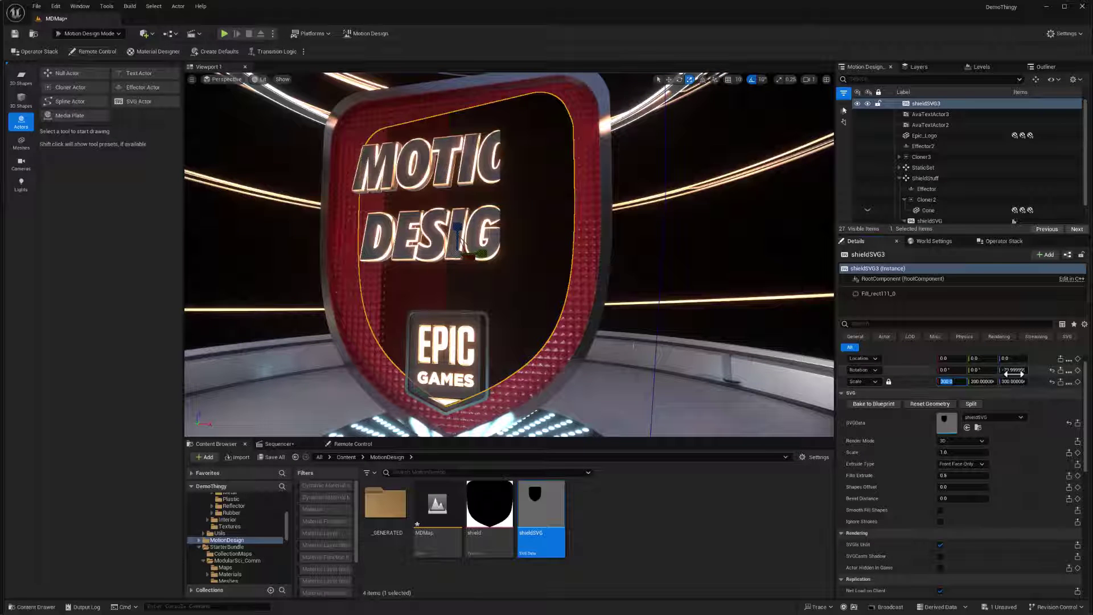
# - Reset the new shield SVG's Z rotation to 0, set it to 90°, and raise its uniform scale to 400
pyautogui.write('0')
pyautogui.press('Return')
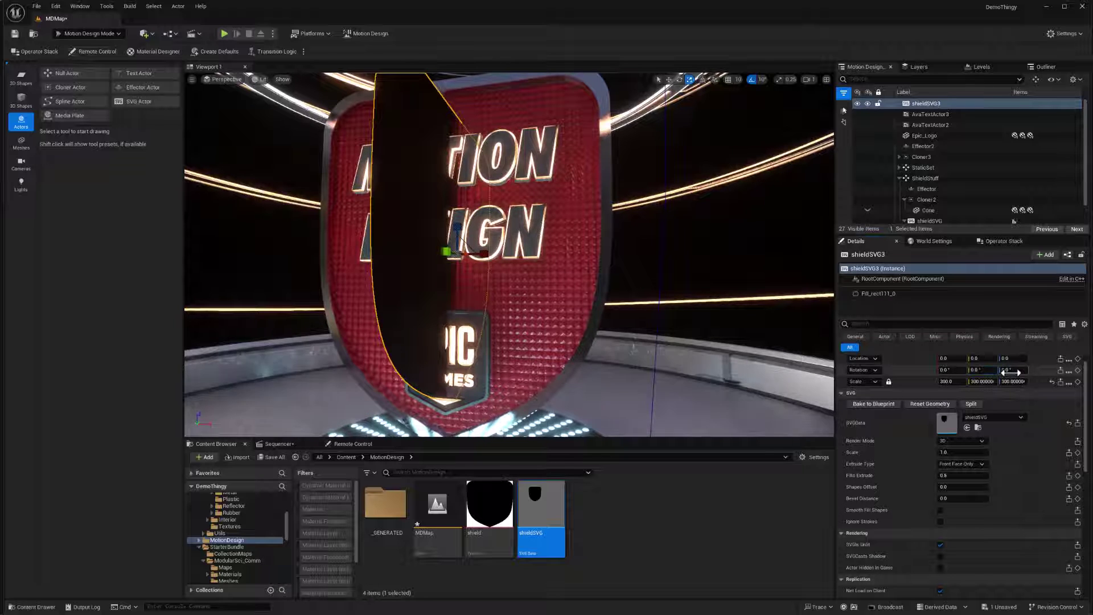
pyautogui.click(1009, 369)
pyautogui.write('90')
pyautogui.press('Return')
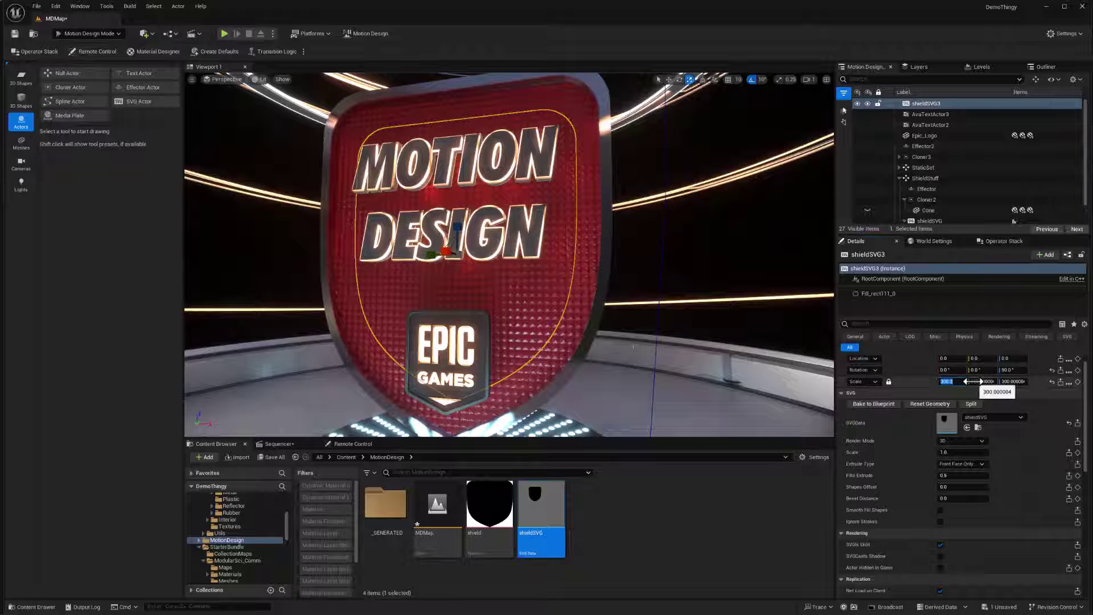
pyautogui.write('400')
pyautogui.press('Return')
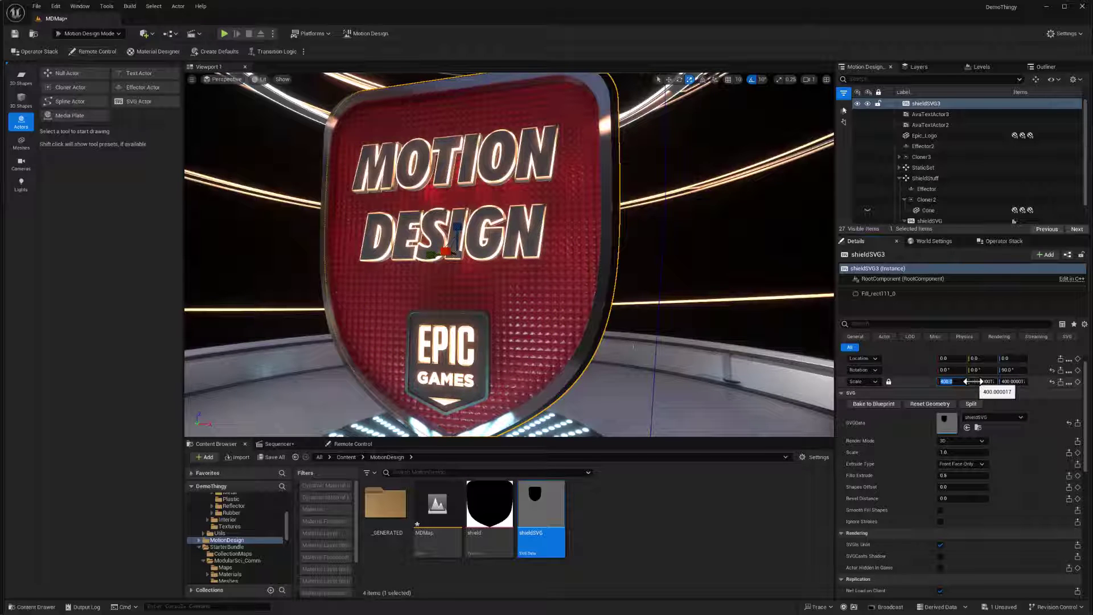
# - Shift the new shield SVG to about -63 in Y and enlarge it uniformly to about 411
pyautogui.keyDown('alt'); pyautogui.moveTo(645, 293); pyautogui.dragTo(611, 292); pyautogui.keyUp('alt')
pyautogui.press('w')
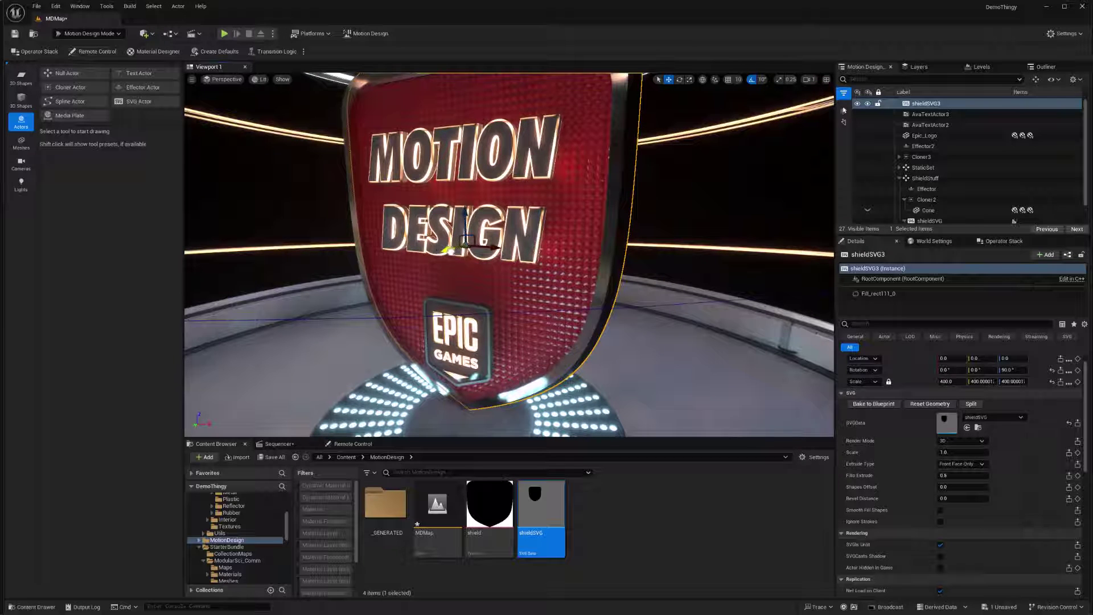
pyautogui.moveTo(448, 249)
pyautogui.mouseDown()
pyautogui.moveTo(439, 250)
pyautogui.moveTo(452, 249)
pyautogui.mouseUp()
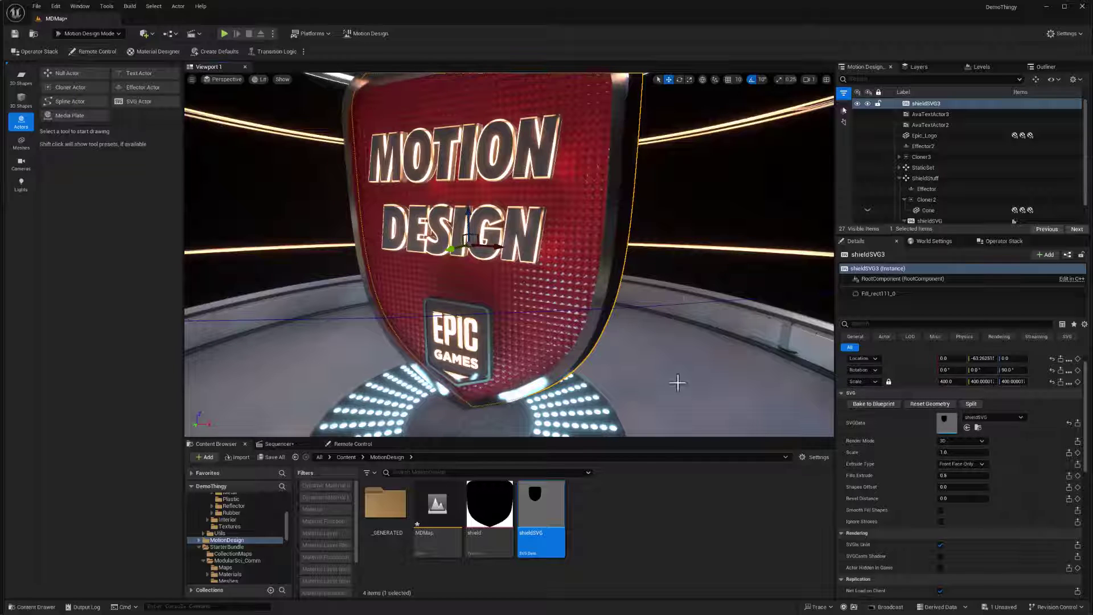
pyautogui.press('r')
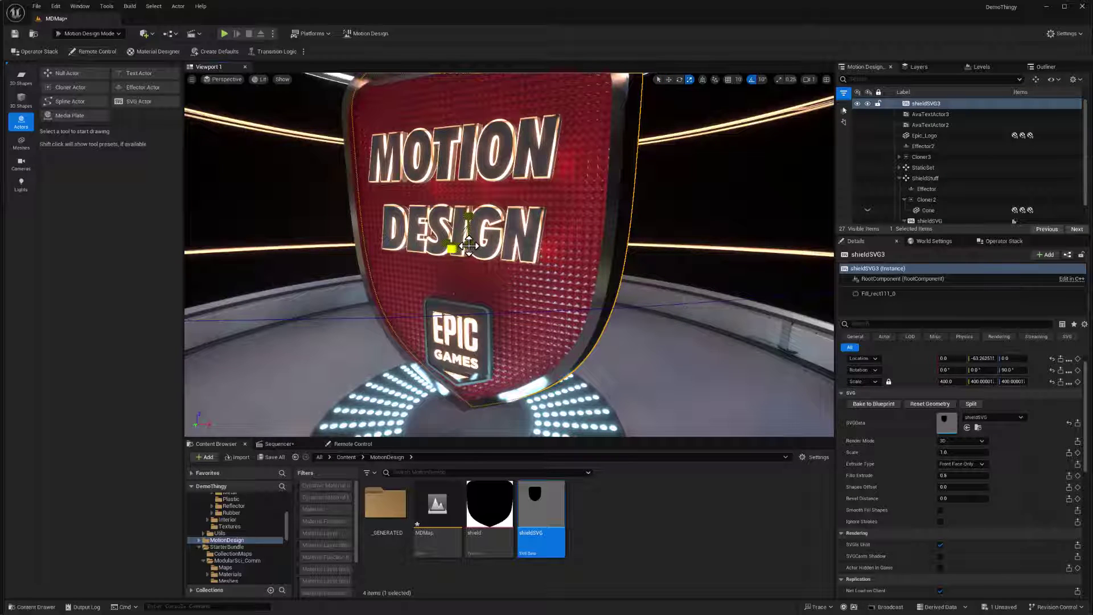
pyautogui.moveTo(454, 248); pyautogui.dragTo(457, 246)
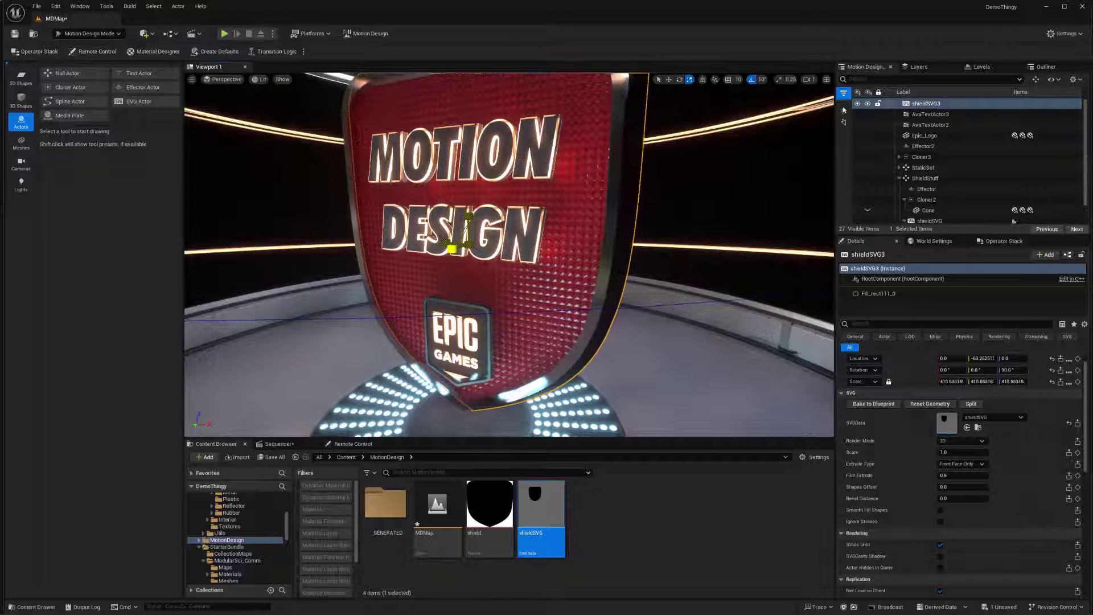
pyautogui.keyDown('alt'); pyautogui.moveTo(736, 332); pyautogui.dragTo(679, 373); pyautogui.keyUp('alt')
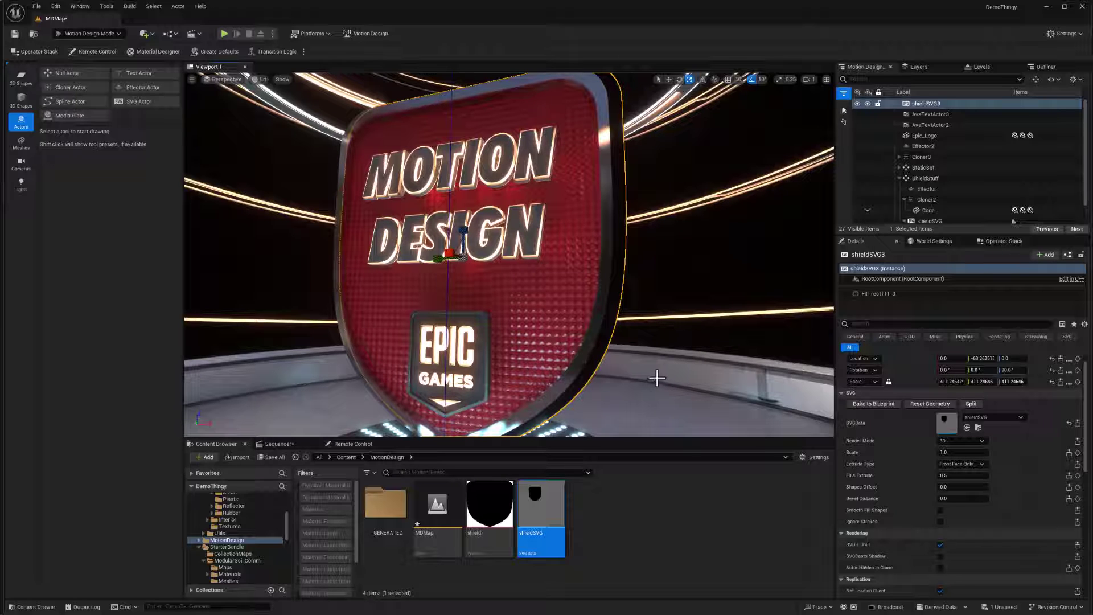
# - Assign the MI_Glow_02 material from Virtual_Studio_Kit/Materials/Glow to the new shield's Fill_rect111_0 component
pyautogui.click(294, 457)
pyautogui.click(295, 456)
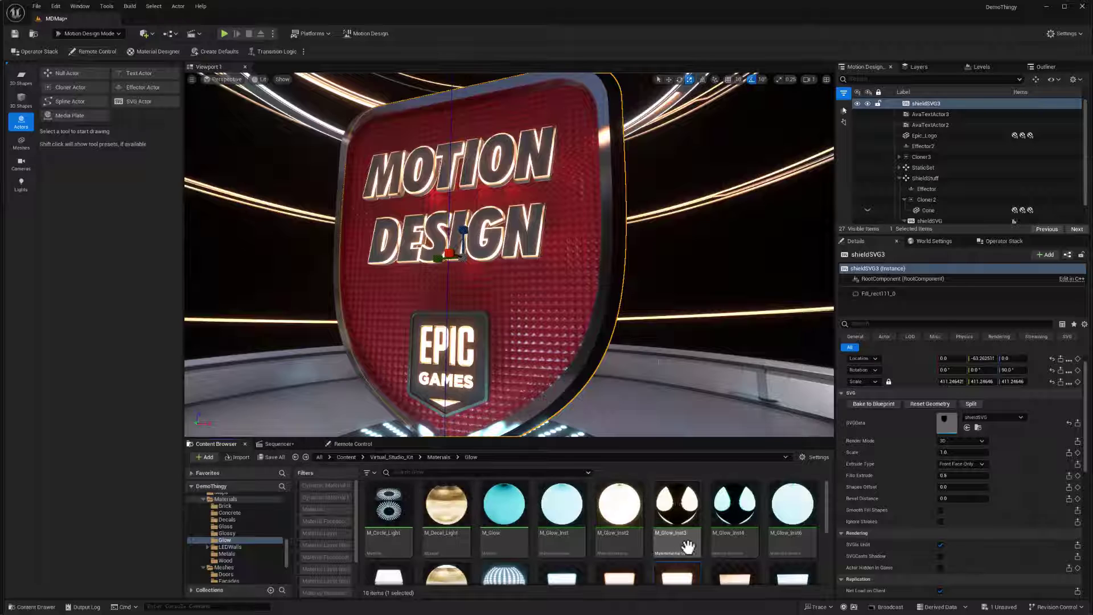
pyautogui.scroll(-2, 688, 546)
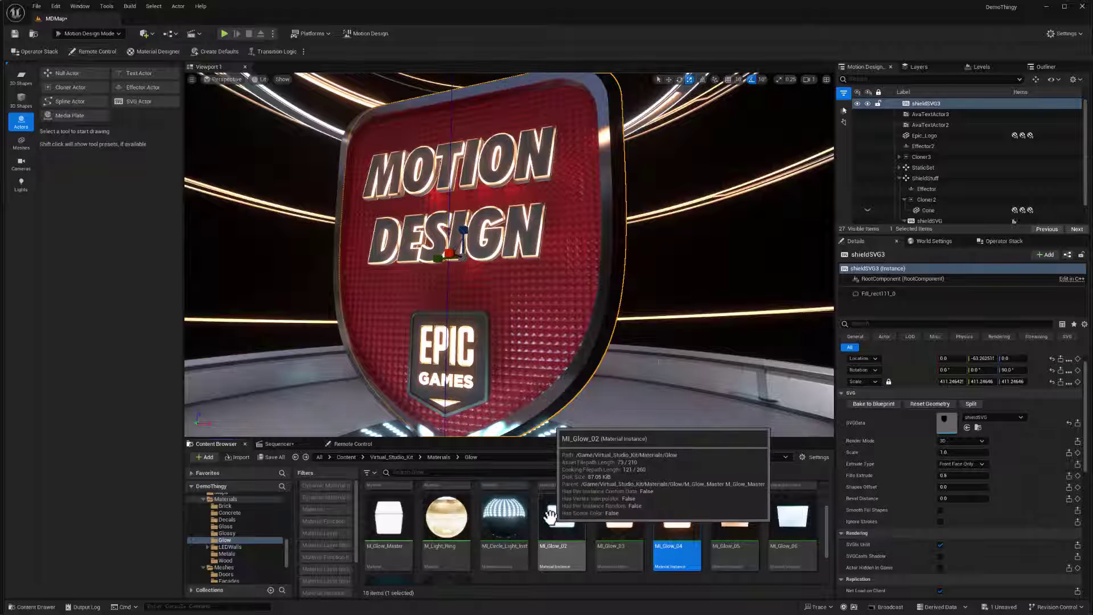
pyautogui.click(874, 295)
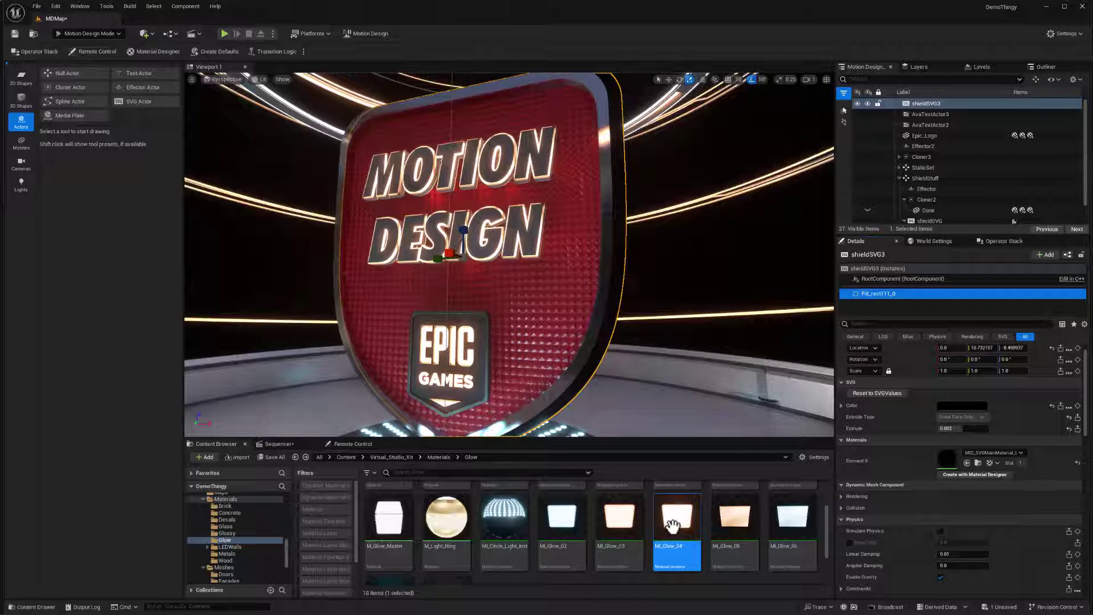
pyautogui.click(562, 515)
pyautogui.moveTo(562, 515); pyautogui.dragTo(947, 460)
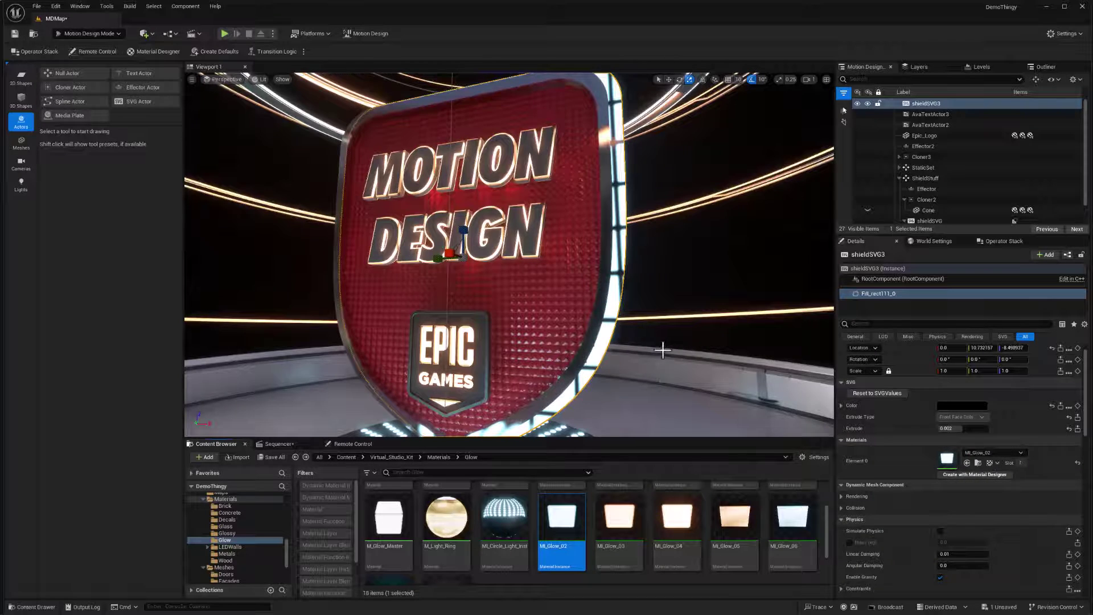
# - Scale the glowing Fill_rect111_0 component down uniformly to about 0.95
pyautogui.moveTo(662, 350)
pyautogui.keyDown('alt'); pyautogui.mouseDown()
pyautogui.moveTo(791, 349)
pyautogui.moveTo(666, 354)
pyautogui.mouseUp(); pyautogui.keyUp('alt')
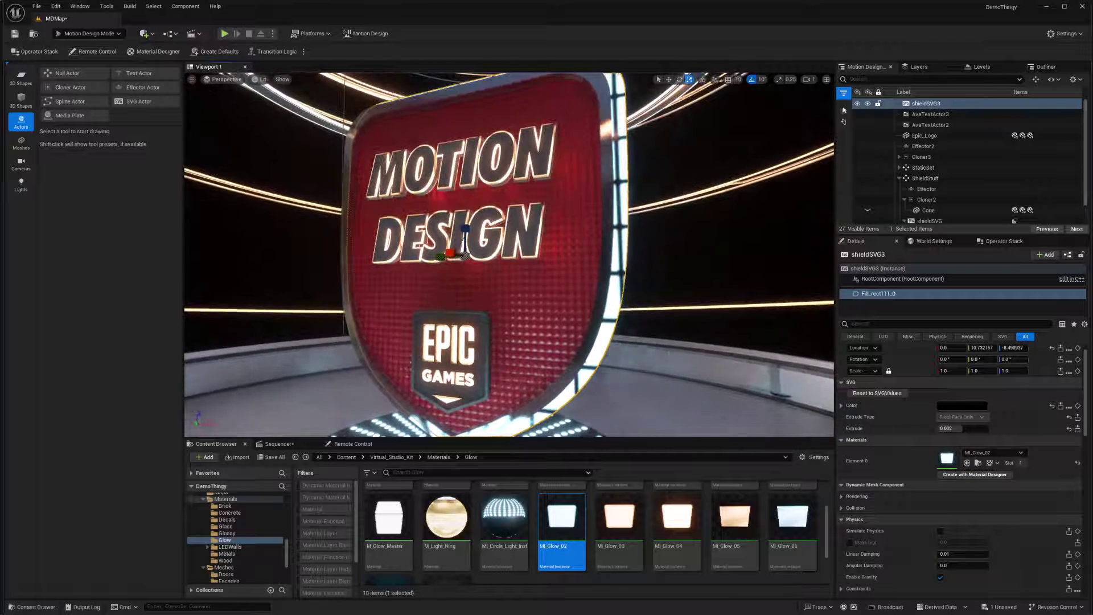
pyautogui.press('r')
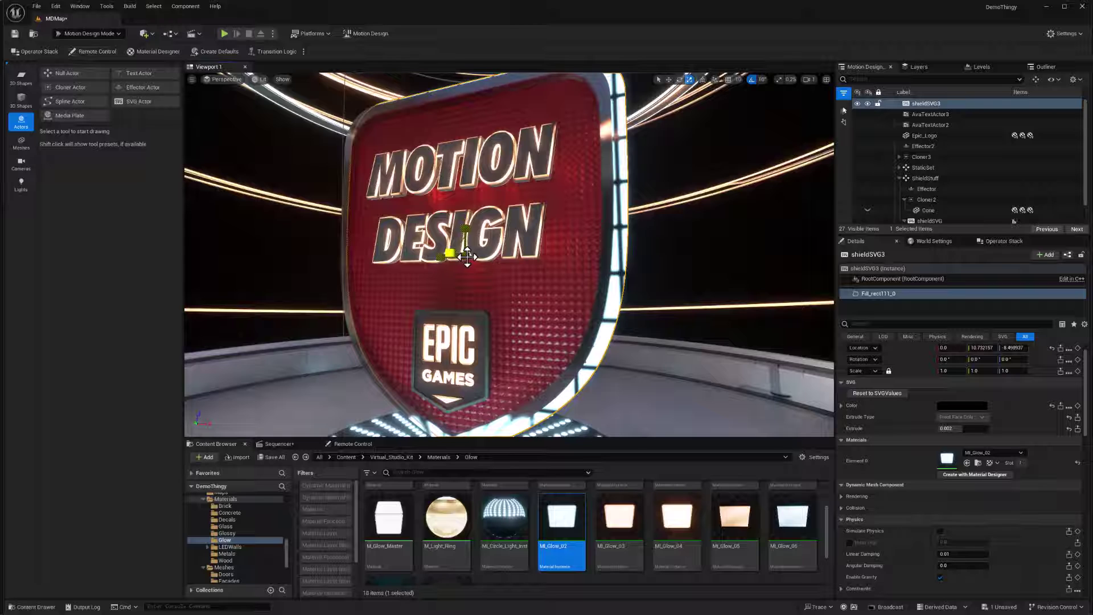
pyautogui.moveTo(467, 256); pyautogui.dragTo(458, 259)
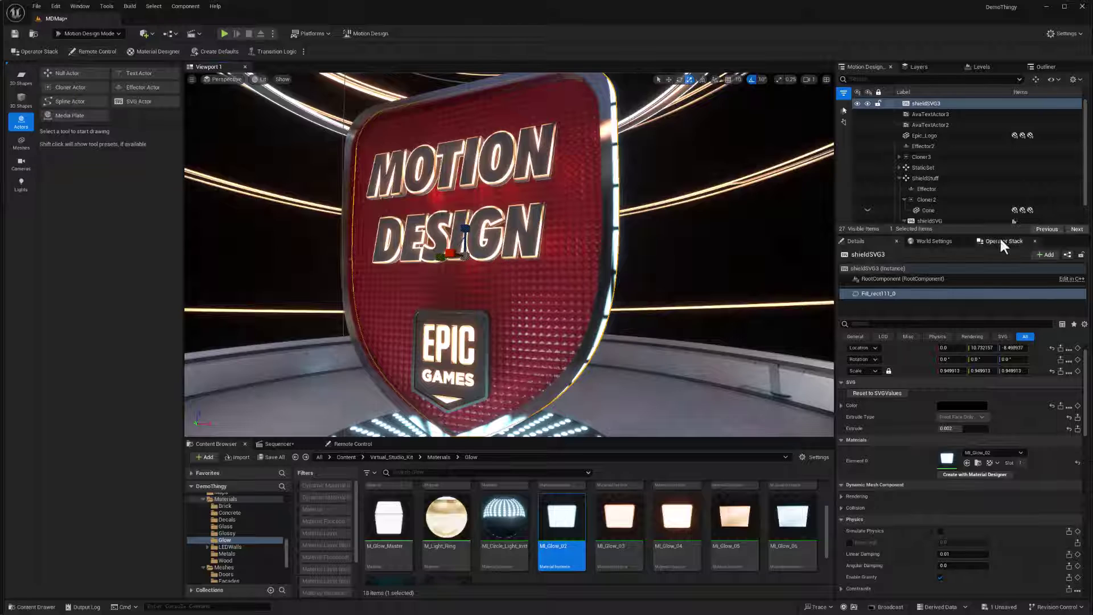
# - Hide Cloner2 in the ShieldStuff group, shift the glowing fill to about 0.13 in X, and show Cloner2 again
pyautogui.click(899, 178)
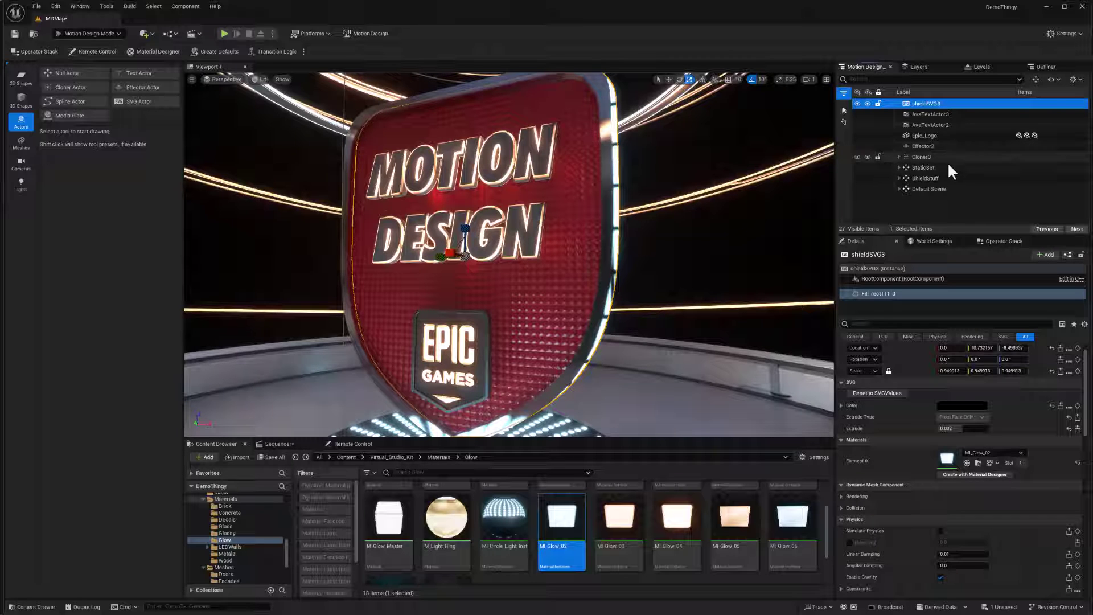
pyautogui.click(898, 178)
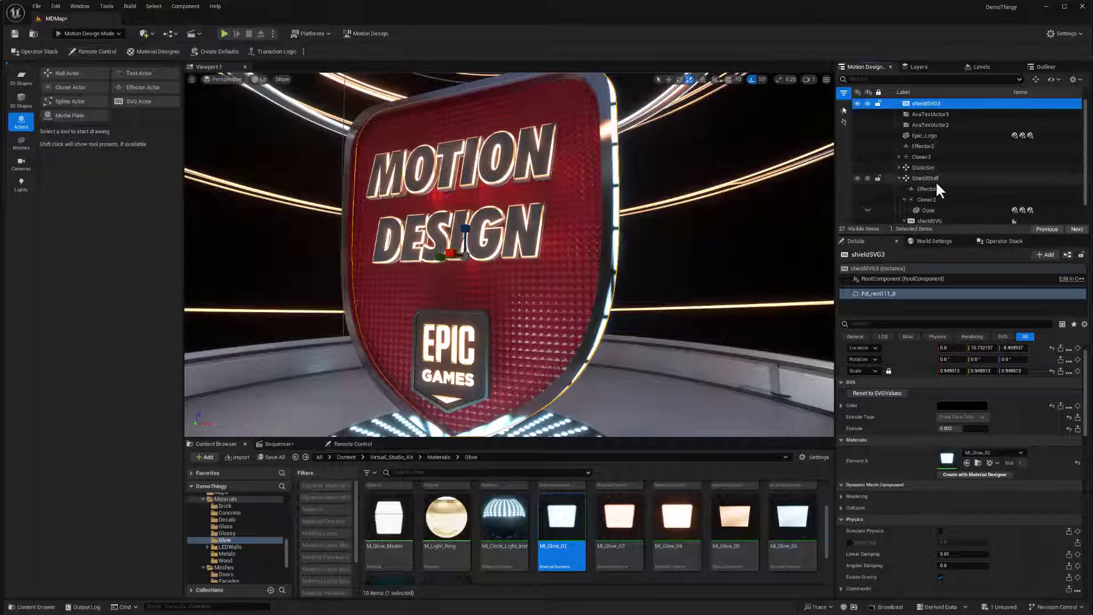
pyautogui.scroll(-1, 928, 180)
pyautogui.click(858, 185)
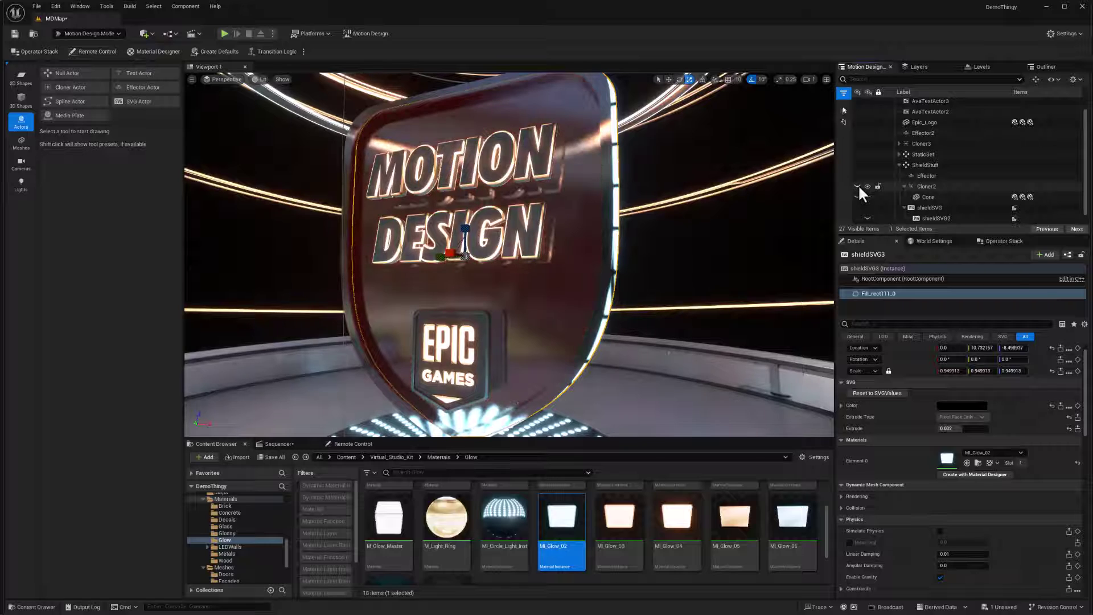
pyautogui.press('w')
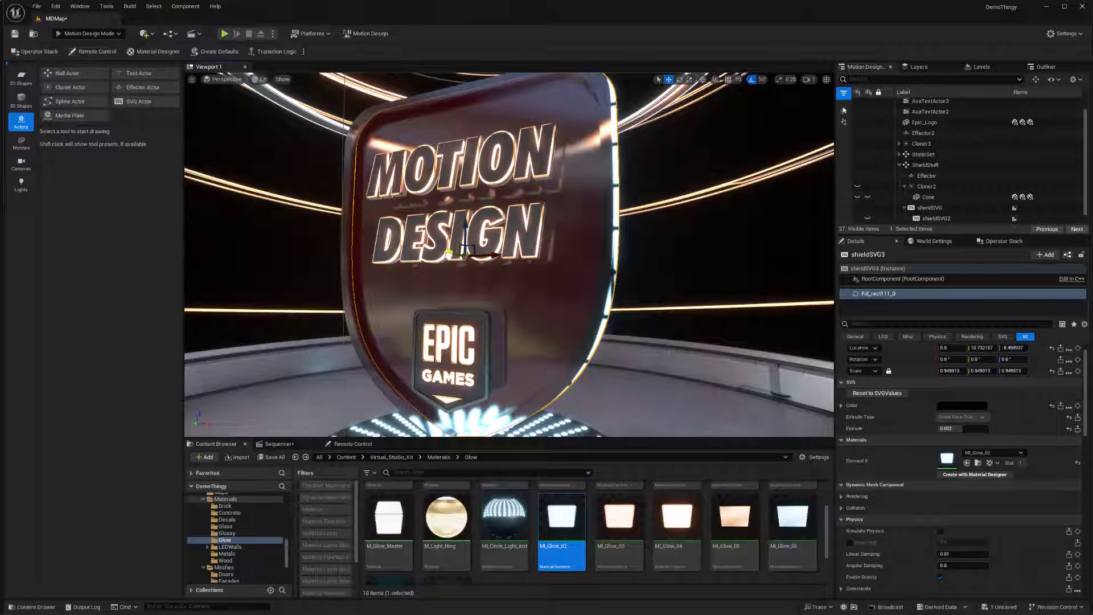
pyautogui.moveTo(451, 254); pyautogui.dragTo(444, 252)
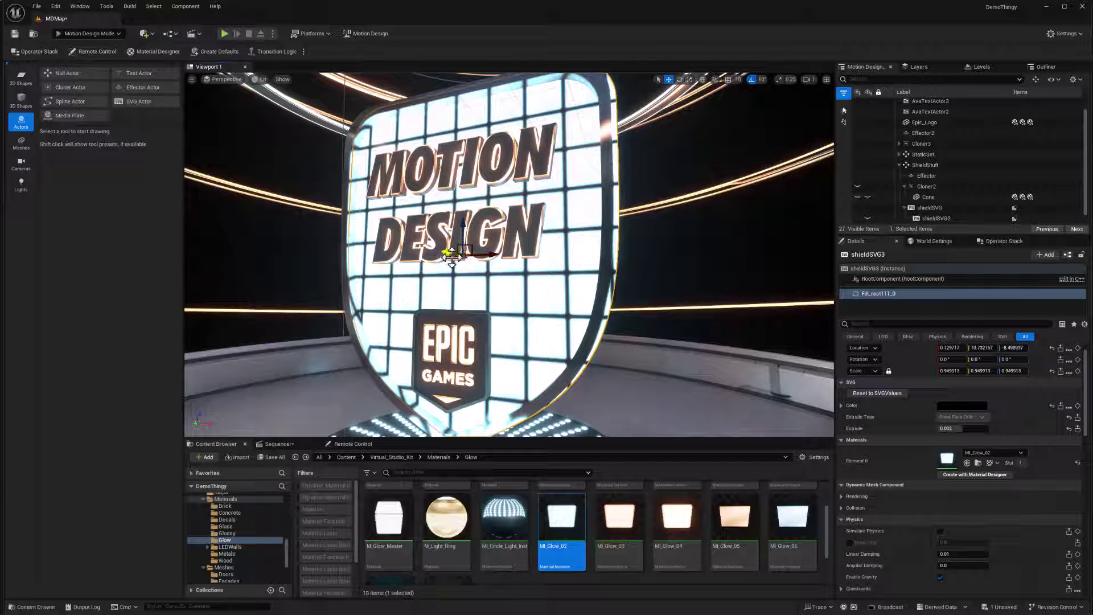
pyautogui.click(856, 187)
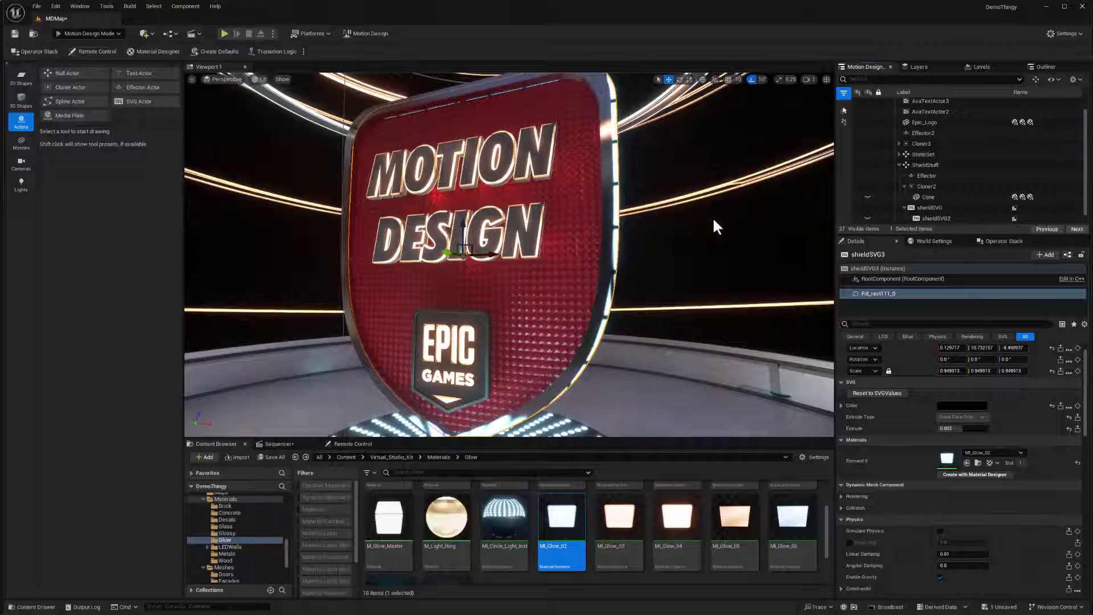
# - Nudge the Cloner2 cone grid slightly upward on the shield
pyautogui.click(929, 187)
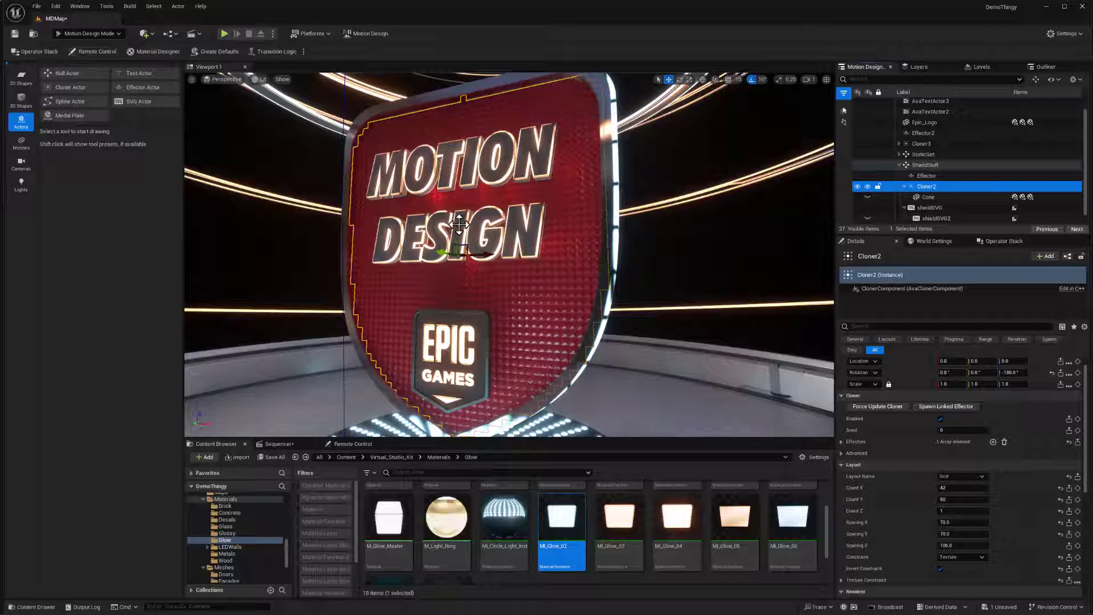
pyautogui.moveTo(459, 223); pyautogui.dragTo(458, 219)
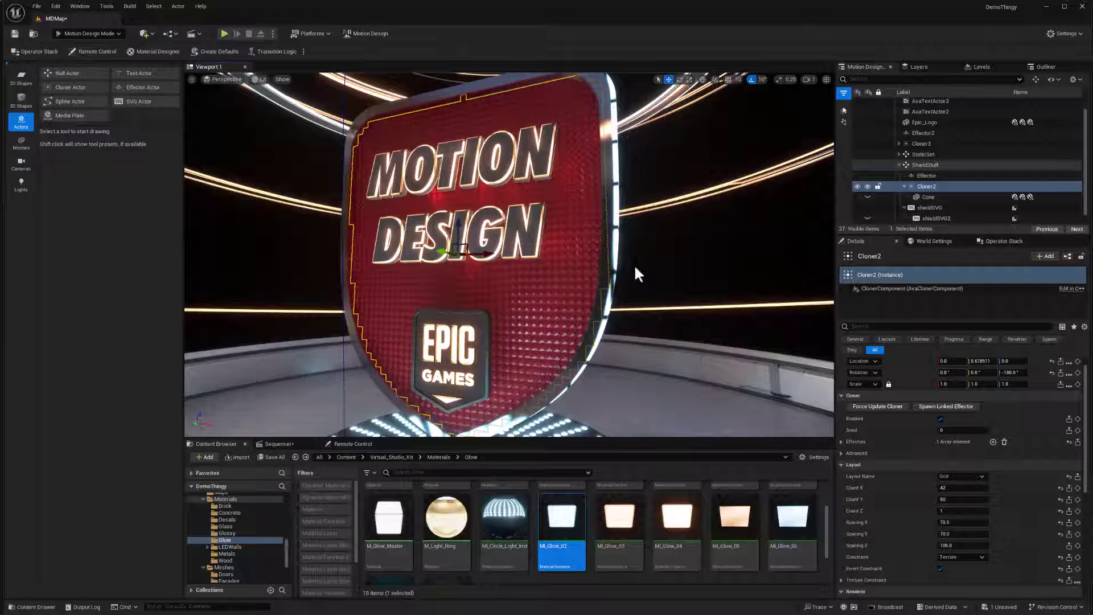
# - Move the ShieldStuff group's Effector up to the shield to test the cone flip, and pull it back away from the shield
pyautogui.click(958, 146)
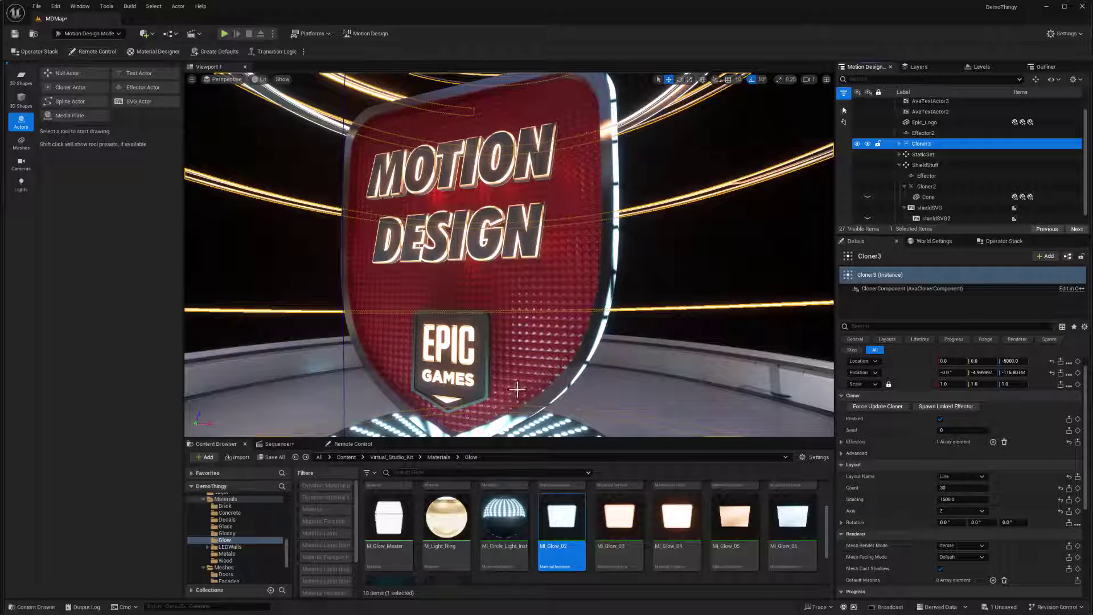
pyautogui.press('s')
pyautogui.moveTo(666, 365); pyautogui.dragTo(700, 373, button='right')
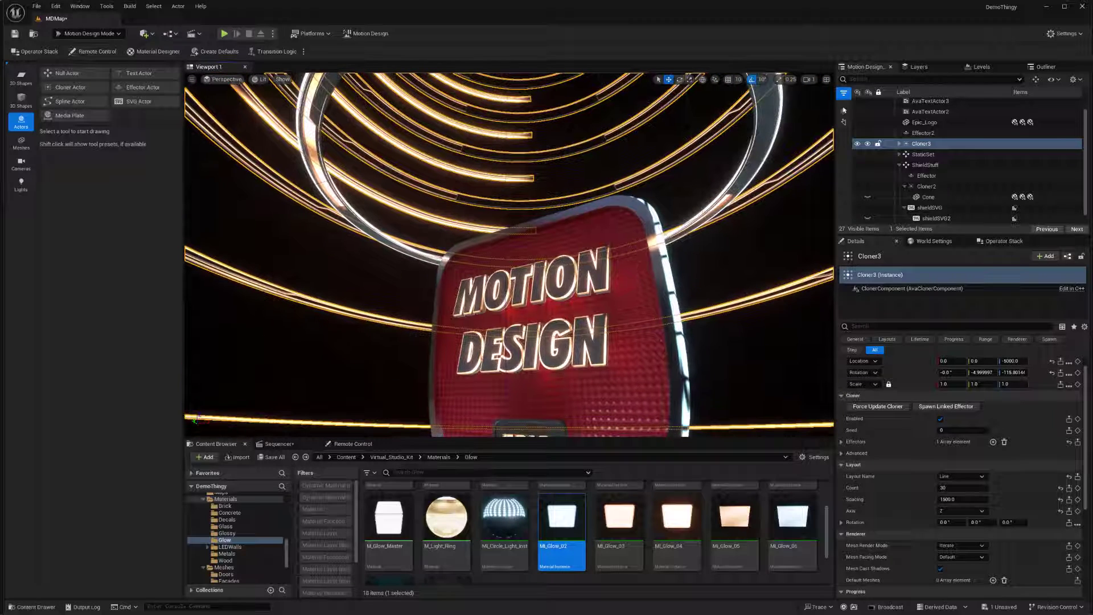
pyautogui.click(928, 133)
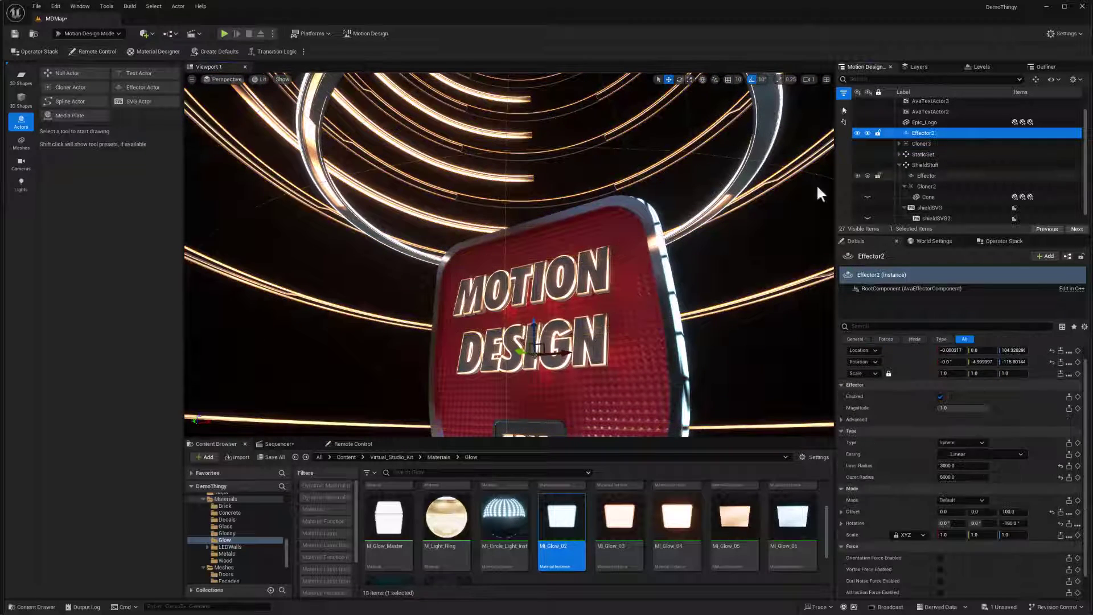
pyautogui.moveTo(608, 250); pyautogui.dragTo(623, 273, button='right')
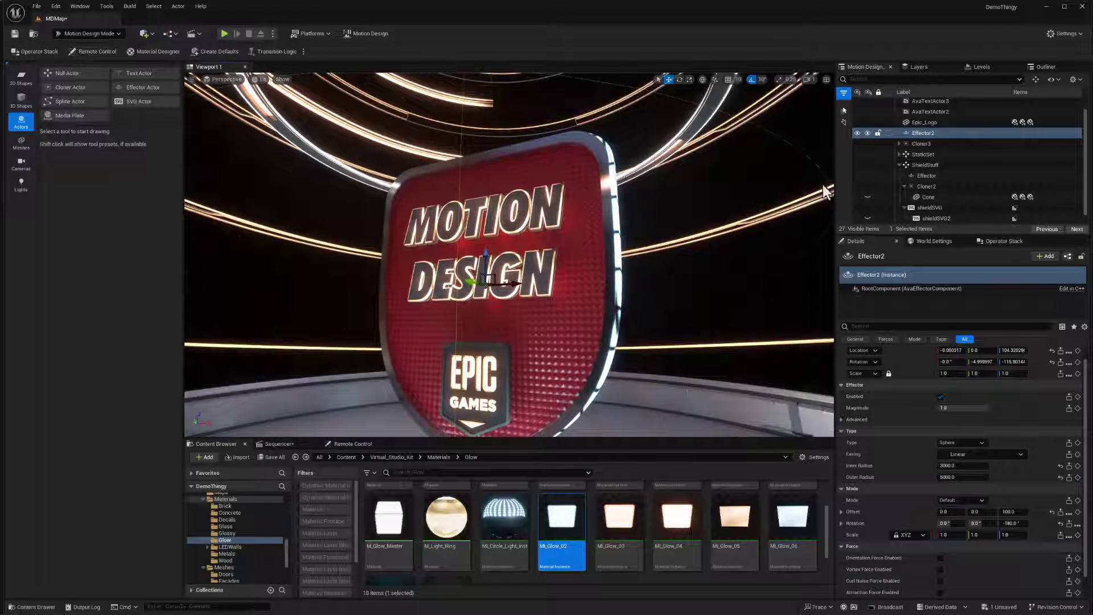
pyautogui.click(928, 175)
pyautogui.press('f')
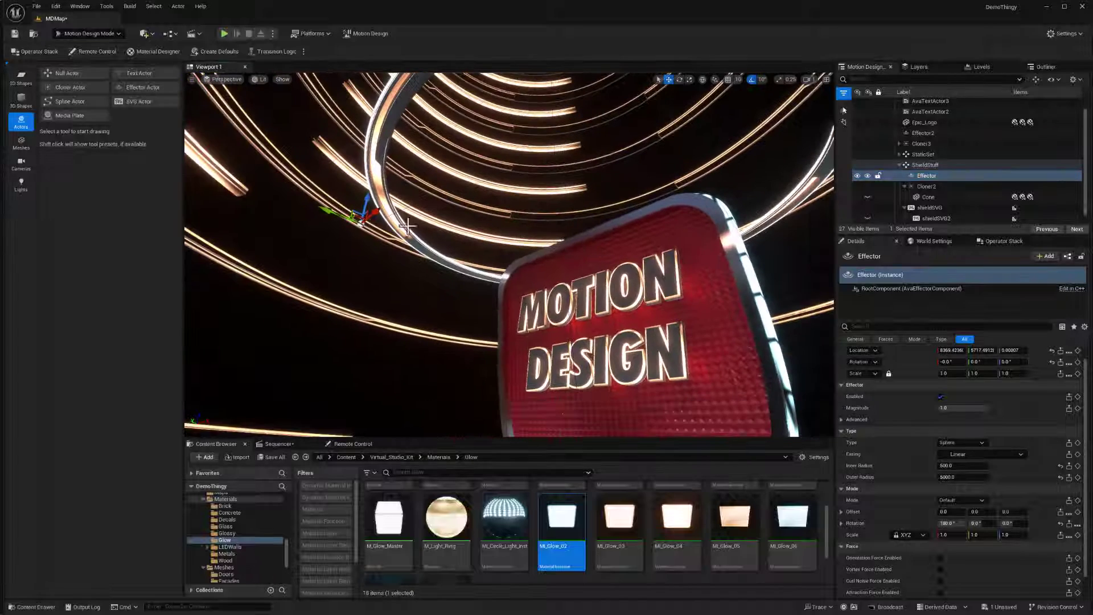
pyautogui.moveTo(369, 214); pyautogui.dragTo(506, 282)
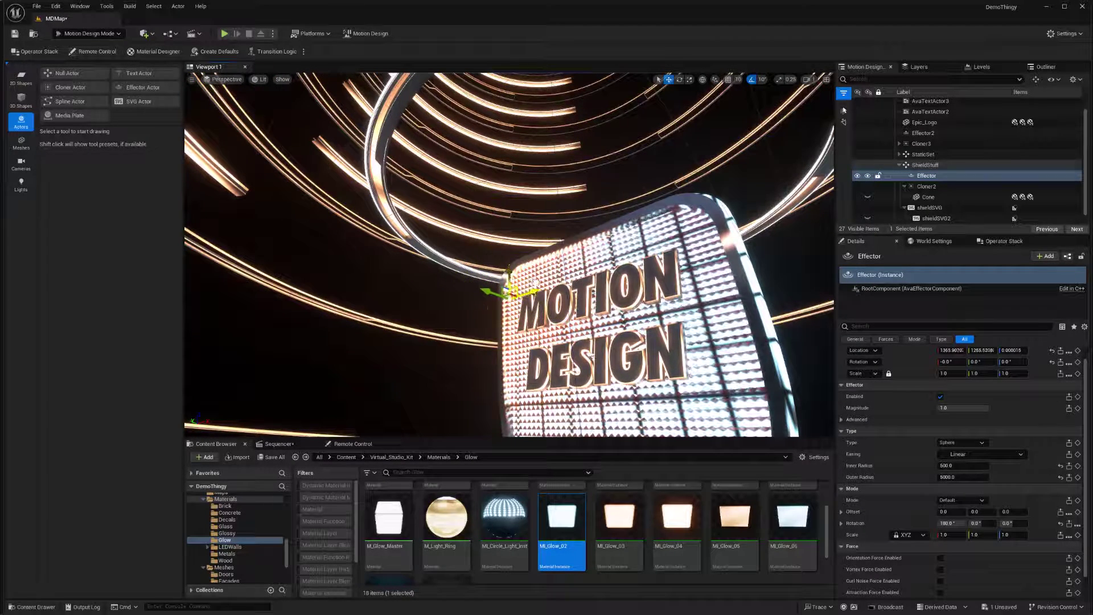
pyautogui.moveTo(578, 272); pyautogui.dragTo(602, 313, button='right')
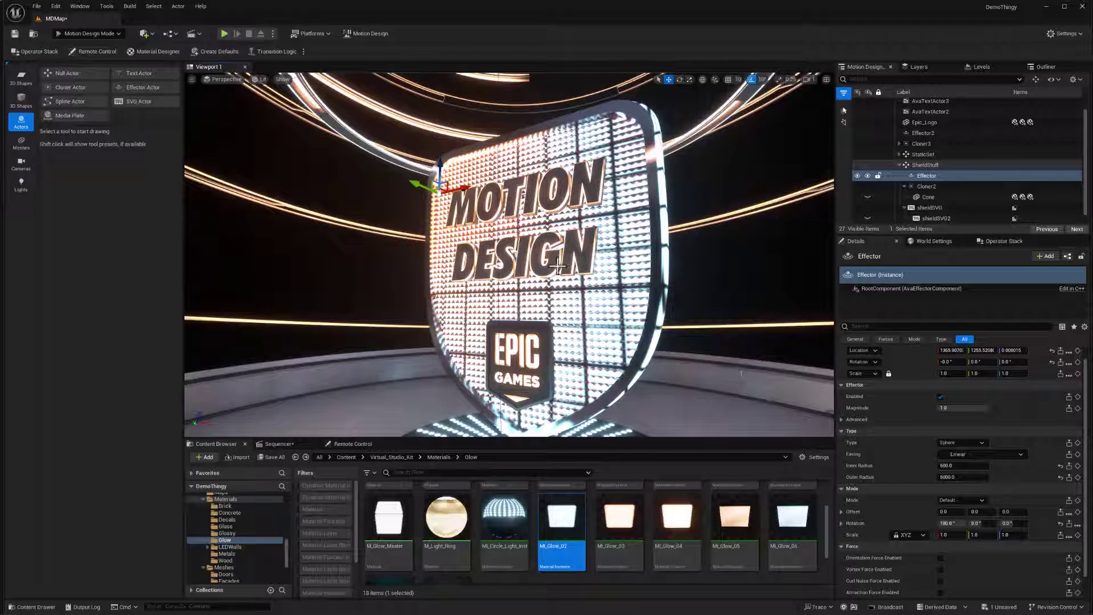
pyautogui.moveTo(445, 184); pyautogui.dragTo(307, 81)
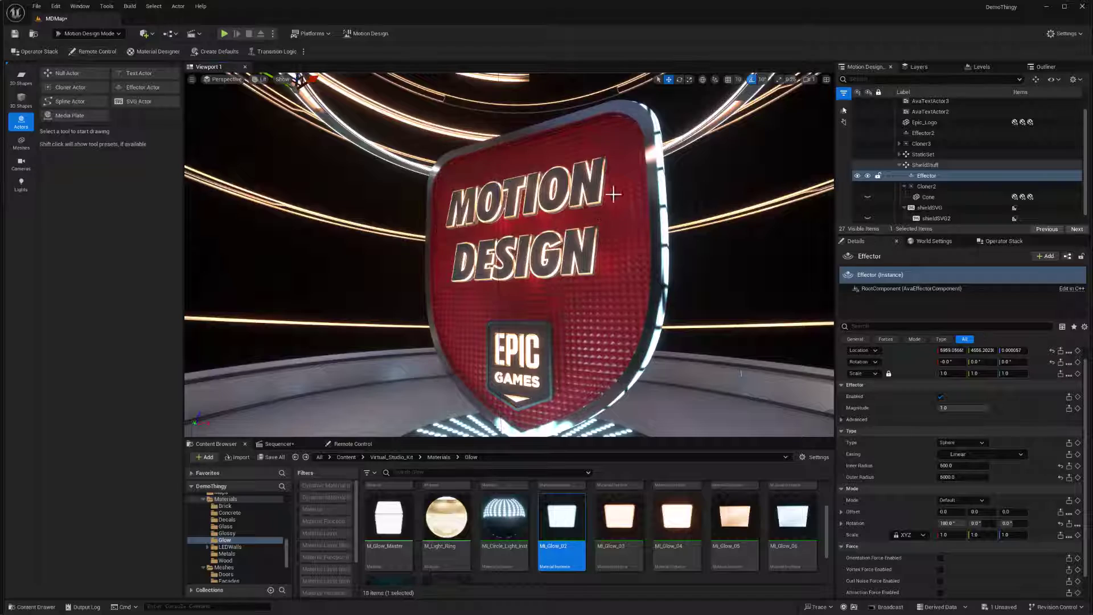
# - Check the shield from the opposite side and parent shieldSVG3 under the ShieldStuff group
pyautogui.keyDown('alt'); pyautogui.moveTo(681, 267); pyautogui.dragTo(768, 293); pyautogui.keyUp('alt')
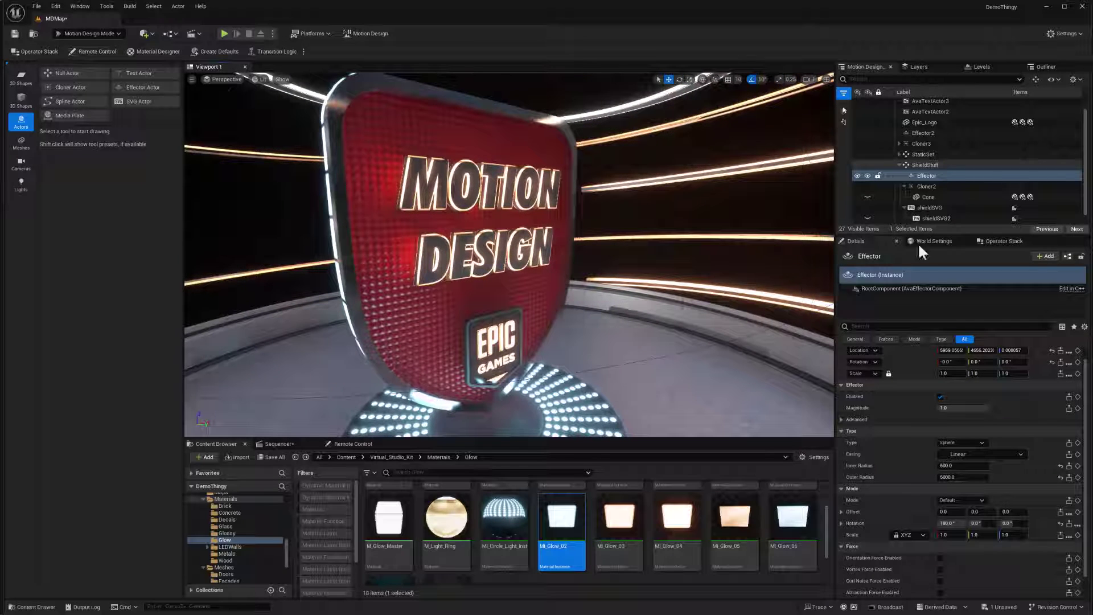
pyautogui.scroll(1, 925, 166)
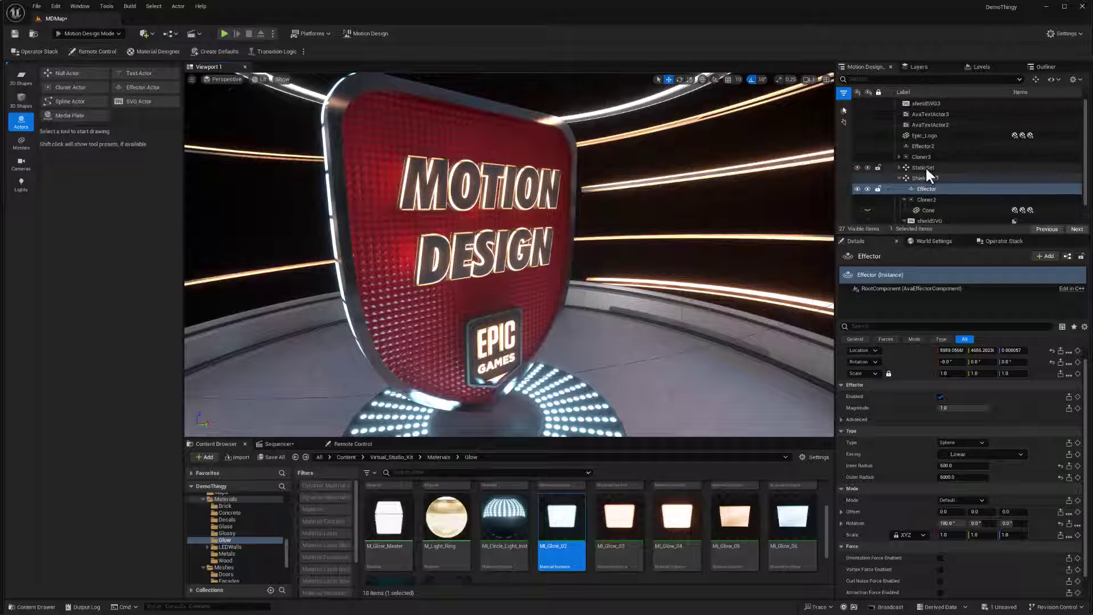
pyautogui.click(923, 103)
pyautogui.moveTo(904, 103); pyautogui.dragTo(921, 178)
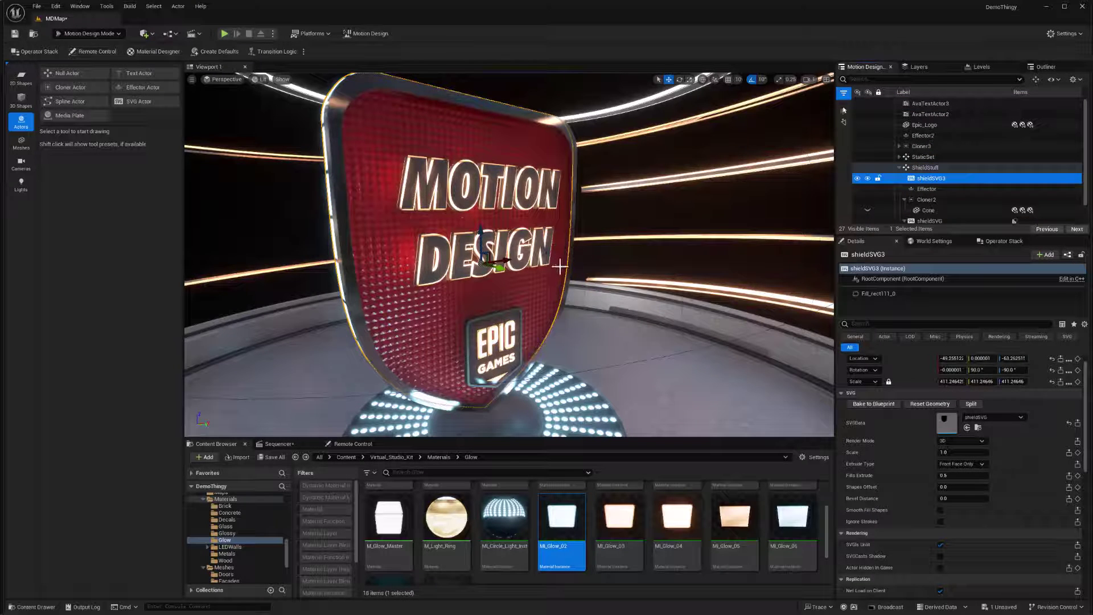
# - Move shieldSVG3 to about -22 in X and check the glowing edge around the shield frame
pyautogui.keyDown('alt'); pyautogui.moveTo(628, 286); pyautogui.dragTo(501, 284); pyautogui.keyUp('alt')
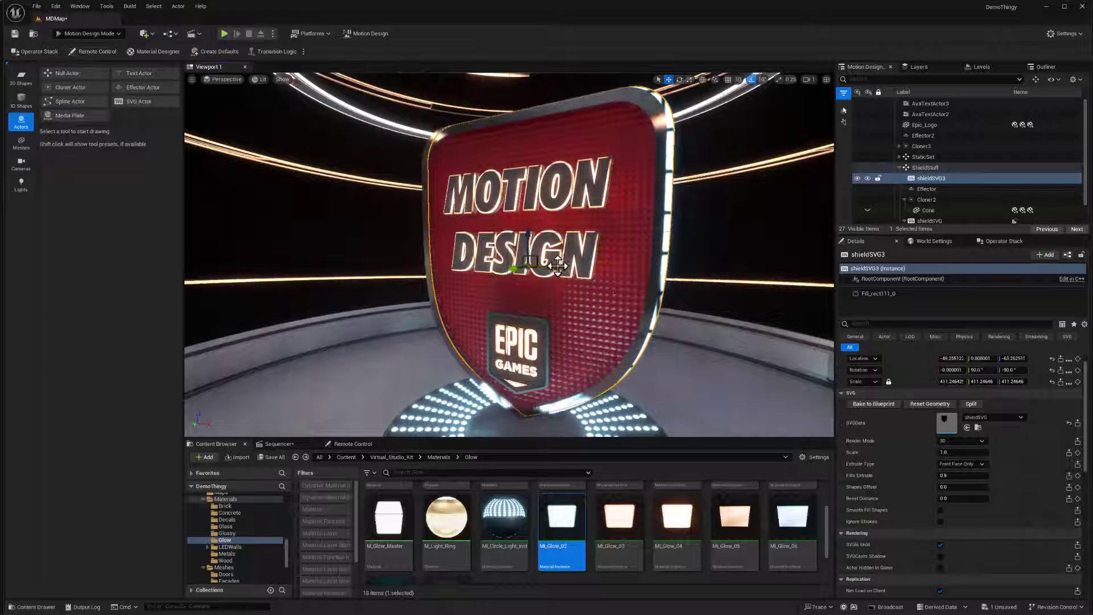
pyautogui.moveTo(560, 266); pyautogui.dragTo(552, 266)
pyautogui.keyDown('alt'); pyautogui.moveTo(621, 299); pyautogui.dragTo(666, 285); pyautogui.keyUp('alt')
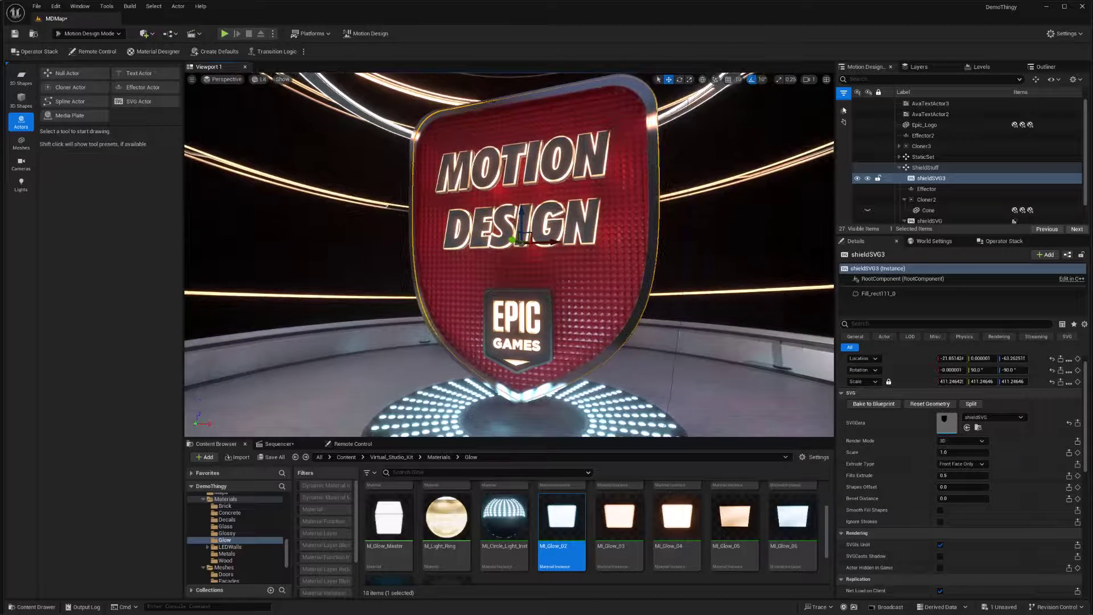